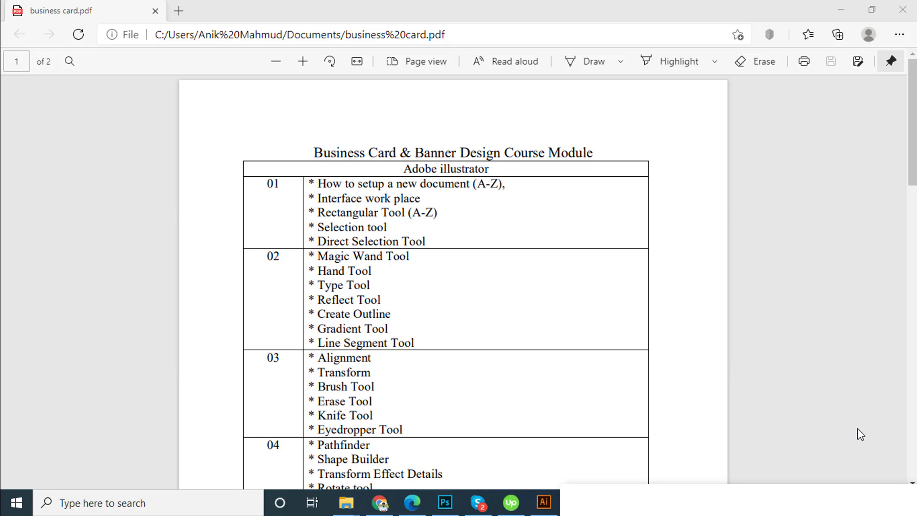
Read through the business card and banner design course outline in the PDF
{"action": "scroll", "coordinate": [642, 445], "scroll_direction": "down", "scroll_amount": 12}
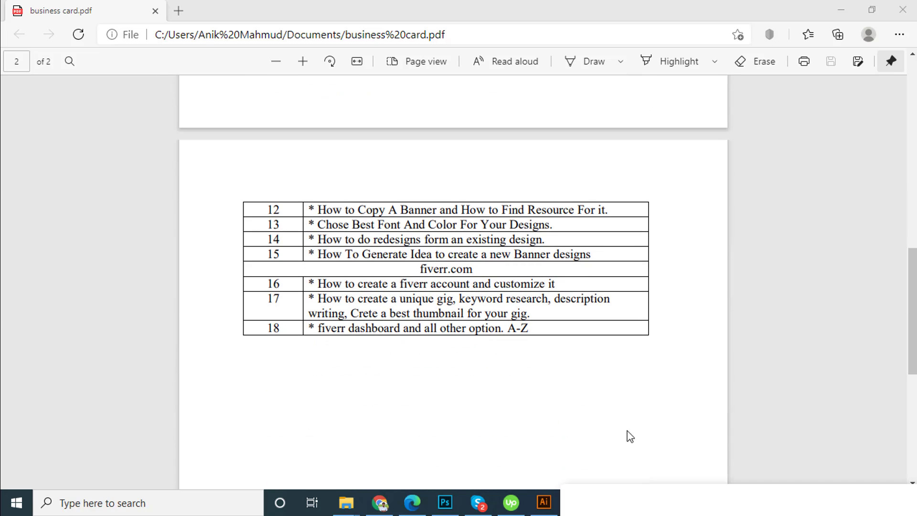
{"action": "scroll", "coordinate": [629, 434], "scroll_direction": "up", "scroll_amount": 3}
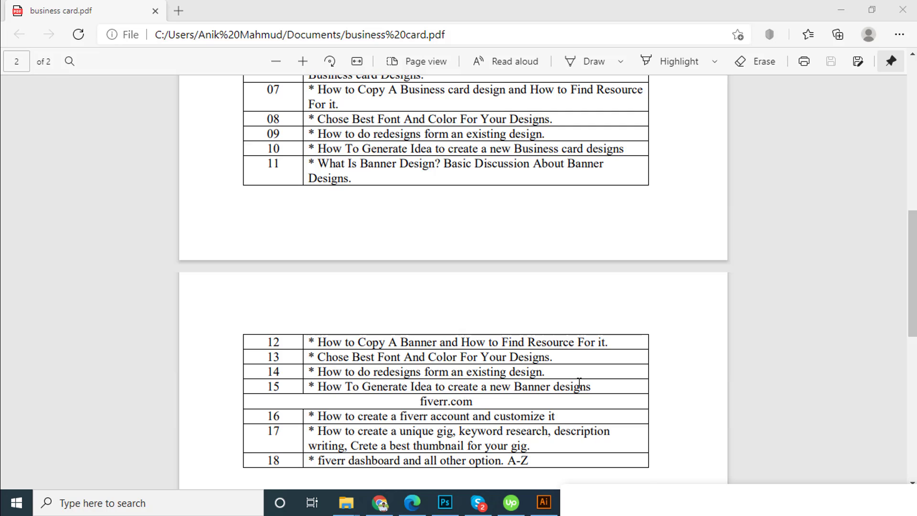
{"action": "scroll", "coordinate": [579, 382], "scroll_direction": "up", "scroll_amount": 6}
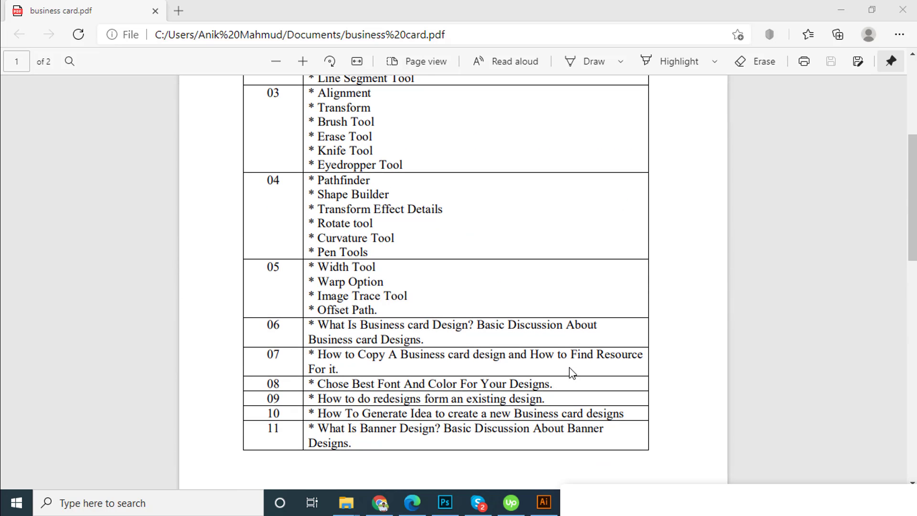
{"action": "scroll", "coordinate": [572, 373], "scroll_direction": "up", "scroll_amount": 3}
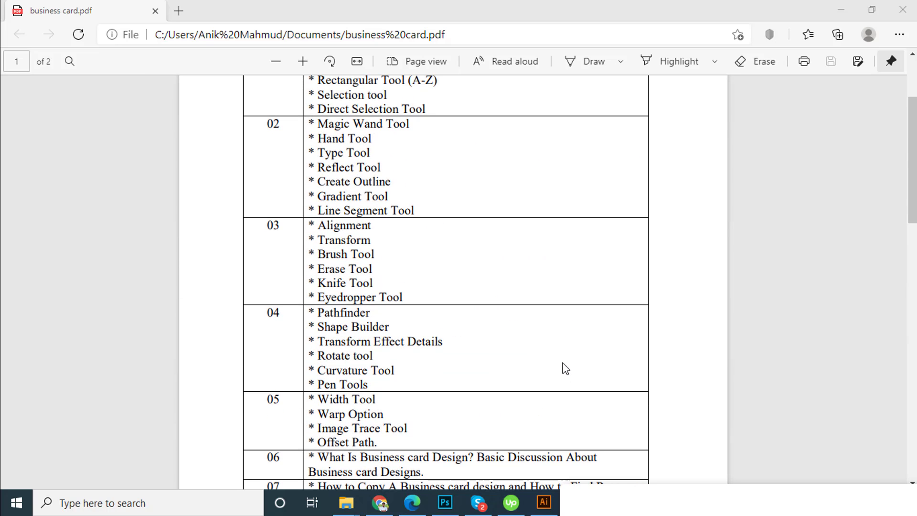
{"action": "scroll", "coordinate": [565, 369], "scroll_direction": "up", "scroll_amount": 3}
{"action": "scroll", "coordinate": [554, 362], "scroll_direction": "down", "scroll_amount": 2}
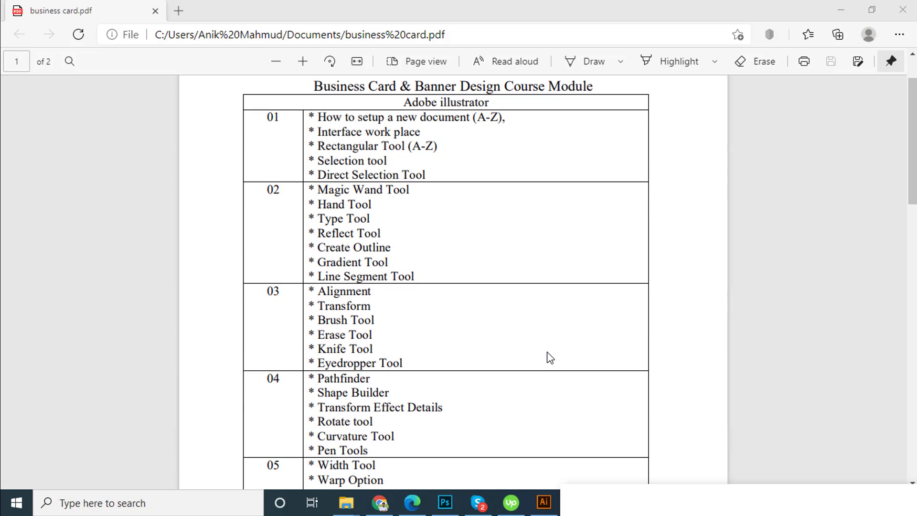
{"action": "scroll", "coordinate": [550, 358], "scroll_direction": "down", "scroll_amount": 3}
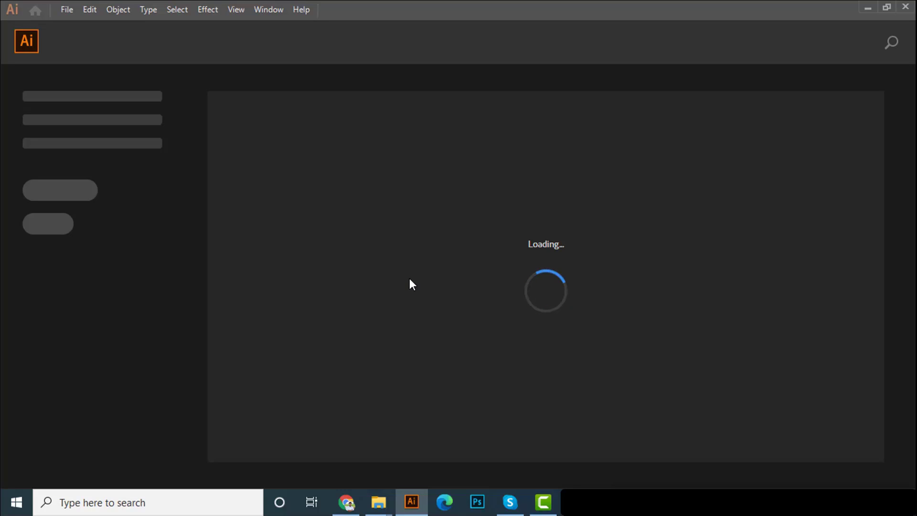
In Illustrator, start a new document and browse the preset categories from Saved to Art & Illustration, returning to the recent ones
{"action": "left_click", "coordinate": [68, 11]}
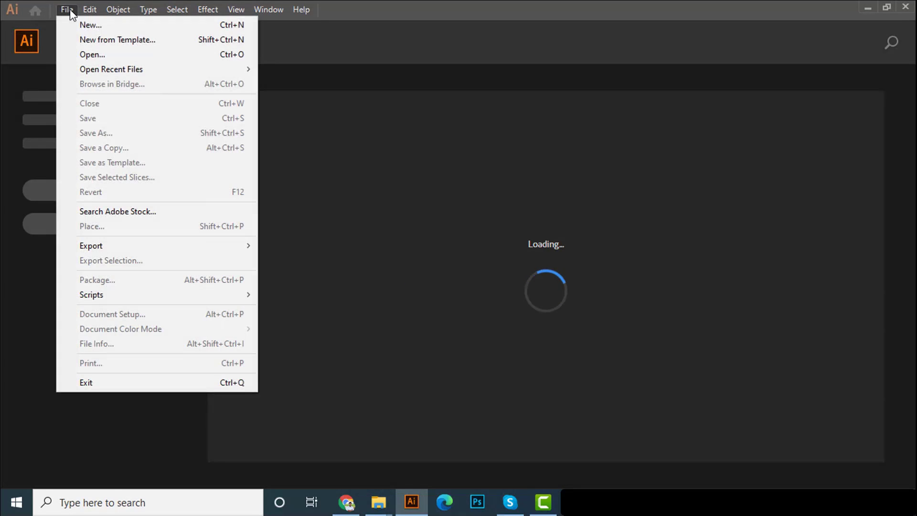
{"action": "left_click", "coordinate": [82, 27]}
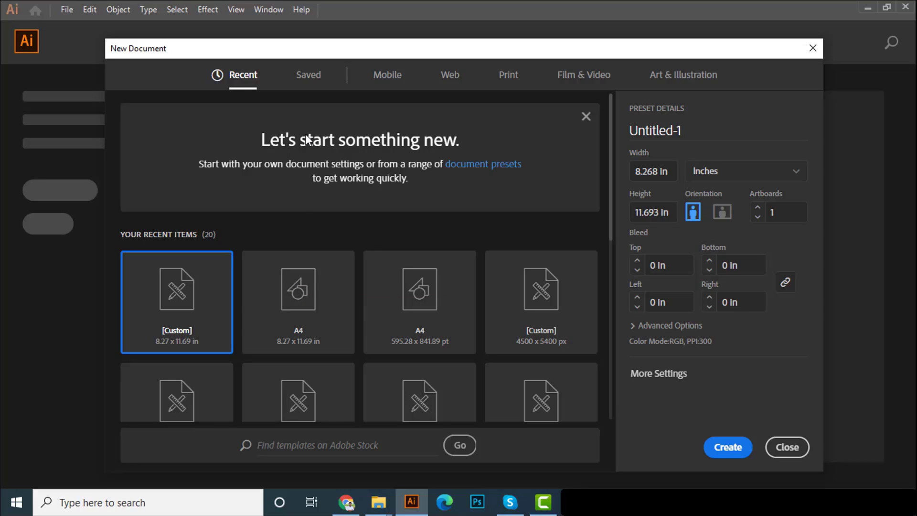
{"action": "left_click", "coordinate": [308, 76]}
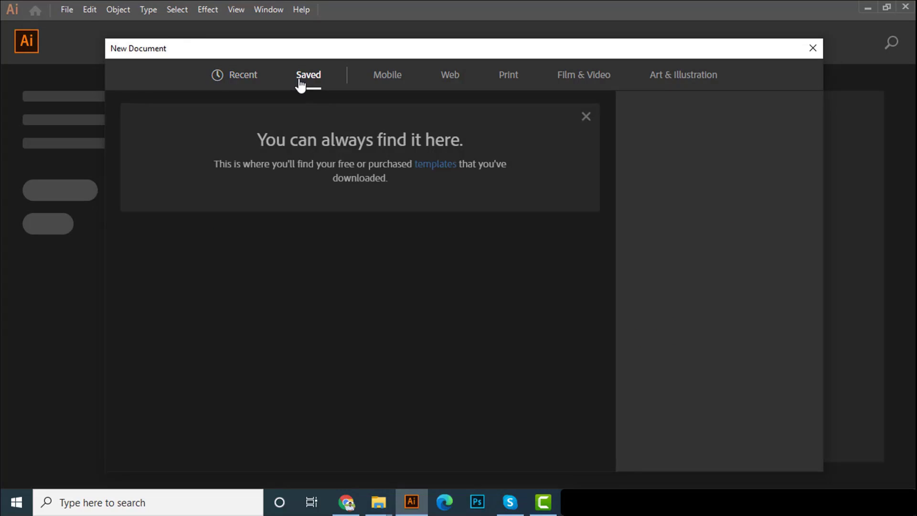
{"action": "left_click", "coordinate": [388, 72]}
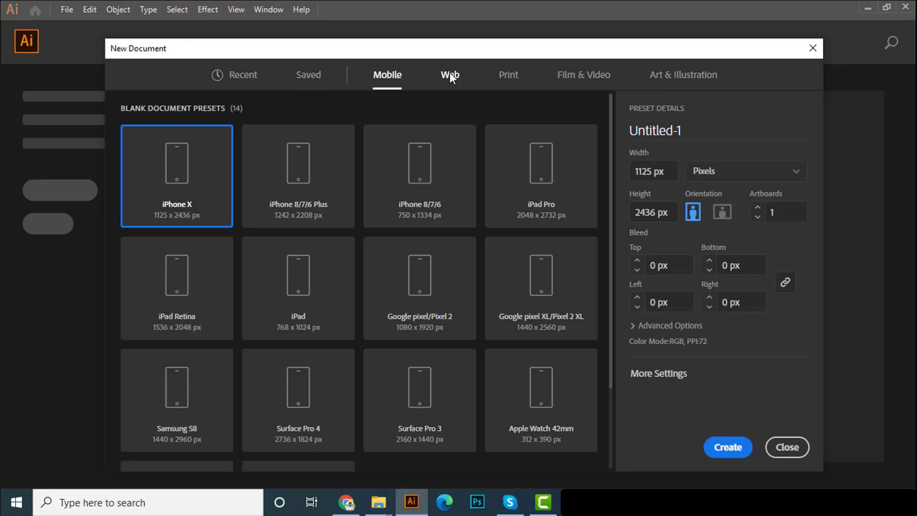
{"action": "left_click", "coordinate": [449, 73]}
{"action": "left_click", "coordinate": [508, 77]}
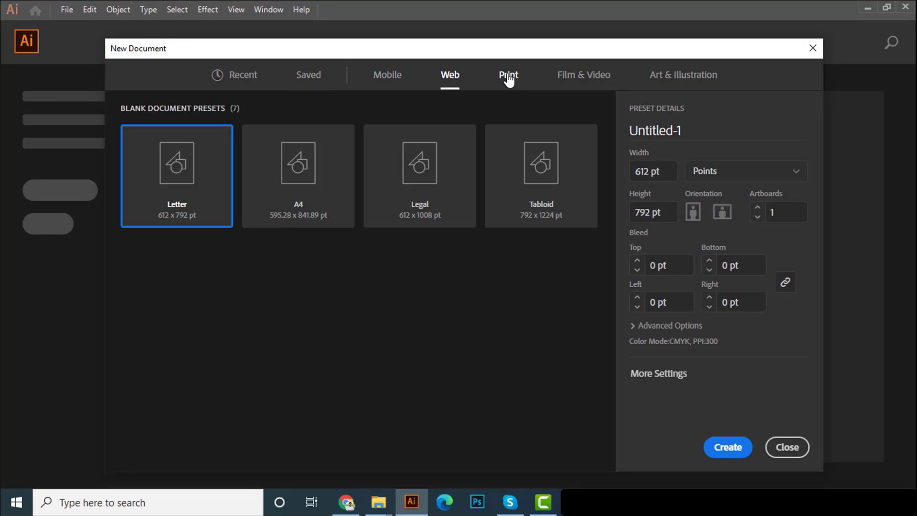
{"action": "left_click", "coordinate": [576, 82]}
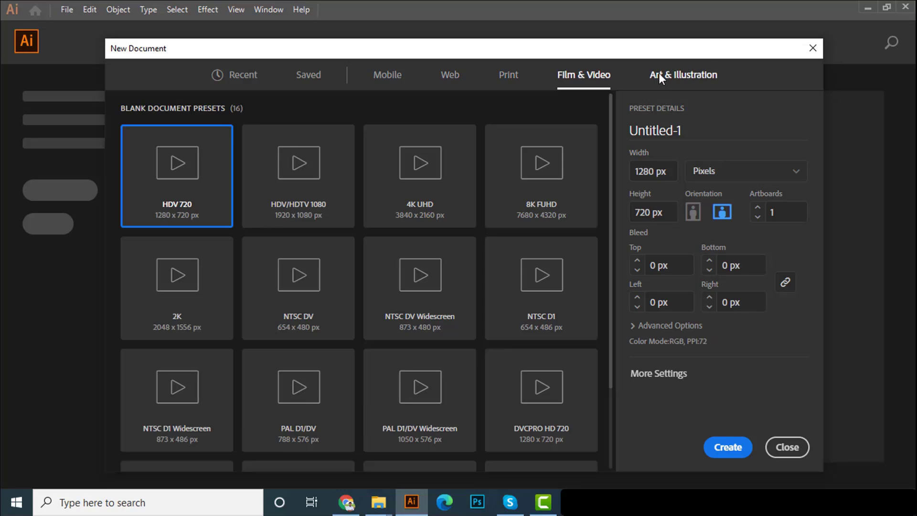
{"action": "left_click", "coordinate": [659, 78]}
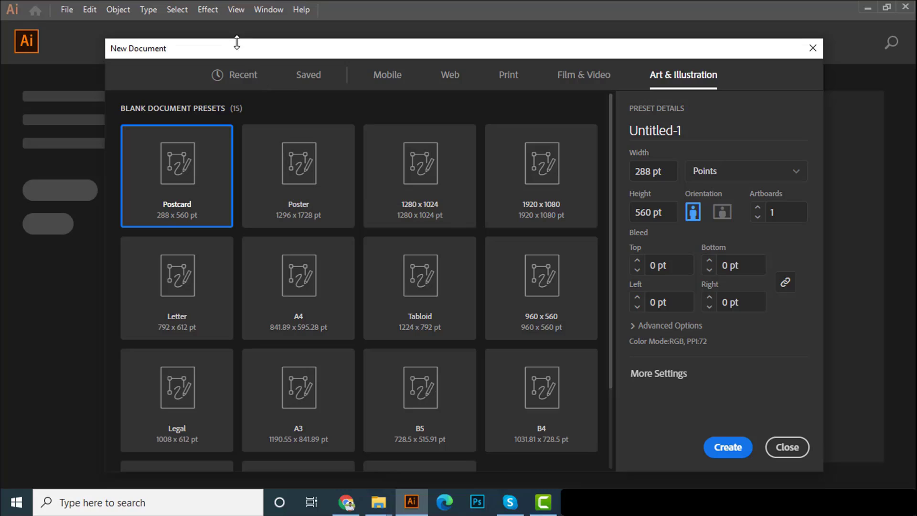
{"action": "left_click", "coordinate": [240, 75]}
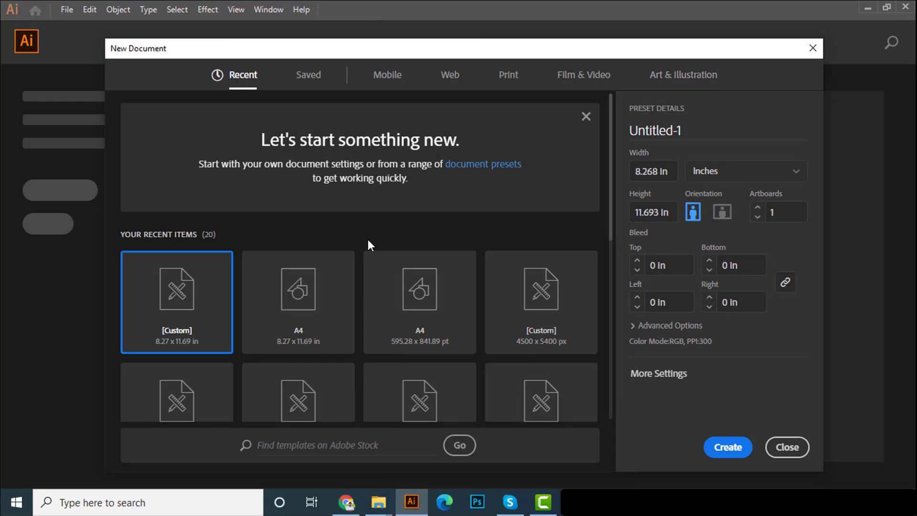
Base the new document on the recent 595.28 x 841.89 pt A4 preset and set its units to inches
{"action": "left_click", "coordinate": [425, 293]}
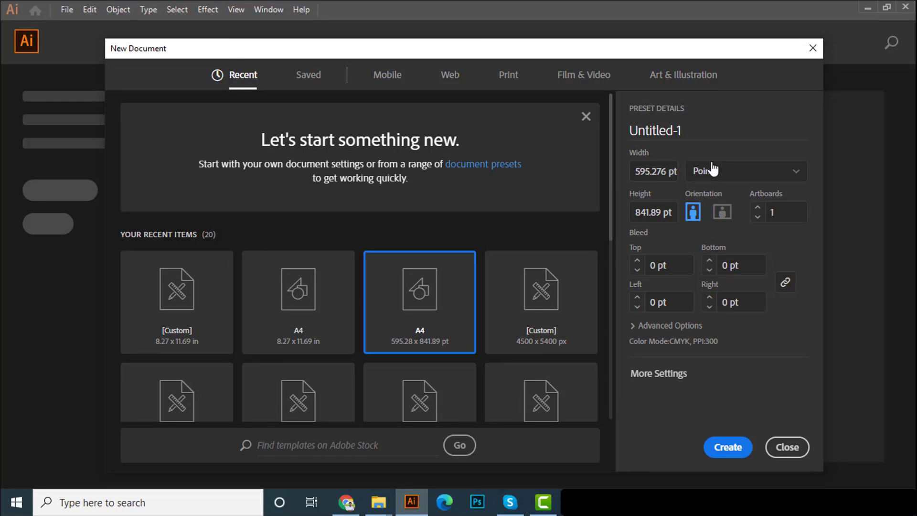
{"action": "left_click", "coordinate": [714, 171]}
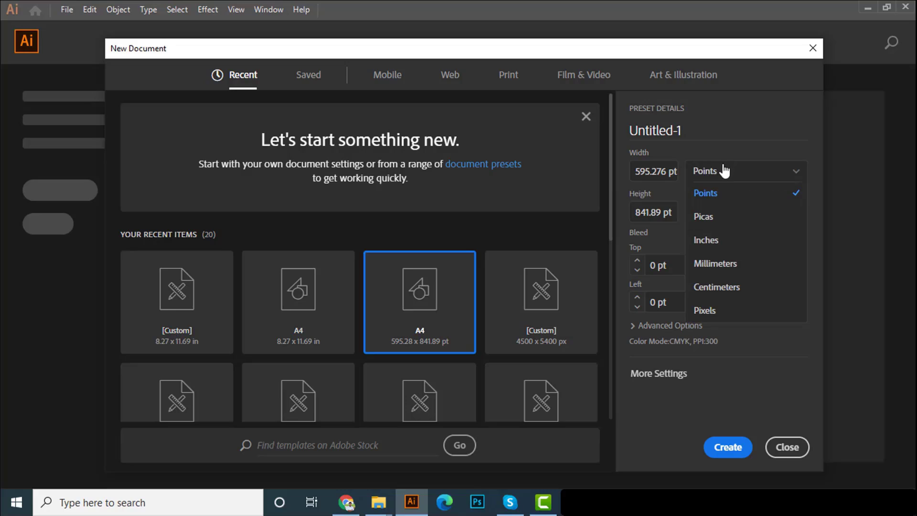
{"action": "left_click", "coordinate": [726, 239]}
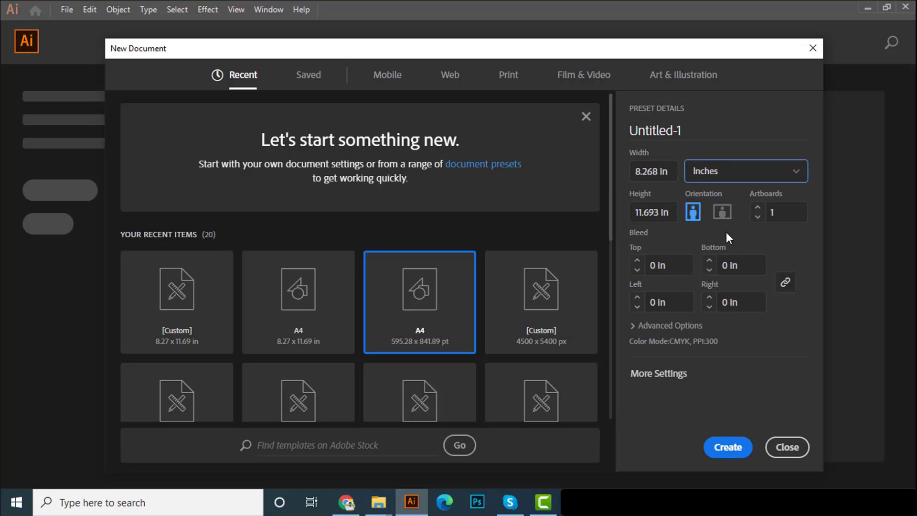
{"action": "left_click", "coordinate": [669, 172]}
{"action": "key", "text": "Tab"}
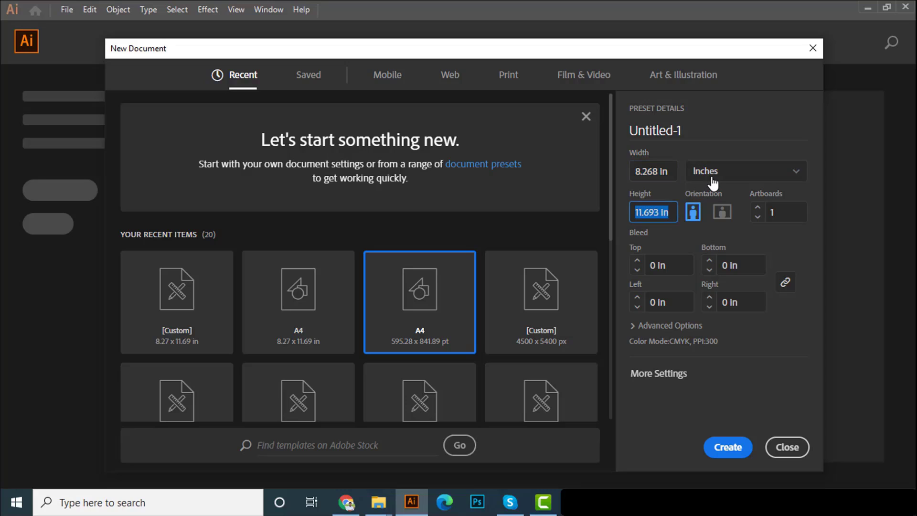
{"action": "left_click", "coordinate": [713, 177]}
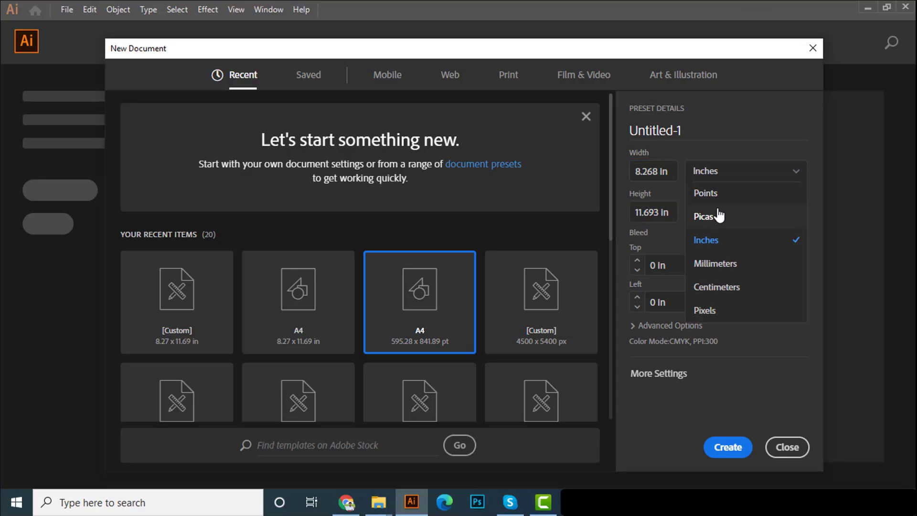
{"action": "left_click", "coordinate": [707, 240]}
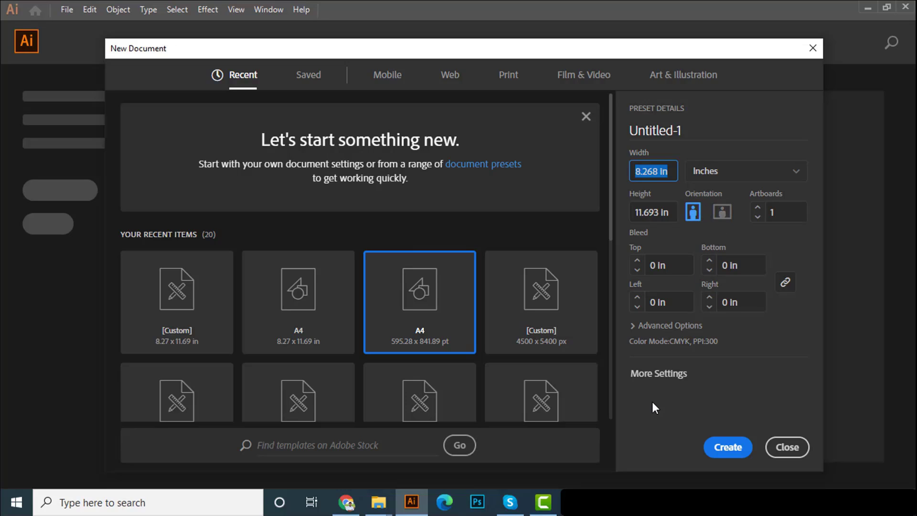
In the detailed document settings, keep the color mode at CMYK and choose High (300 ppi) raster effects
{"action": "left_click", "coordinate": [649, 377]}
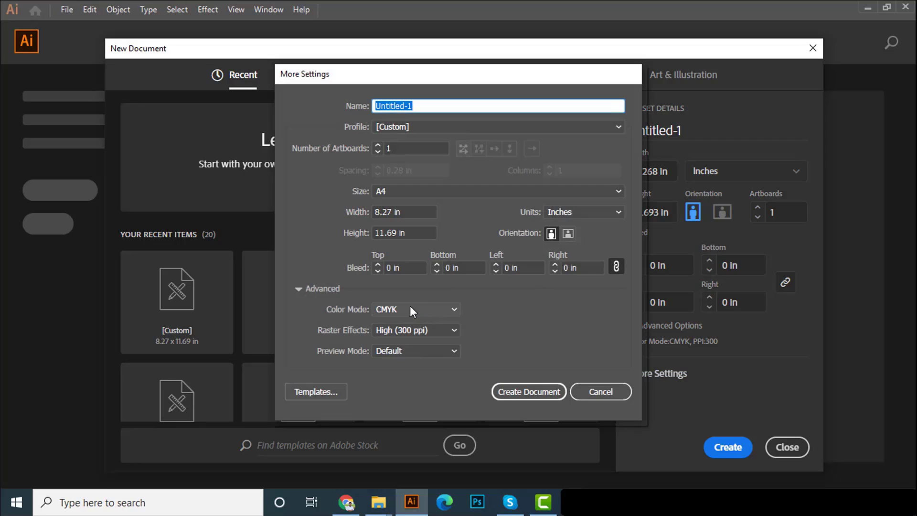
{"action": "left_click", "coordinate": [411, 309]}
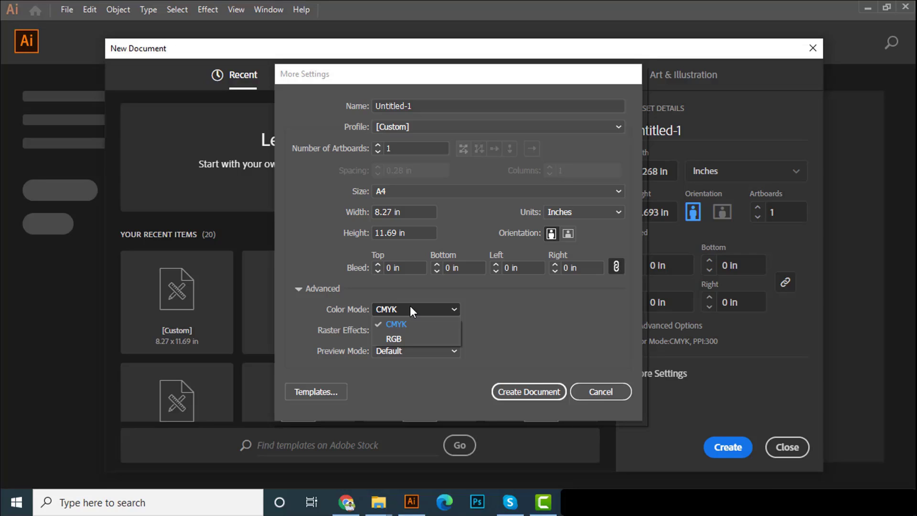
{"action": "left_click", "coordinate": [410, 309]}
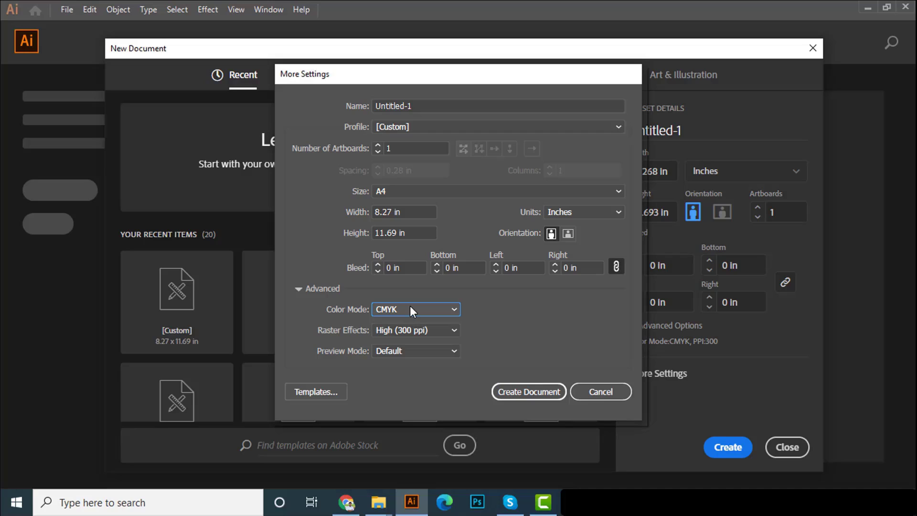
{"action": "left_click", "coordinate": [387, 330]}
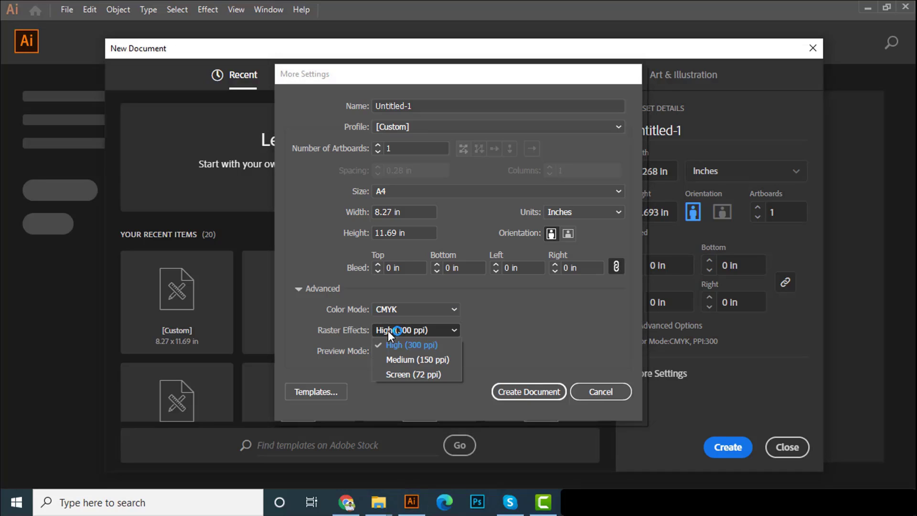
{"action": "left_click", "coordinate": [420, 345]}
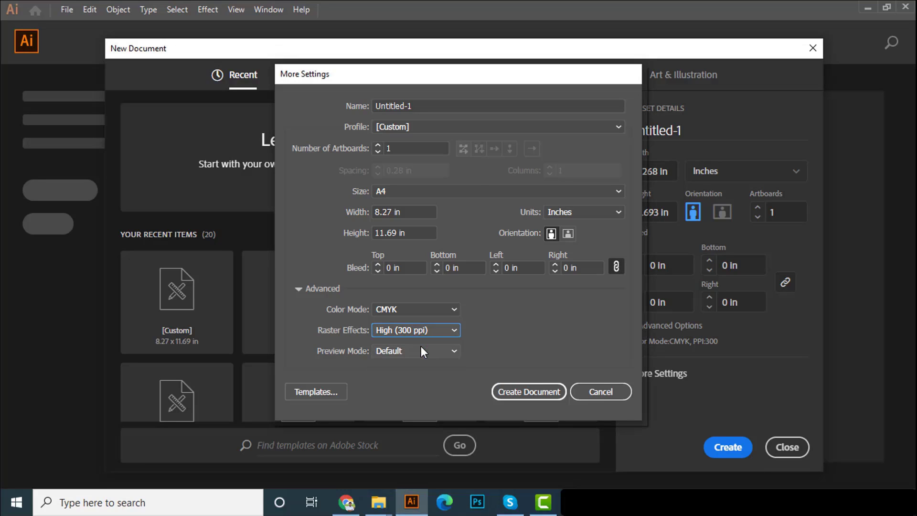
Name the document Demo and create it
{"action": "left_click", "coordinate": [460, 108]}
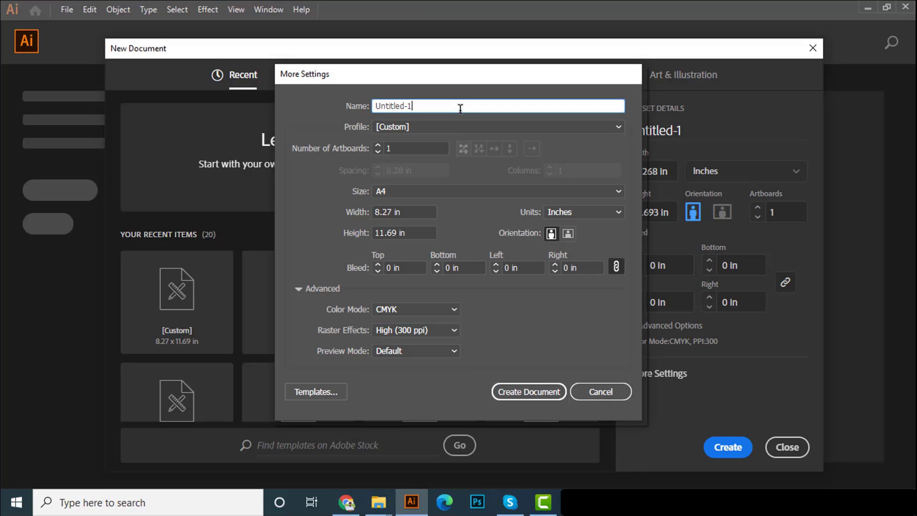
{"action": "triple_click", "coordinate": [461, 107]}
{"action": "type", "text": "Demo"}
{"action": "left_click", "coordinate": [511, 393]}
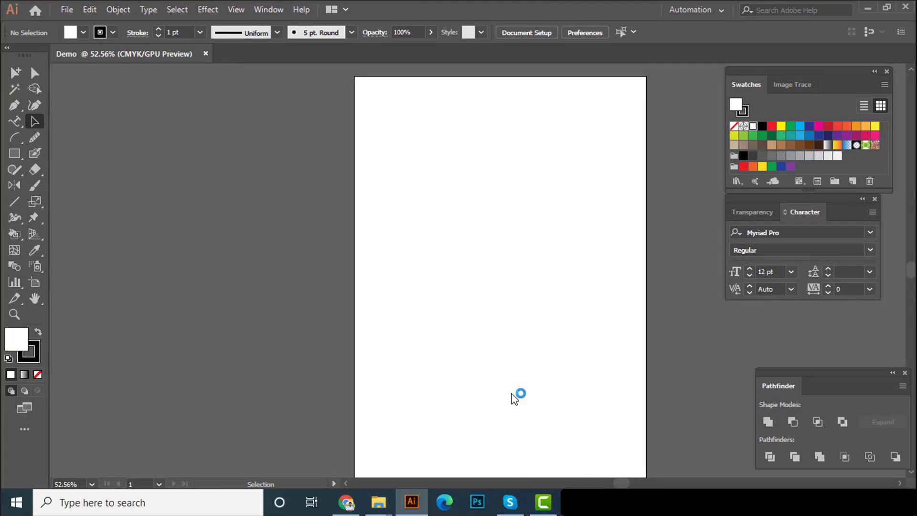
{"action": "scroll", "coordinate": [508, 257], "scroll_direction": "down", "scroll_amount": 2}
{"action": "left_click", "coordinate": [476, 295], "text": "ctrl+alt"}
{"action": "left_click_drag", "start_coordinate": [518, 257], "coordinate": [483, 285]}
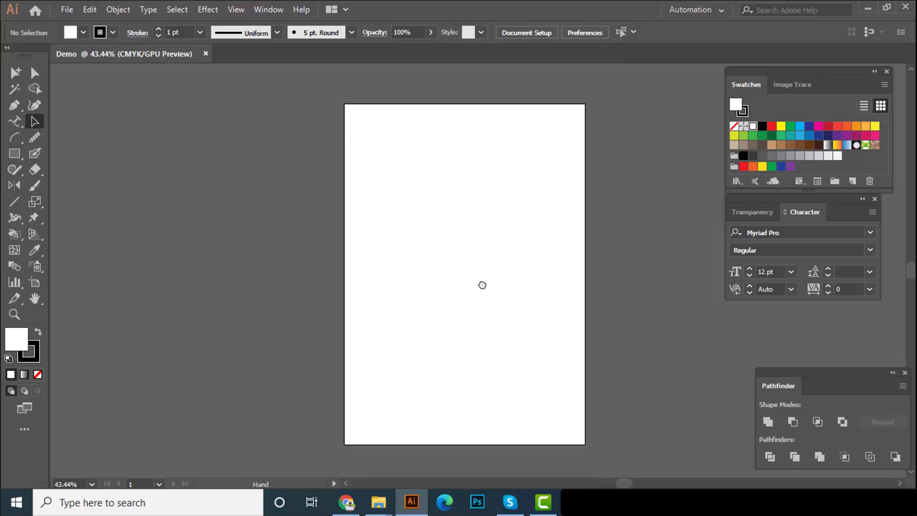
{"action": "left_click_drag", "start_coordinate": [343, 105], "coordinate": [573, 374]}
{"action": "left_click", "coordinate": [90, 10]}
{"action": "left_click", "coordinate": [91, 9]}
{"action": "left_click", "coordinate": [90, 10]}
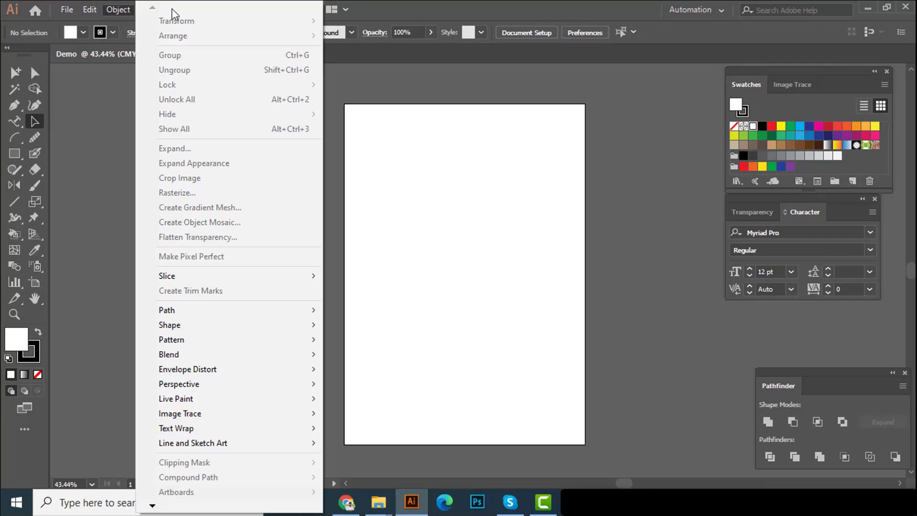
{"action": "left_click", "coordinate": [93, 71]}
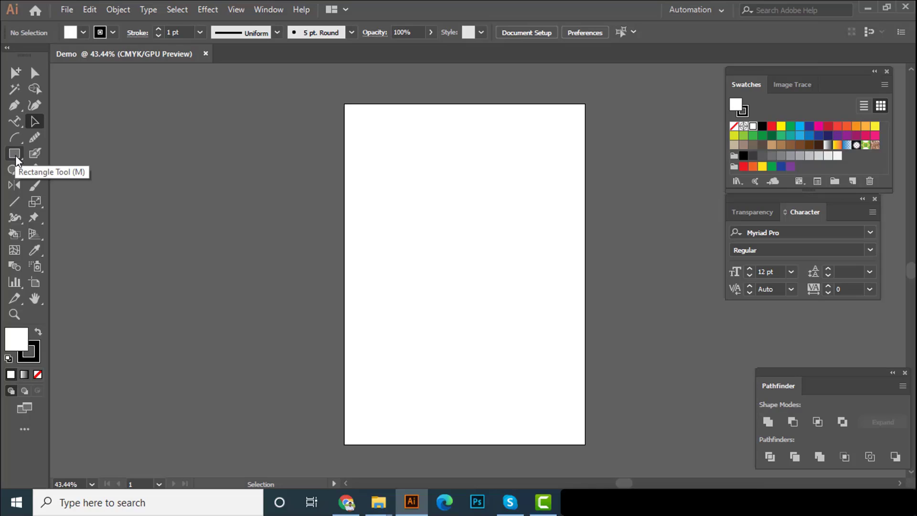
Draw a white-filled square with the Rectangle tool on the canvas to the left of the artboard and deselect it
{"action": "left_click", "coordinate": [15, 157]}
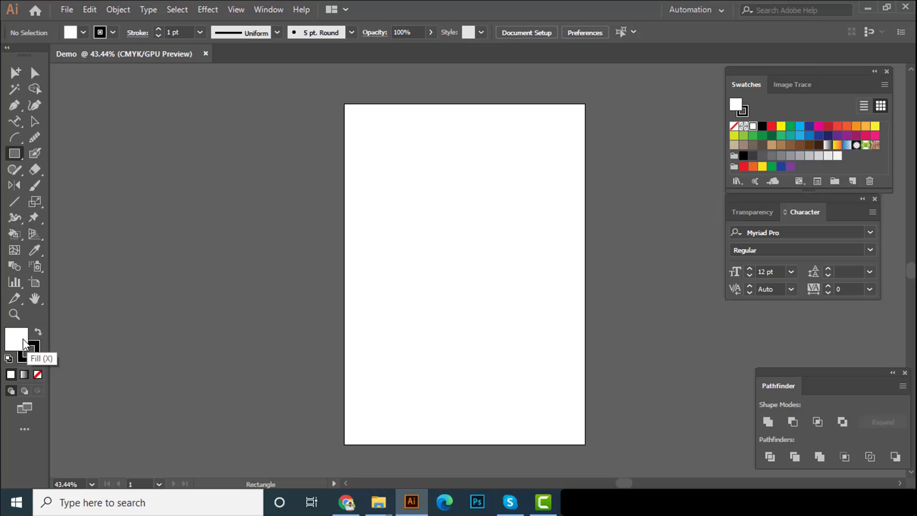
{"action": "mouse_move", "coordinate": [108, 162]}
{"action": "left_mouse_down"}
{"action": "mouse_move", "coordinate": [213, 235]}
{"action": "mouse_move", "coordinate": [220, 274]}
{"action": "left_mouse_up"}
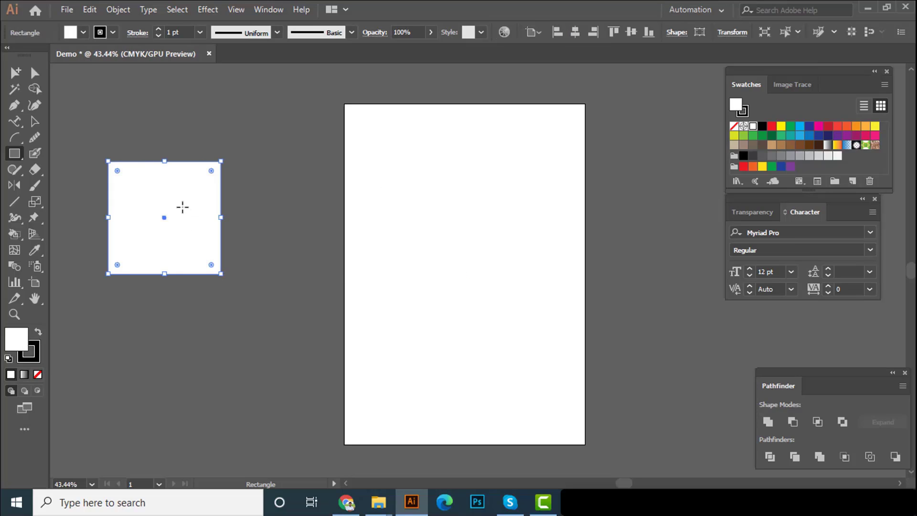
{"action": "left_click", "coordinate": [35, 122]}
{"action": "left_click", "coordinate": [231, 178]}
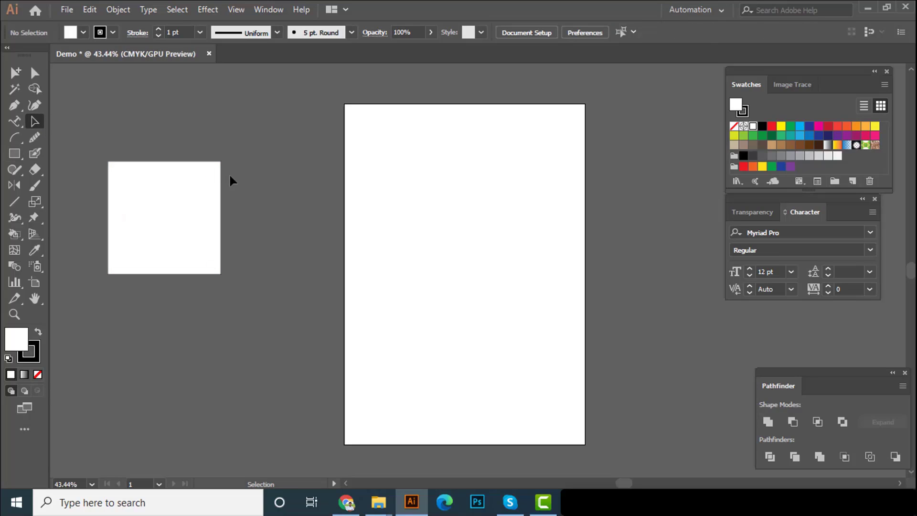
Select the white square and zoom in on its upper part
{"action": "left_click", "coordinate": [190, 219]}
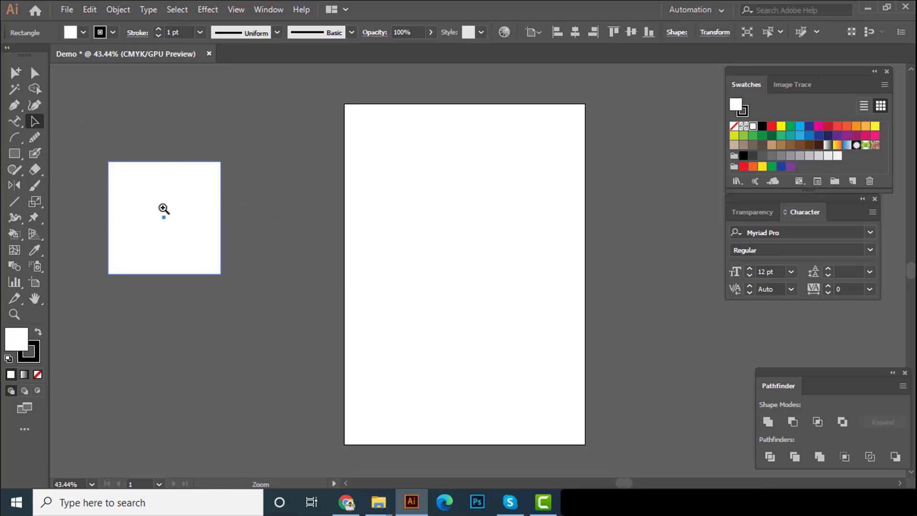
{"action": "left_click_drag", "start_coordinate": [164, 208], "coordinate": [277, 205]}
{"action": "left_click_drag", "start_coordinate": [277, 205], "coordinate": [434, 280]}
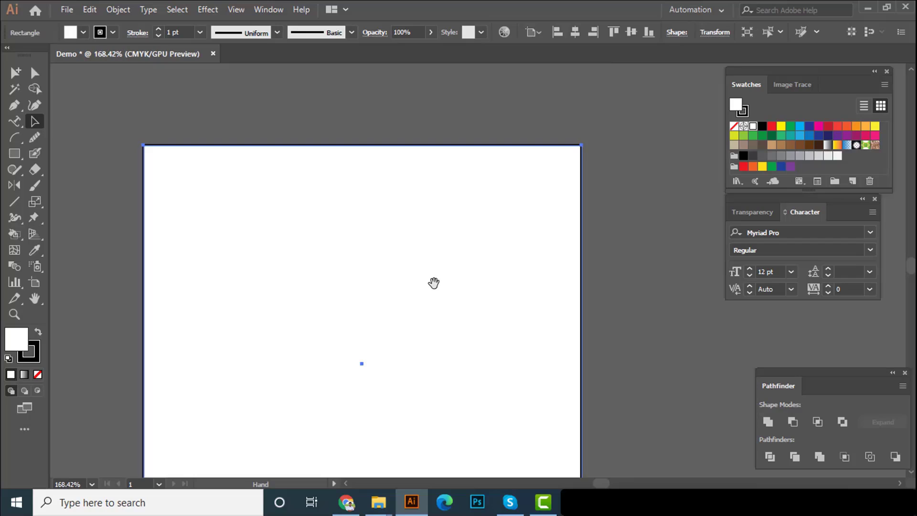
Set the white square's stroke weight to 14 pt and deselect the square
{"action": "left_click", "coordinate": [382, 100]}
{"action": "left_click", "coordinate": [397, 193]}
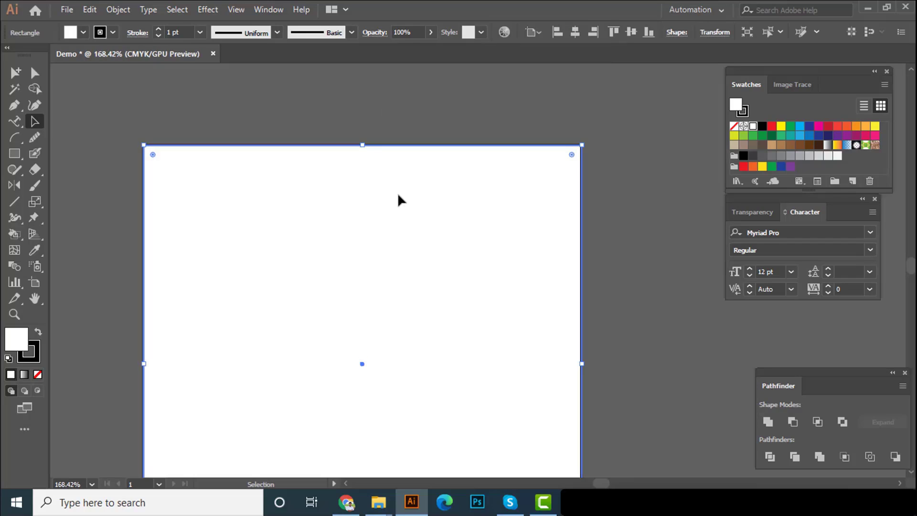
{"action": "left_click", "coordinate": [311, 112]}
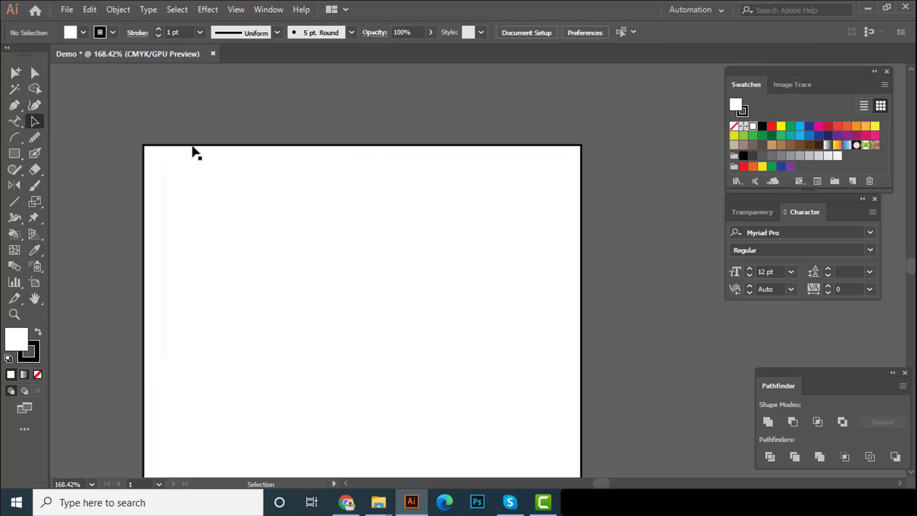
{"action": "left_click", "coordinate": [283, 205]}
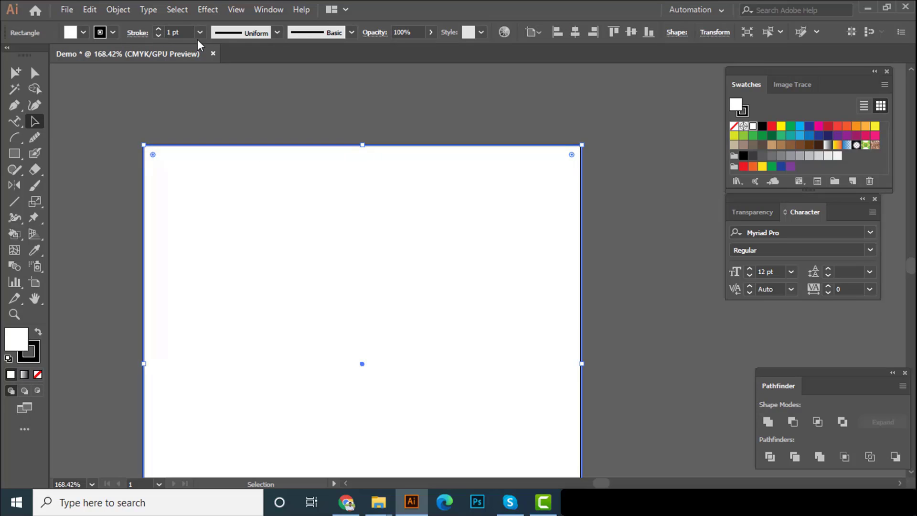
{"action": "left_click", "coordinate": [200, 33]}
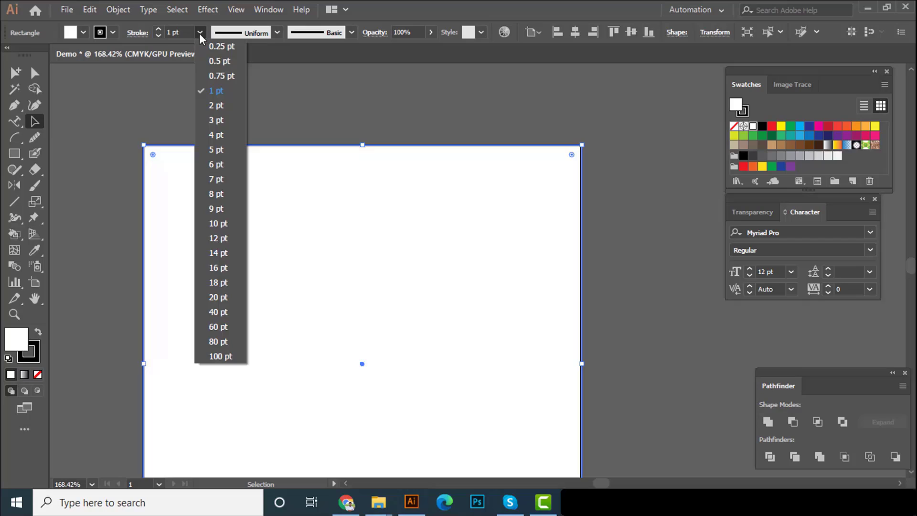
{"action": "left_click", "coordinate": [219, 253]}
{"action": "left_click", "coordinate": [258, 100]}
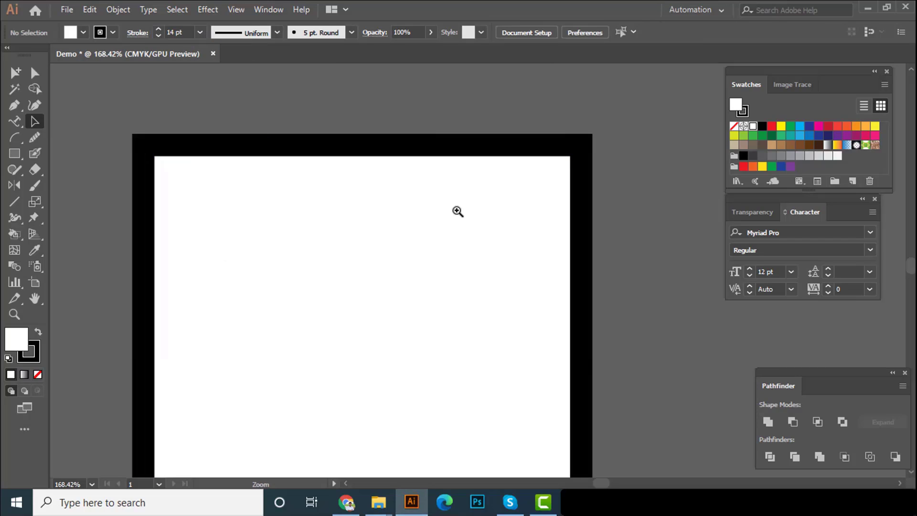
Set the square's stroke color to None and undo that swatch change
{"action": "left_click_drag", "start_coordinate": [457, 211], "coordinate": [264, 221]}
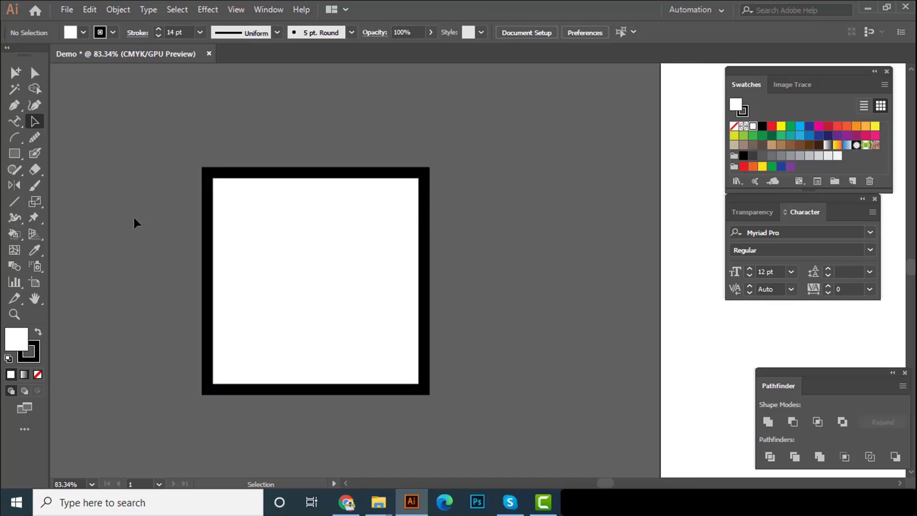
{"action": "left_click", "coordinate": [244, 244]}
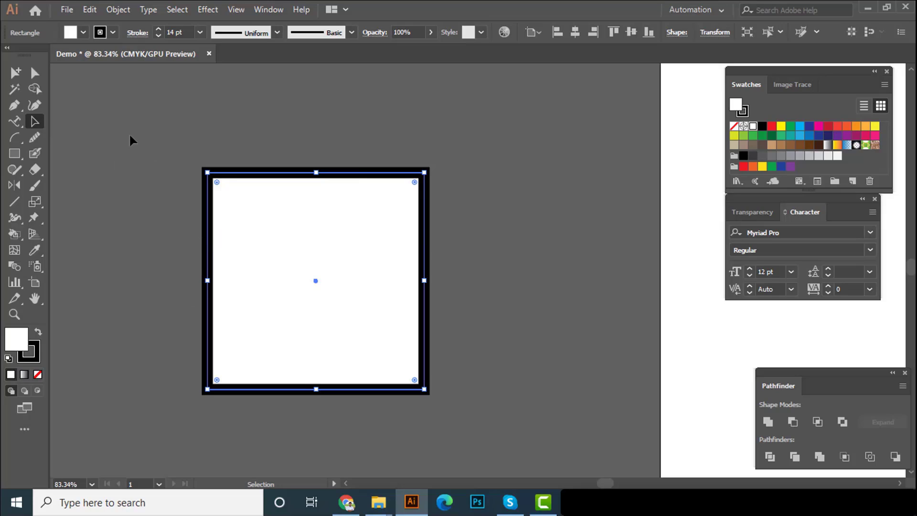
{"action": "left_click", "coordinate": [111, 32]}
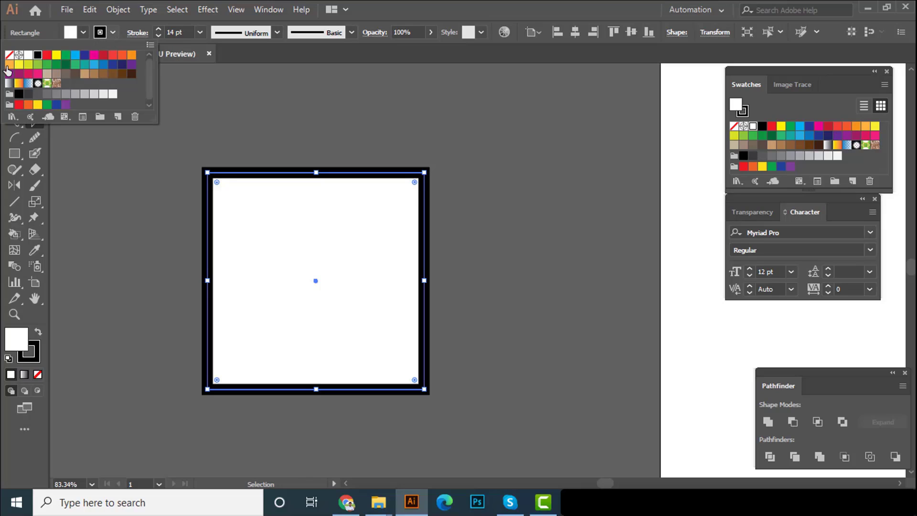
{"action": "left_click", "coordinate": [9, 55]}
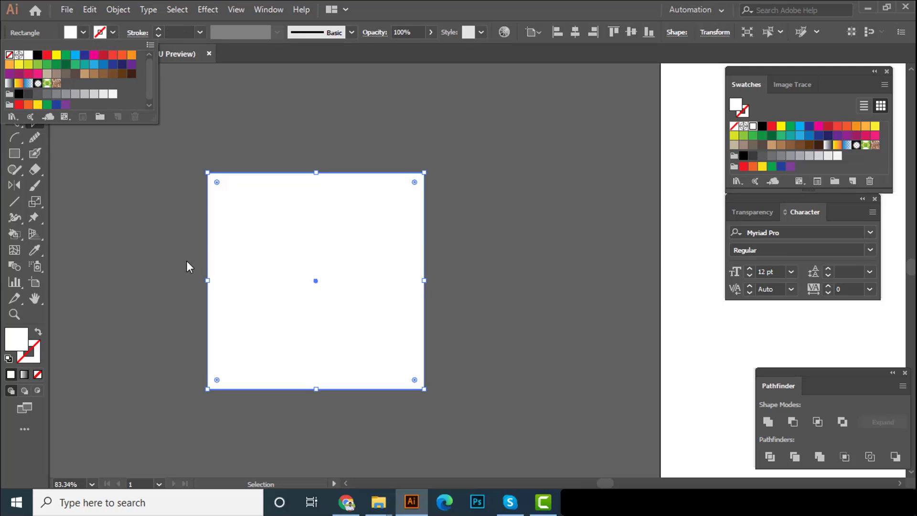
{"action": "left_click", "coordinate": [161, 242]}
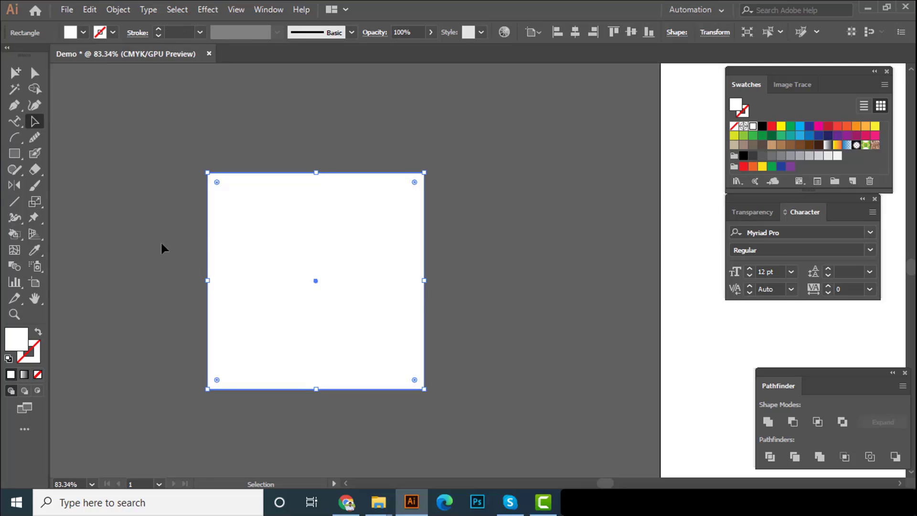
{"action": "left_click", "coordinate": [89, 13]}
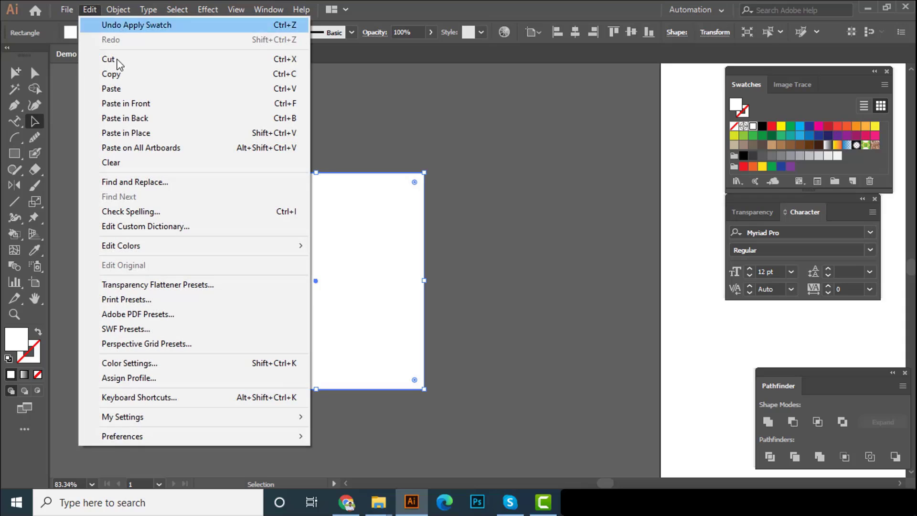
{"action": "left_click", "coordinate": [130, 32]}
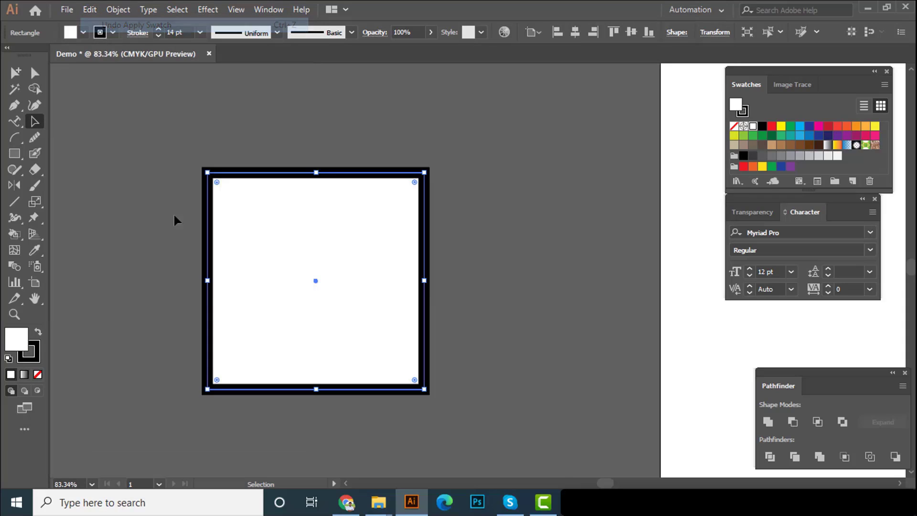
Remove the square's stroke by setting it to None and close the Color panel
{"action": "left_click", "coordinate": [37, 360]}
{"action": "left_click", "coordinate": [38, 374]}
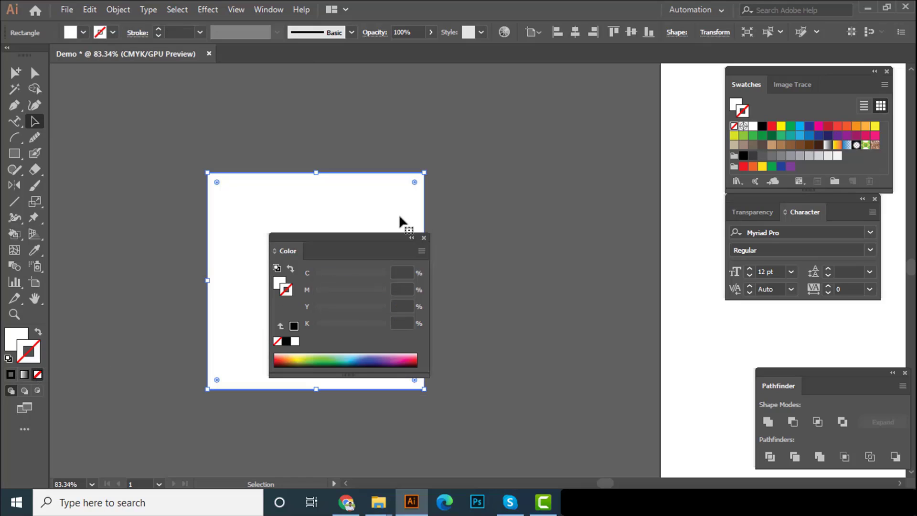
{"action": "left_click", "coordinate": [424, 237]}
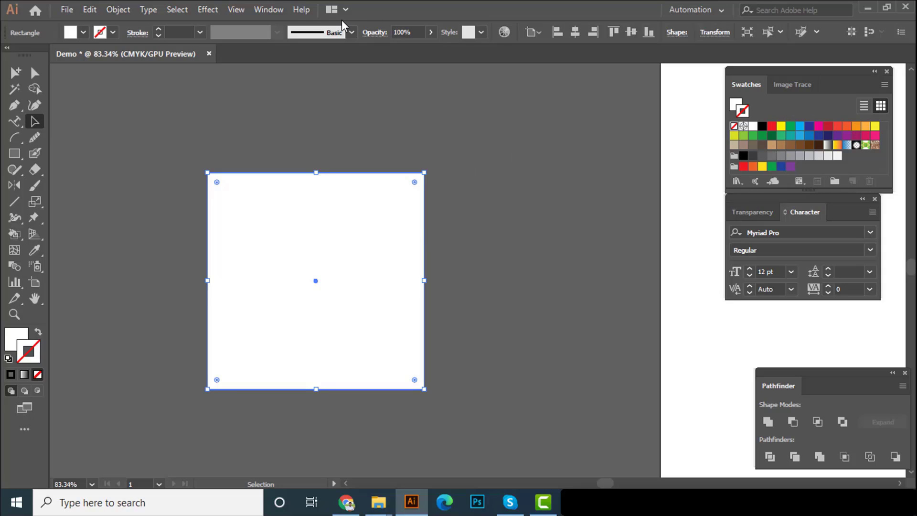
{"action": "left_click", "coordinate": [262, 11]}
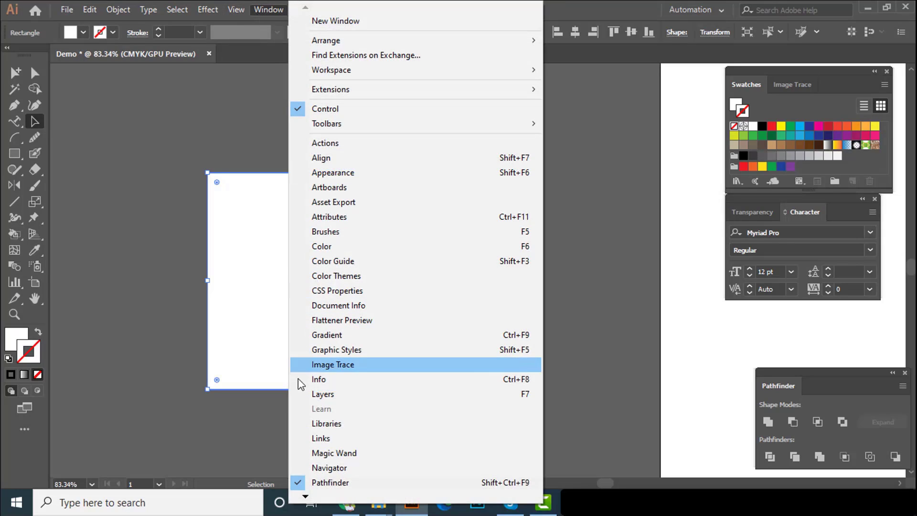
{"action": "mouse_move", "coordinate": [306, 499]}
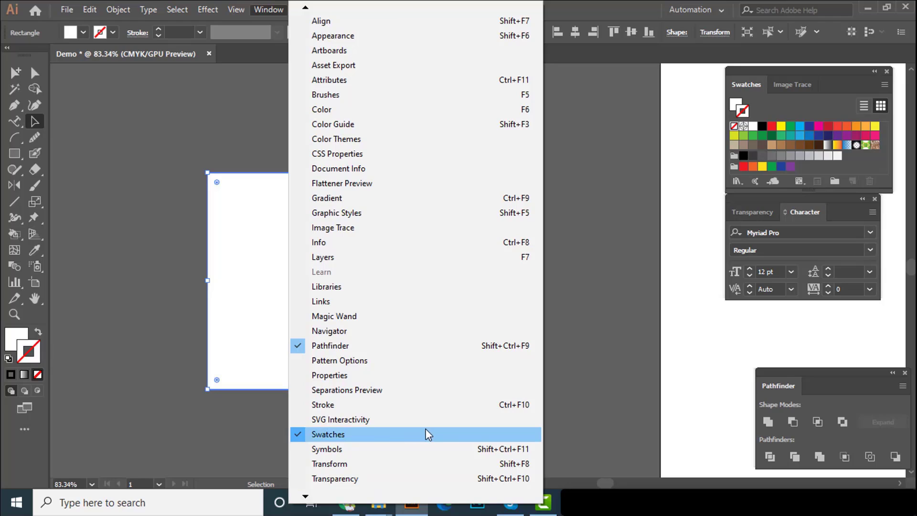
{"action": "left_click", "coordinate": [637, 307]}
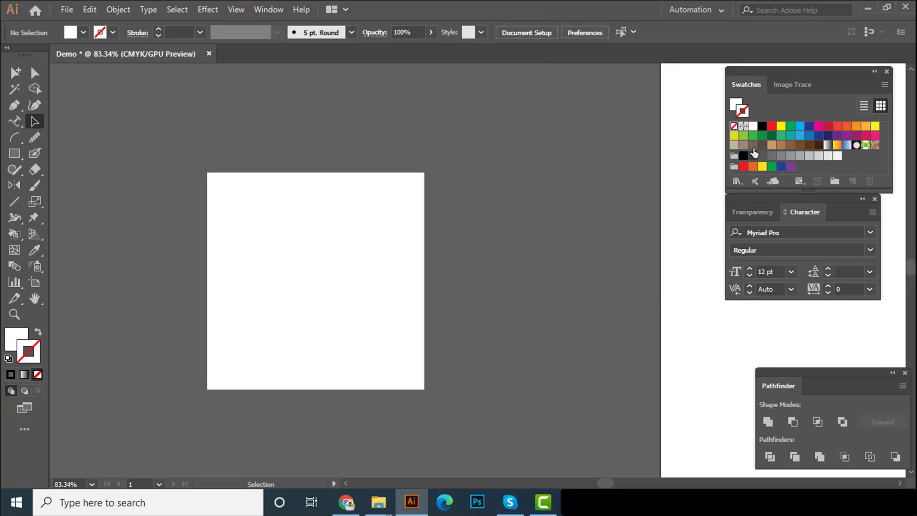
Draw a tall, narrow white rectangle with the Rectangle tool between the square and the artboard
{"action": "left_click", "coordinate": [478, 219], "text": "ctrl+alt"}
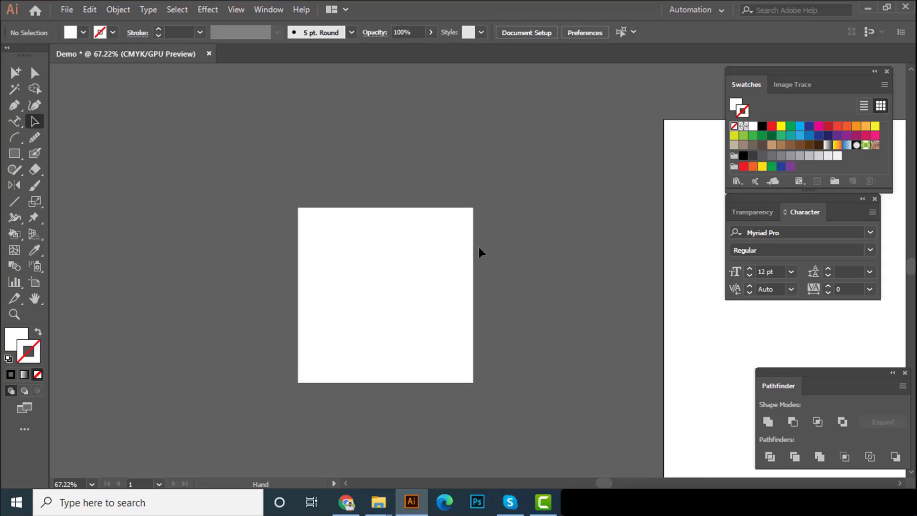
{"action": "left_click", "coordinate": [424, 286], "text": "ctrl+alt"}
{"action": "left_click_drag", "start_coordinate": [415, 288], "coordinate": [242, 224]}
{"action": "left_click", "coordinate": [299, 178]}
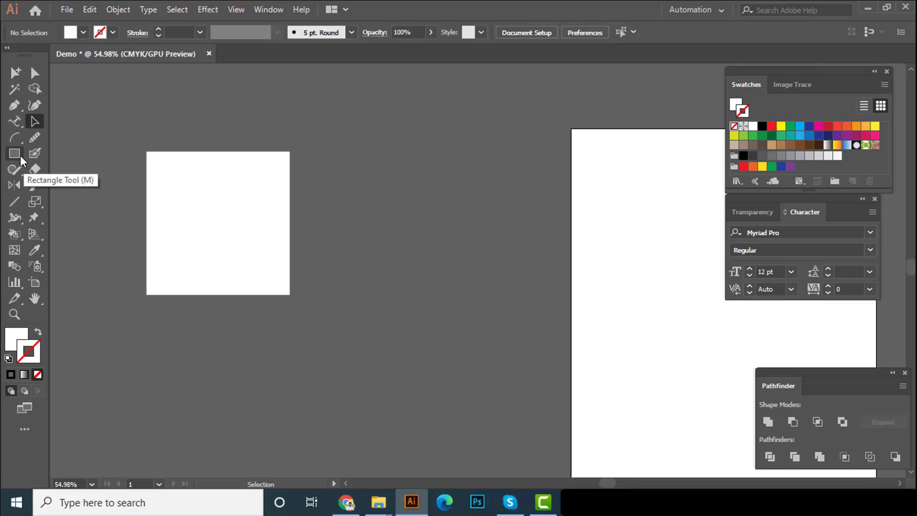
{"action": "left_click_drag", "start_coordinate": [15, 155], "coordinate": [45, 153]}
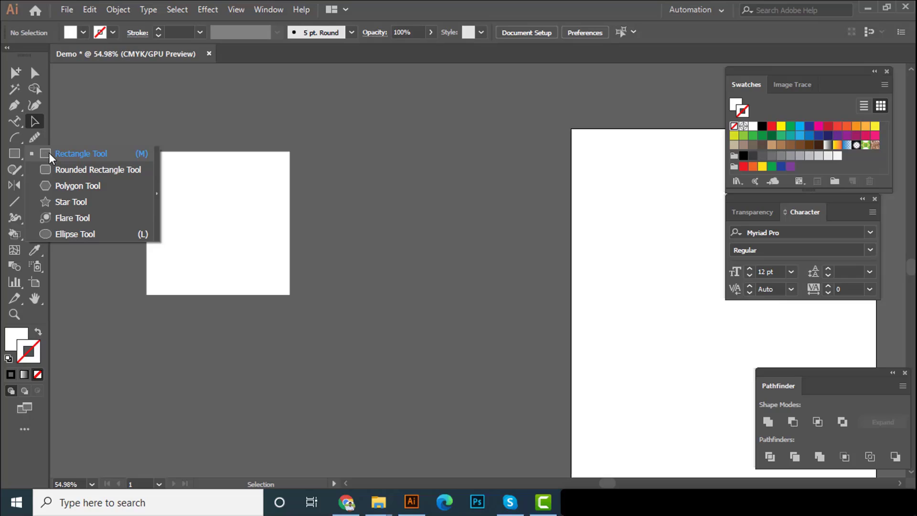
{"action": "left_click_drag", "start_coordinate": [49, 153], "coordinate": [49, 153]}
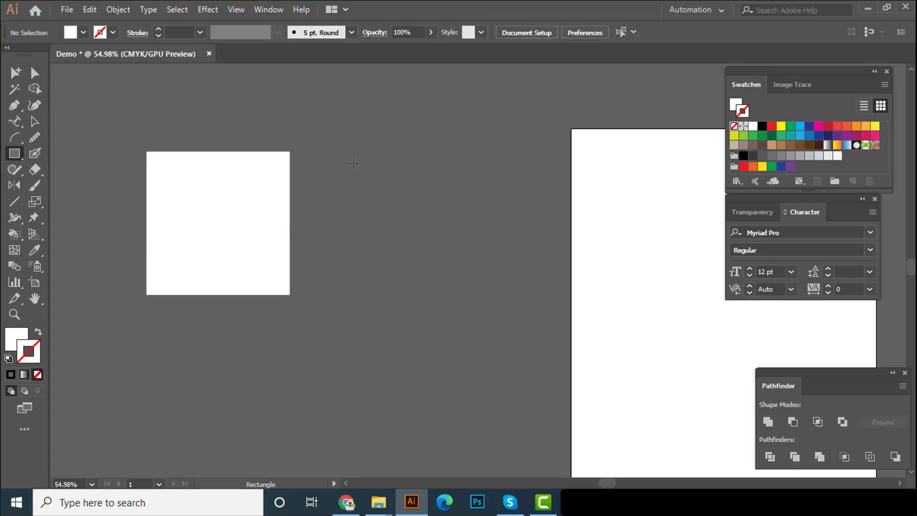
{"action": "left_click_drag", "start_coordinate": [346, 152], "coordinate": [392, 320]}
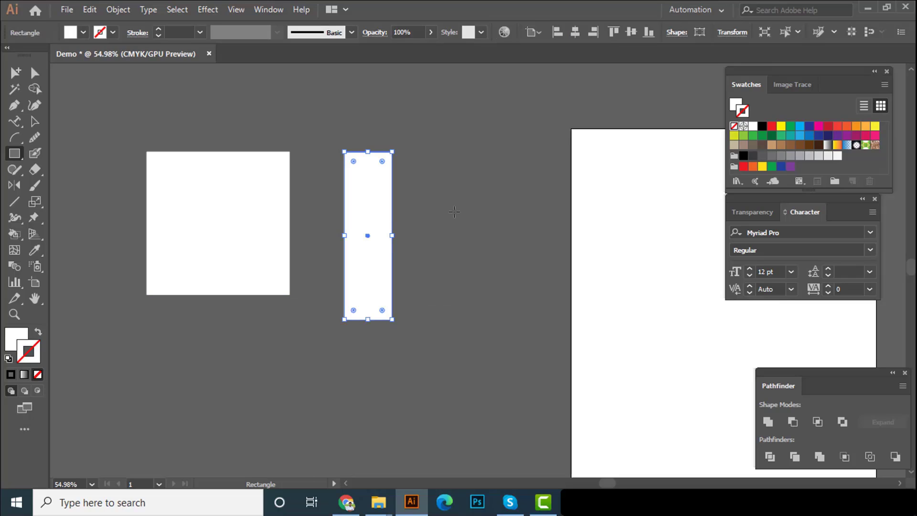
Draw a square of about 3.38 in per side between the narrow rectangle and the artboard
{"action": "left_click_drag", "start_coordinate": [451, 216], "coordinate": [432, 234]}
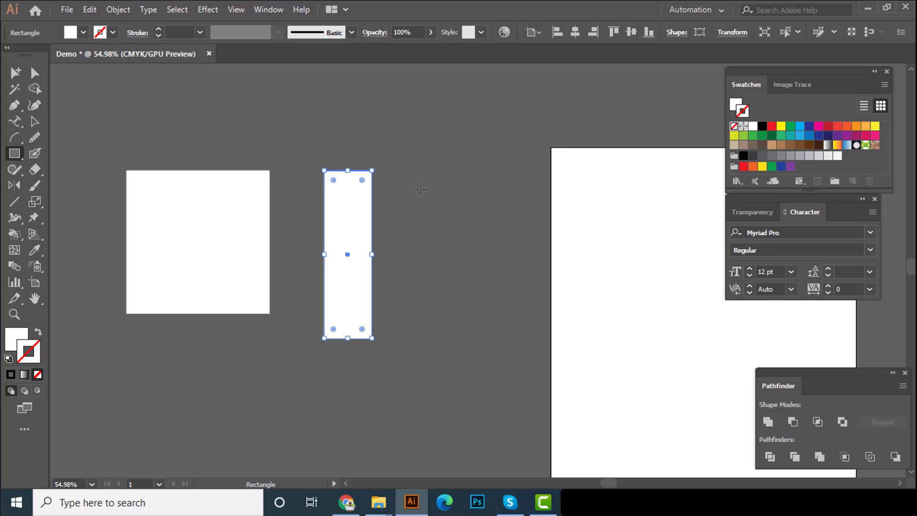
{"action": "left_click_drag", "start_coordinate": [418, 189], "coordinate": [542, 314]}
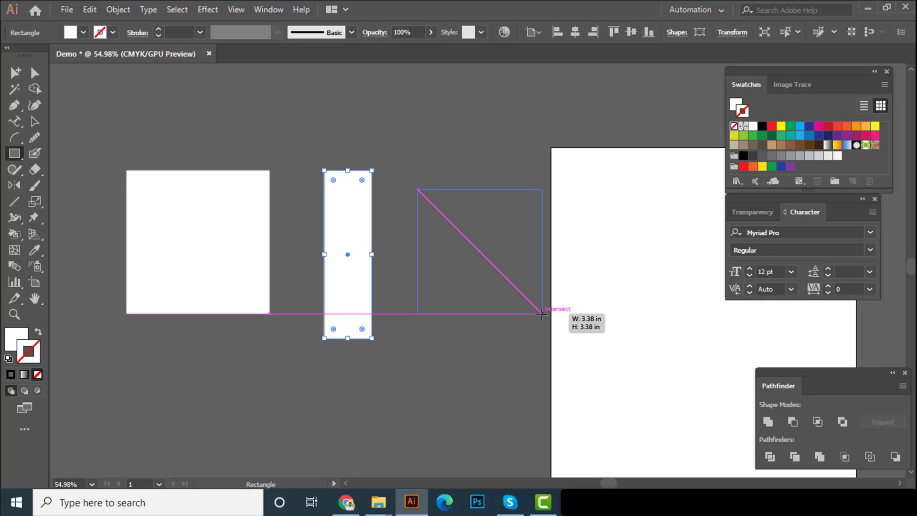
{"action": "left_click_drag", "start_coordinate": [520, 335], "coordinate": [519, 336]}
{"action": "scroll", "coordinate": [388, 281], "scroll_direction": "down", "scroll_amount": 1}
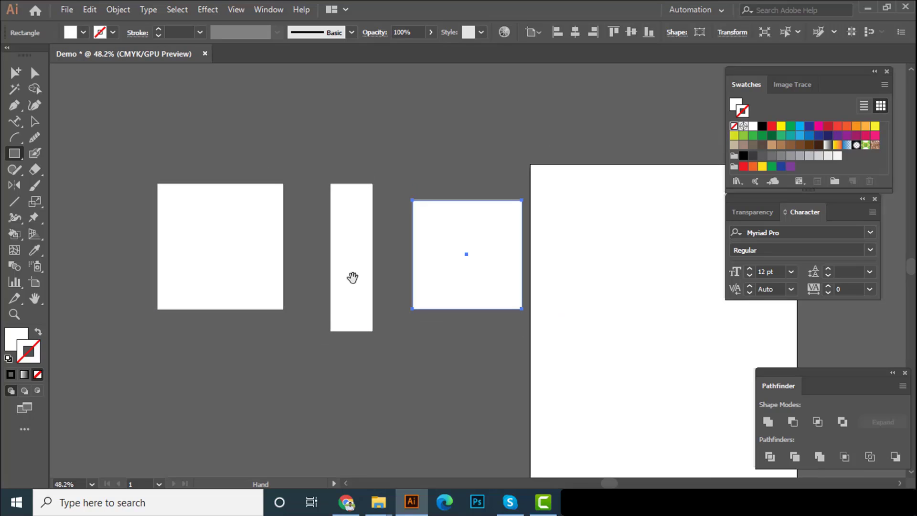
Create a square with an exact width and height of 2 in below the existing shapes using the Rectangle tool
{"action": "left_click_drag", "start_coordinate": [311, 326], "coordinate": [360, 257]}
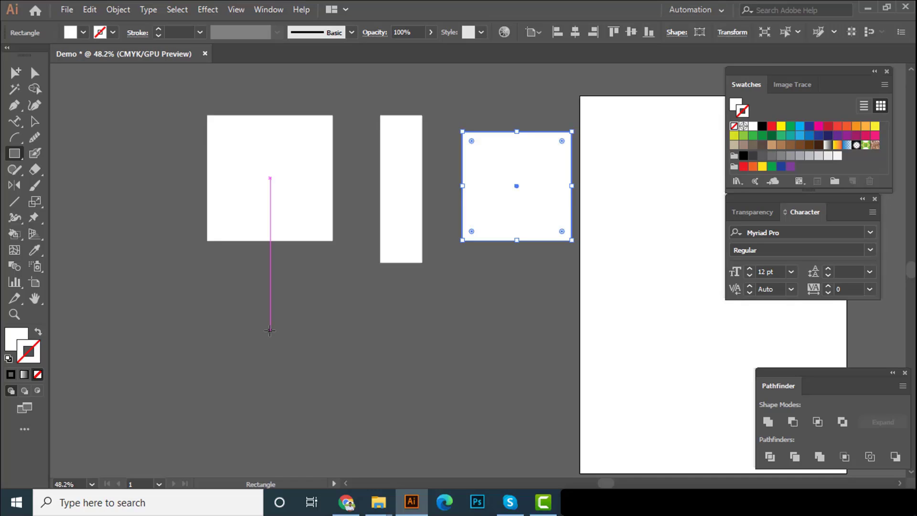
{"action": "left_click", "coordinate": [270, 330]}
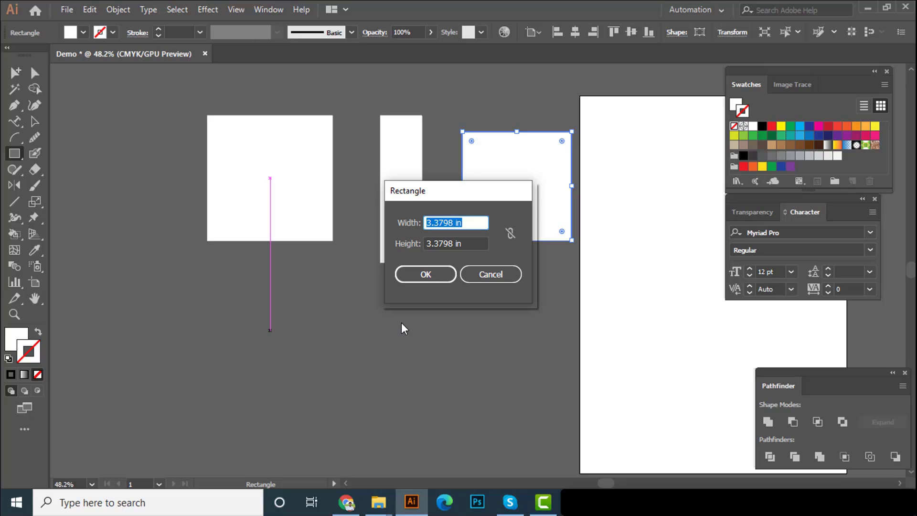
{"action": "key", "text": "Escape"}
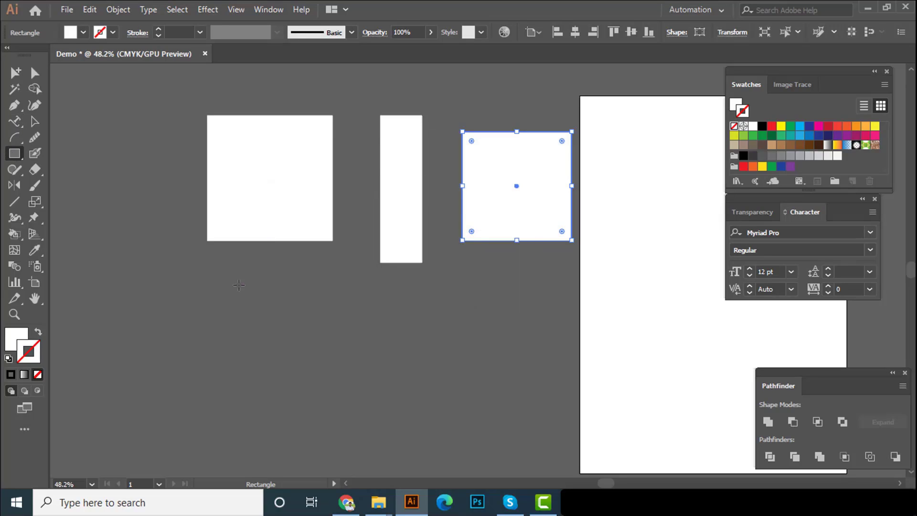
{"action": "left_click", "coordinate": [306, 314]}
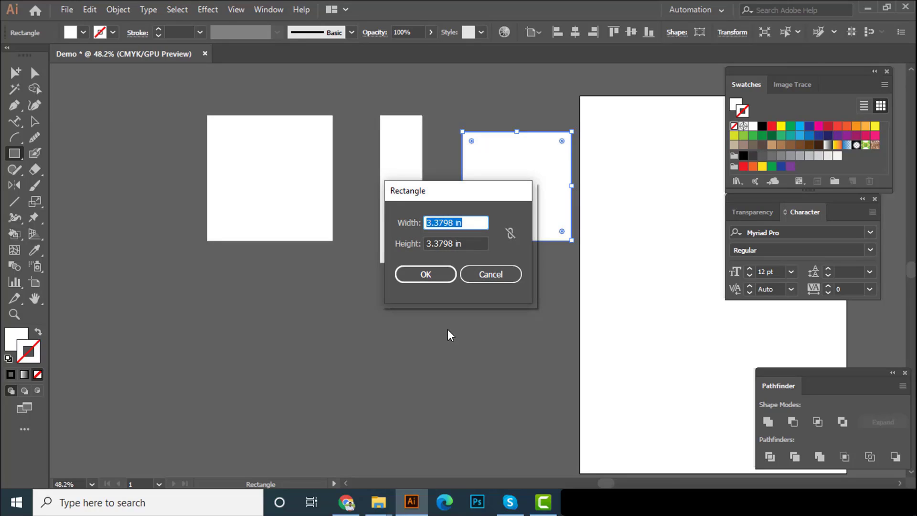
{"action": "type", "text": "2"}
{"action": "key", "text": "Tab"}
{"action": "type", "text": "2"}
{"action": "key", "text": "Return"}
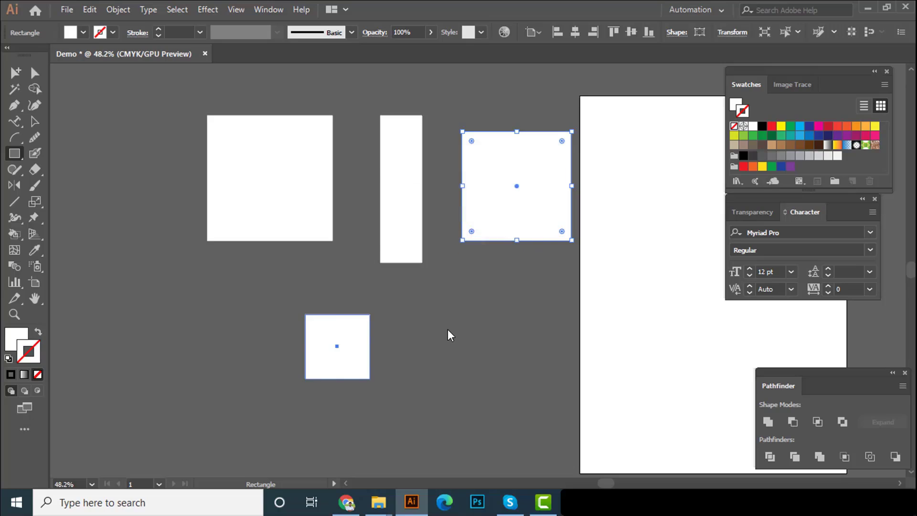
Examine the new 2 in square up close with the Selection tool and select the drawn shapes one after another
{"action": "left_click", "coordinate": [35, 121]}
{"action": "left_click_drag", "start_coordinate": [345, 353], "coordinate": [591, 332]}
{"action": "left_click_drag", "start_coordinate": [398, 336], "coordinate": [410, 283]}
{"action": "left_click", "coordinate": [425, 297]}
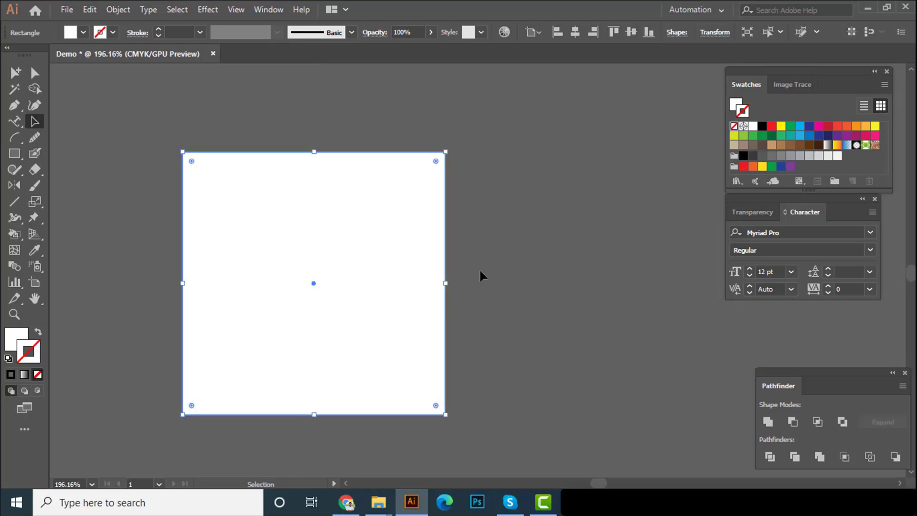
{"action": "left_click_drag", "start_coordinate": [520, 251], "coordinate": [323, 338]}
{"action": "left_click_drag", "start_coordinate": [400, 333], "coordinate": [371, 317]}
{"action": "key", "text": "v"}
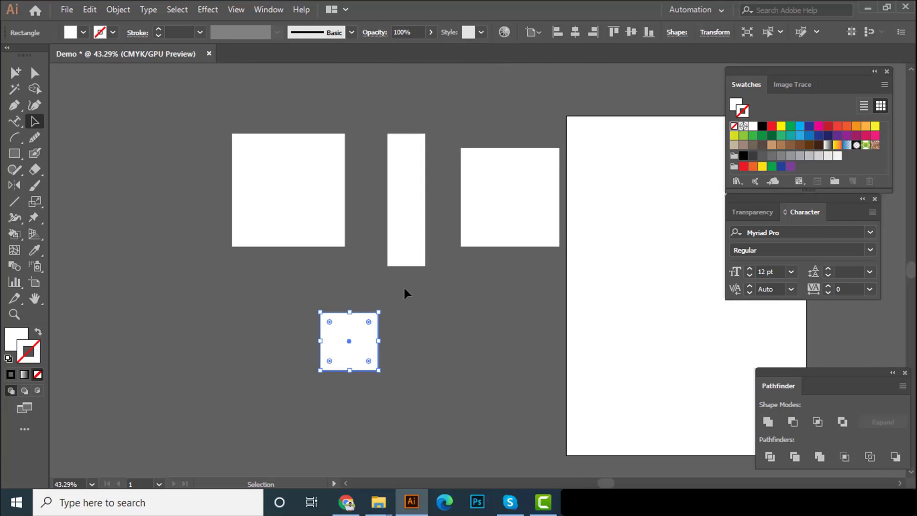
{"action": "left_click", "coordinate": [403, 286]}
{"action": "left_click", "coordinate": [356, 330]}
{"action": "left_click", "coordinate": [287, 234]}
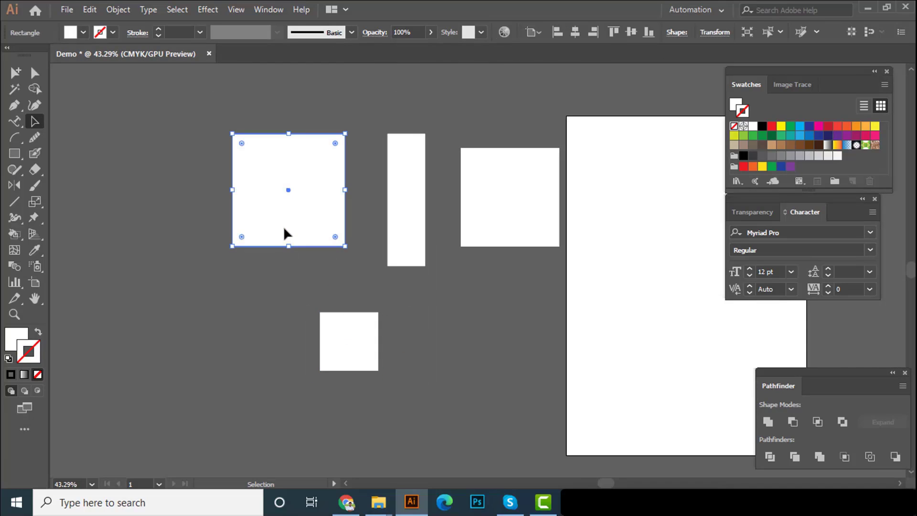
{"action": "left_click", "coordinate": [397, 210]}
{"action": "left_click", "coordinate": [493, 195]}
Fill the large square farthest from the artboard with blue #0691bc using the Color Picker, and close the Color panel
{"action": "left_click", "coordinate": [264, 206]}
{"action": "double_click", "coordinate": [14, 340]}
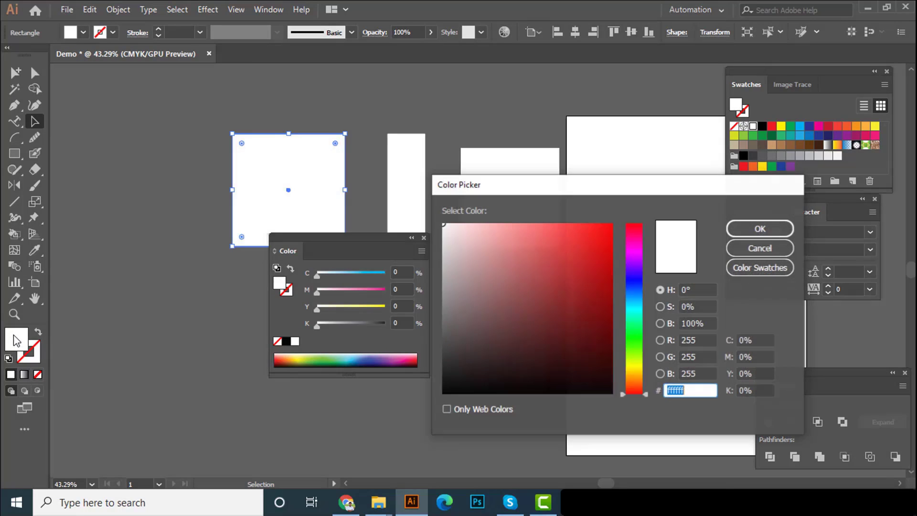
{"action": "left_click_drag", "start_coordinate": [631, 271], "coordinate": [604, 261]}
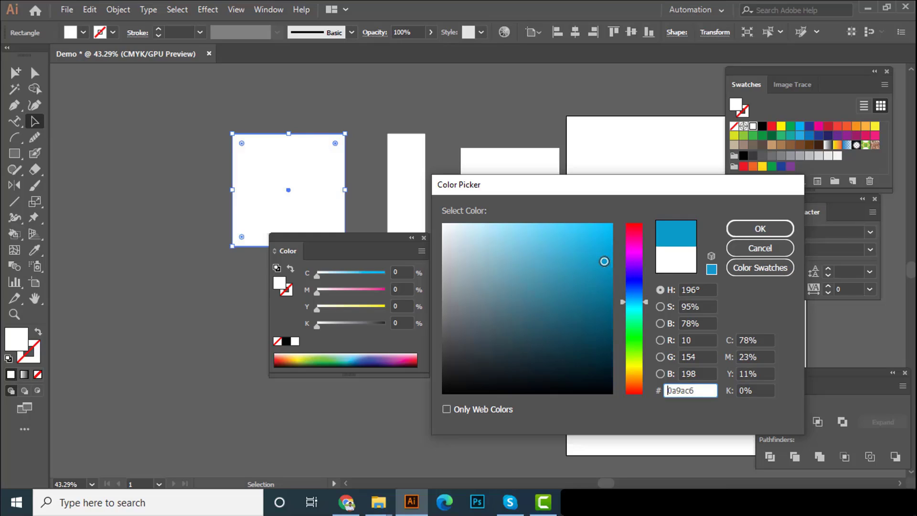
{"action": "left_click_drag", "start_coordinate": [609, 274], "coordinate": [608, 268]}
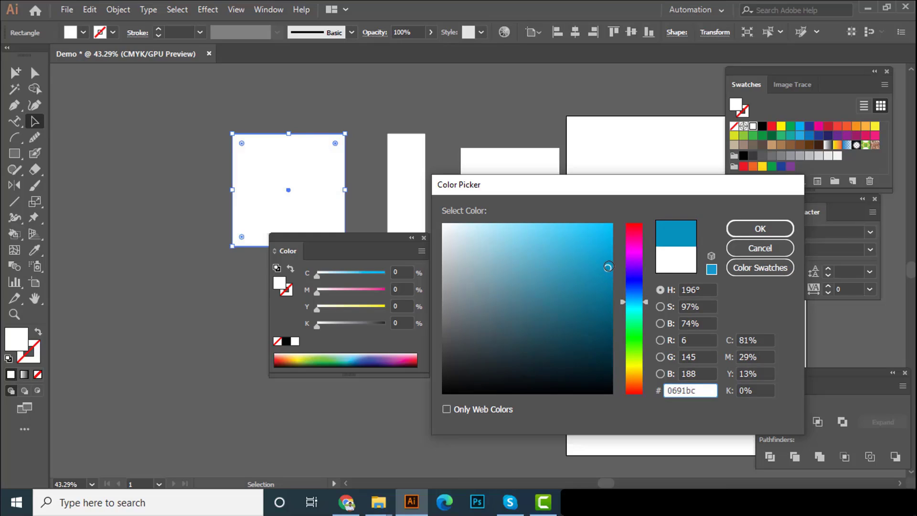
{"action": "left_click", "coordinate": [759, 225]}
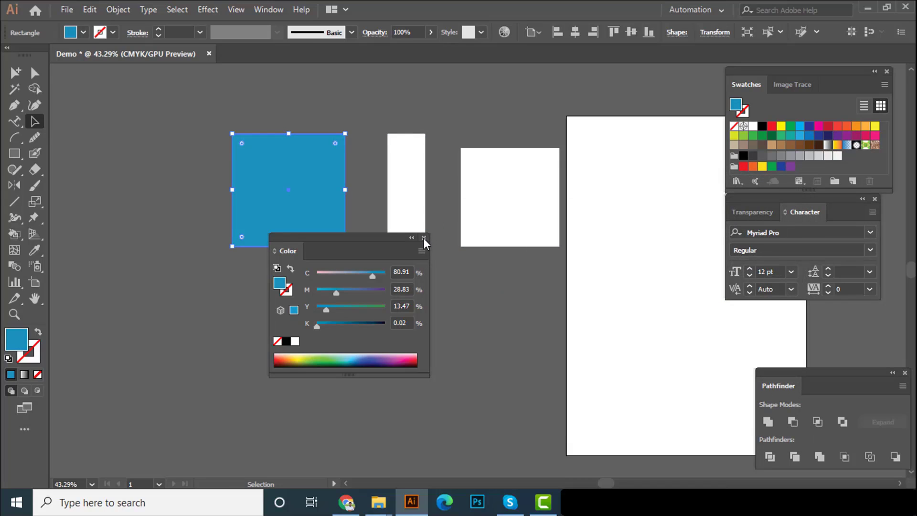
{"action": "left_click", "coordinate": [423, 238]}
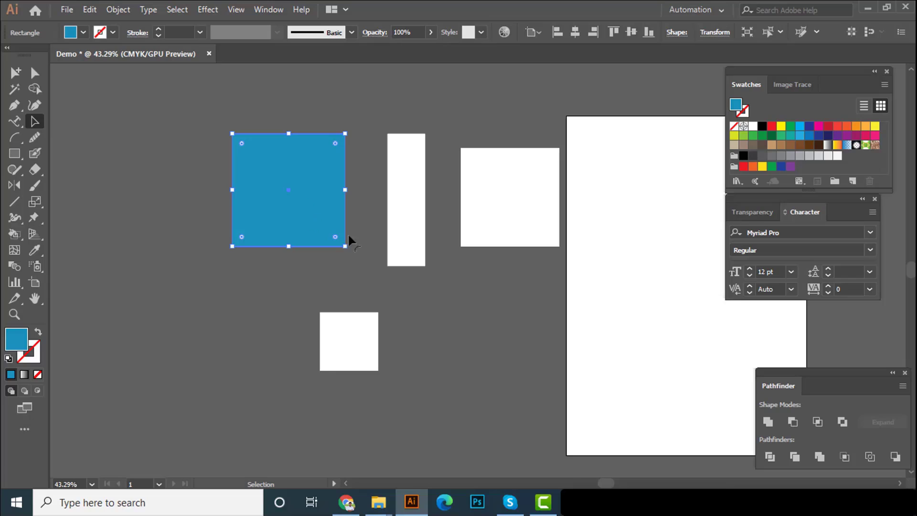
Fill the tall, narrow rectangle with a yellow swatch and the square next to the artboard with a green swatch
{"action": "left_click", "coordinate": [401, 197]}
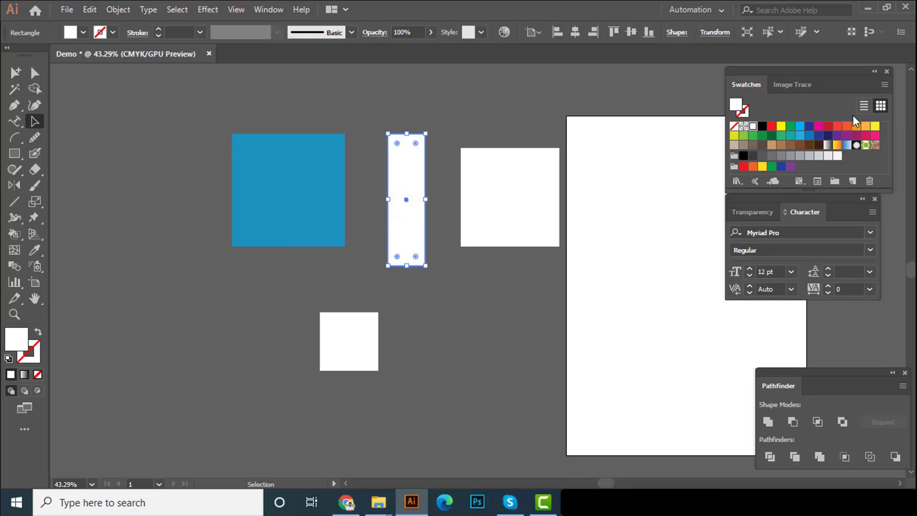
{"action": "left_click", "coordinate": [875, 128]}
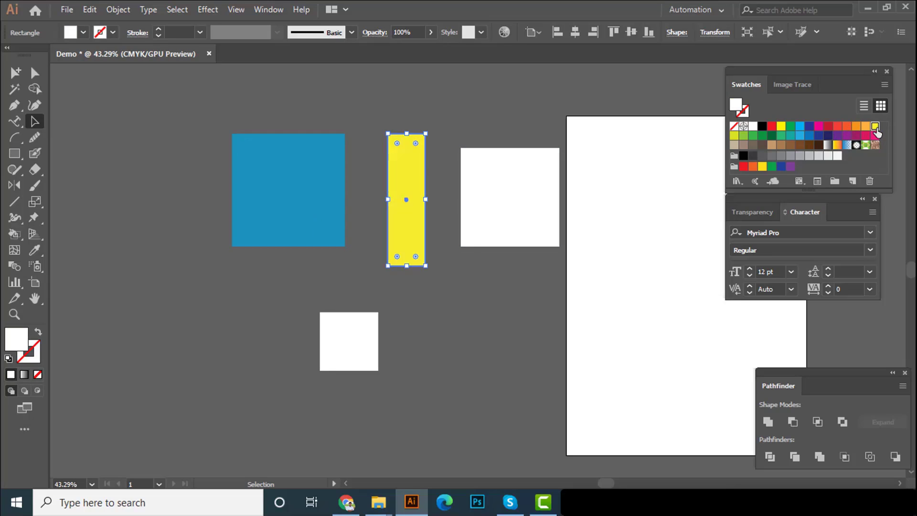
{"action": "left_click", "coordinate": [523, 217]}
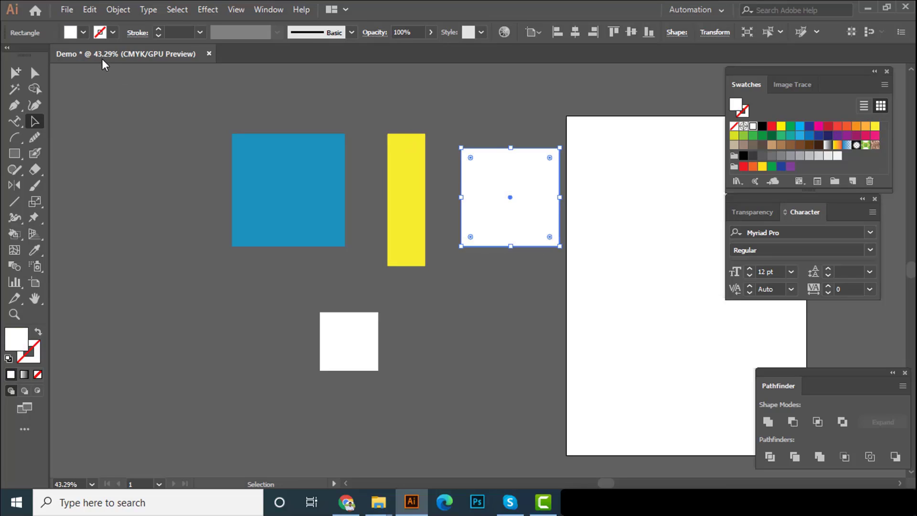
{"action": "left_click", "coordinate": [82, 32]}
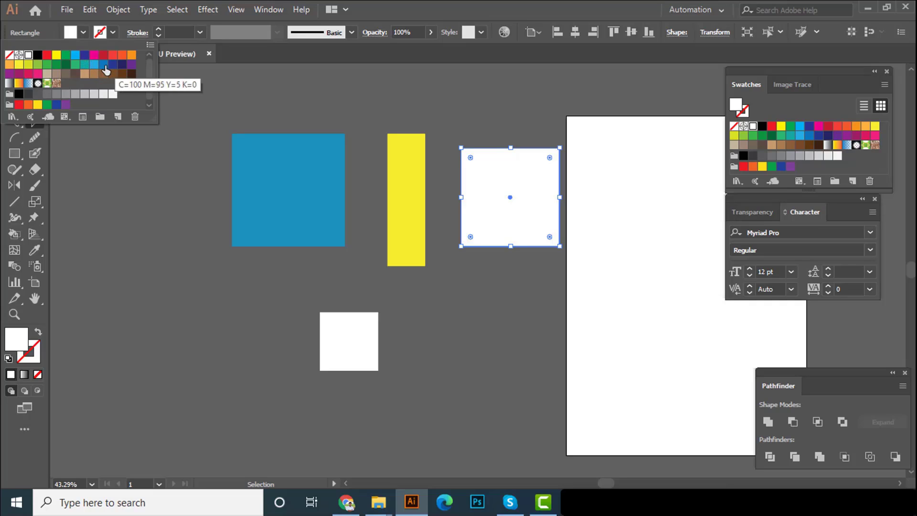
{"action": "left_click", "coordinate": [57, 65]}
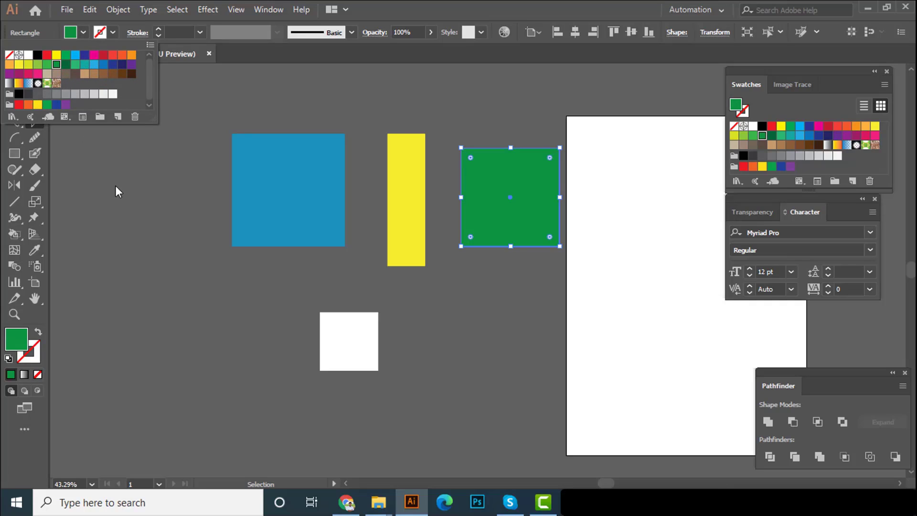
{"action": "left_click", "coordinate": [486, 307]}
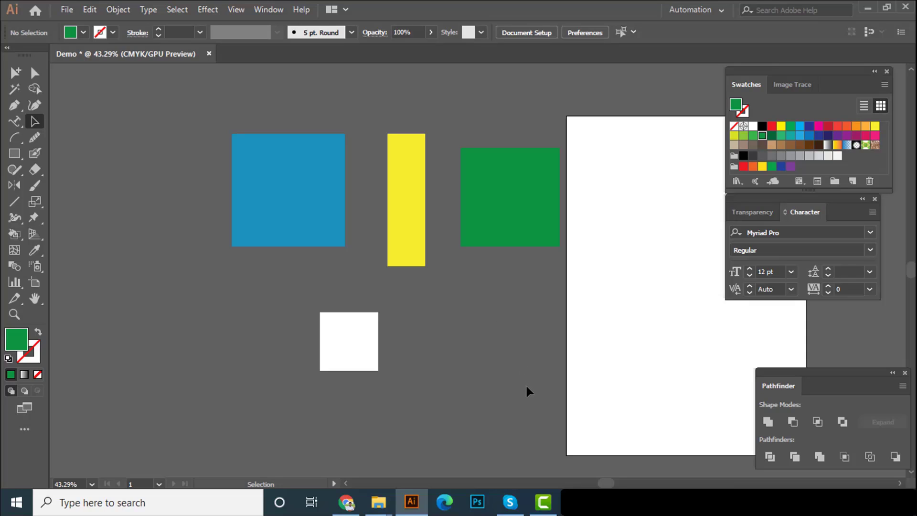
Select all the drawn shapes and delete them
{"action": "key", "text": "ctrl+a"}
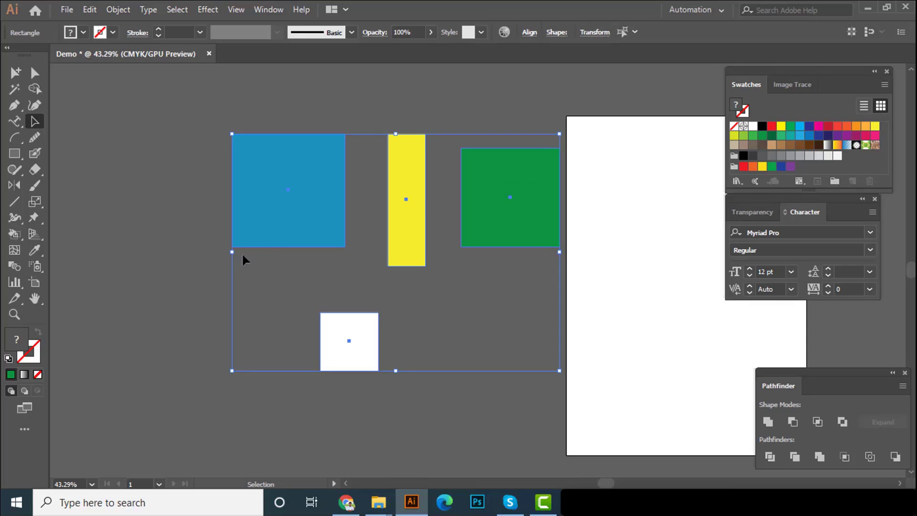
{"action": "left_click", "coordinate": [202, 258]}
{"action": "key", "text": "ctrl+a"}
{"action": "key", "text": "Delete"}
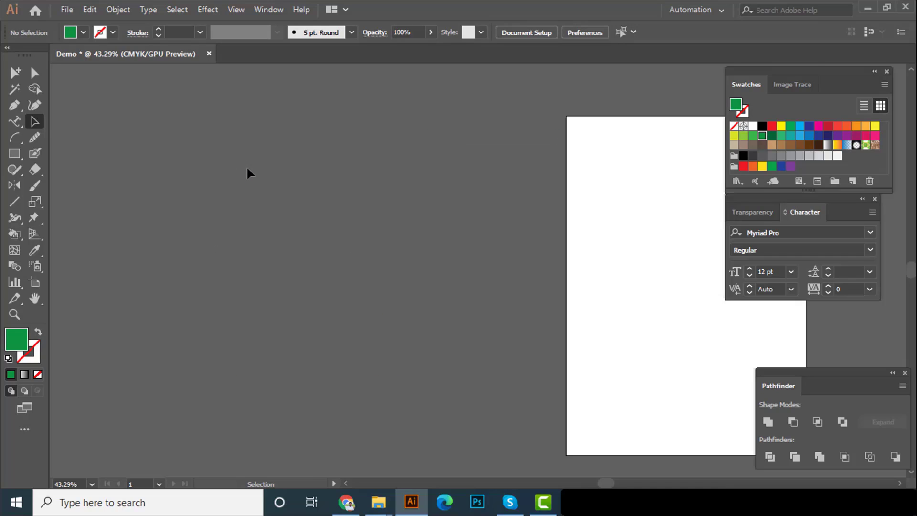
Draw a large green rounded square beside the artboard with the Rounded Rectangle tool
{"action": "left_click_drag", "start_coordinate": [15, 153], "coordinate": [53, 172]}
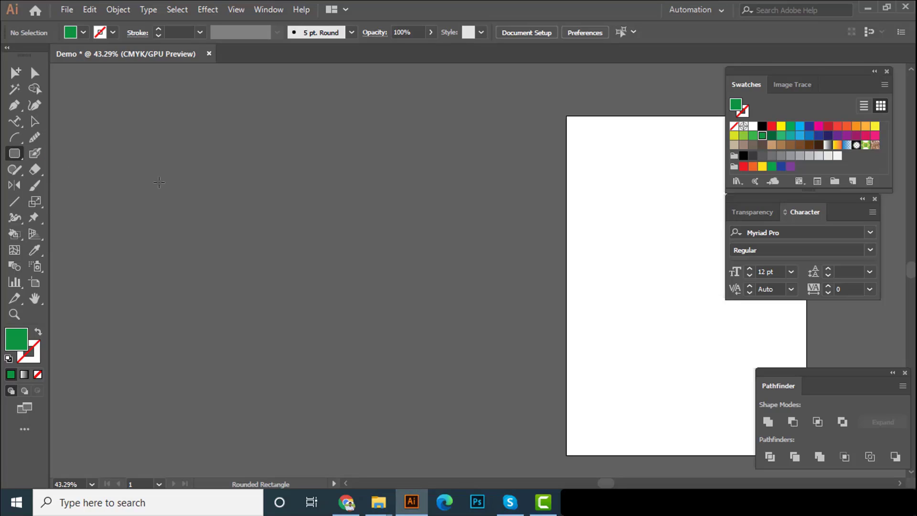
{"action": "left_click_drag", "start_coordinate": [185, 220], "coordinate": [420, 473]}
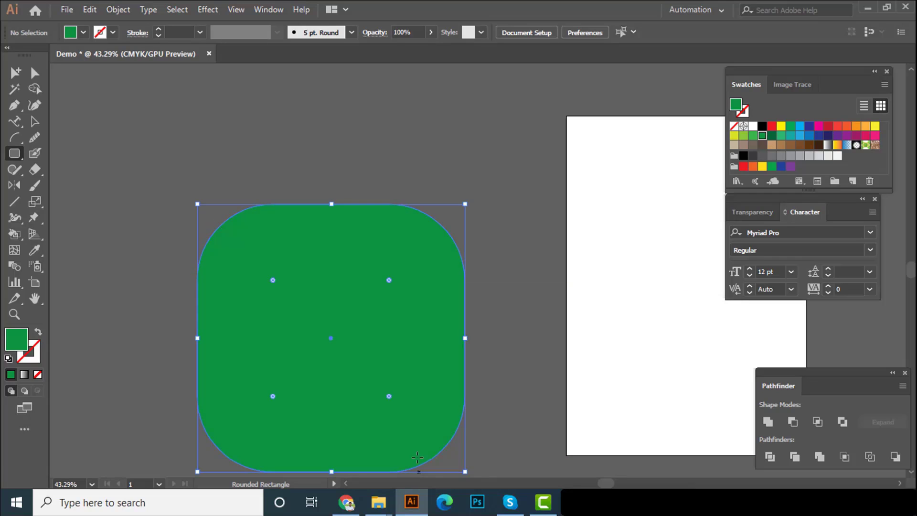
{"action": "scroll", "coordinate": [388, 282], "scroll_direction": "down", "scroll_amount": 2}
{"action": "scroll", "coordinate": [348, 291], "scroll_direction": "down", "scroll_amount": 1}
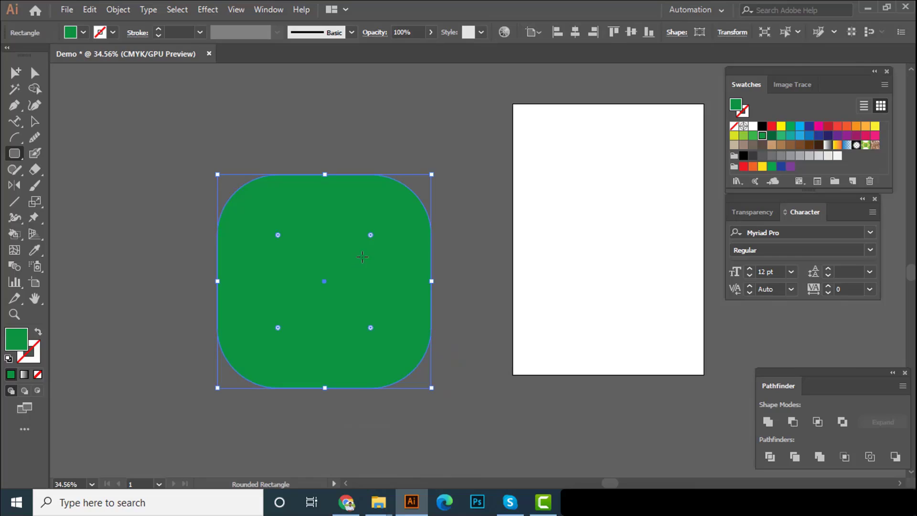
{"action": "key", "text": "v"}
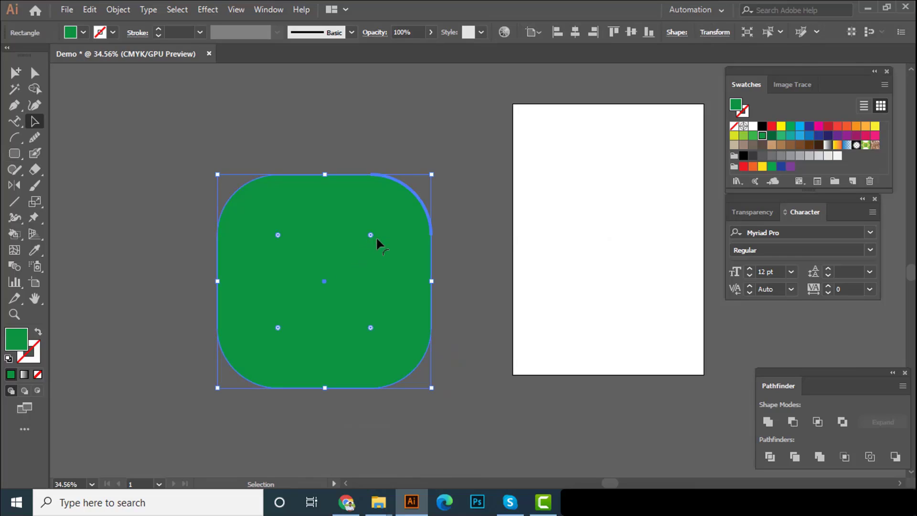
Move the green rounded square farther from the artboard to free space between them
{"action": "left_click", "coordinate": [449, 198]}
{"action": "left_click", "coordinate": [417, 199]}
{"action": "left_click", "coordinate": [468, 206]}
{"action": "scroll", "coordinate": [420, 193], "scroll_direction": "up", "scroll_amount": 2}
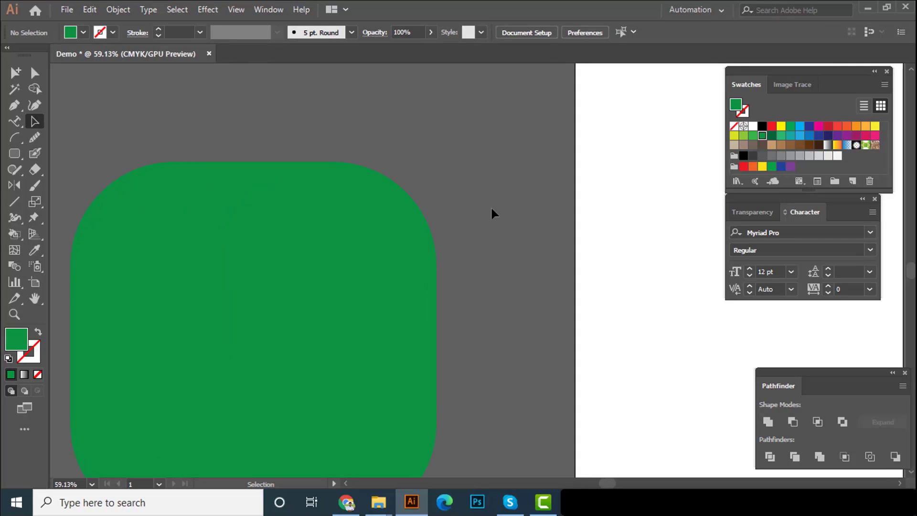
{"action": "left_click", "coordinate": [390, 226]}
{"action": "scroll", "coordinate": [306, 282], "scroll_direction": "down", "scroll_amount": 2}
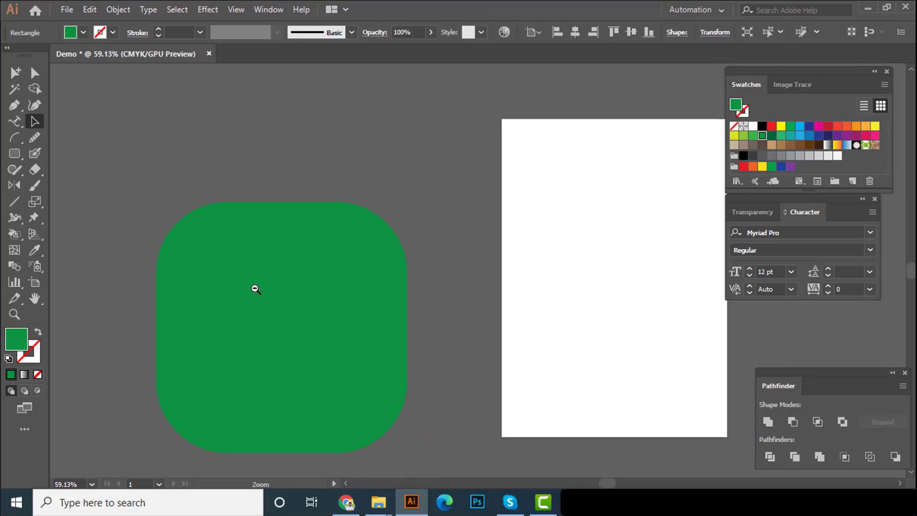
{"action": "left_click_drag", "start_coordinate": [254, 289], "coordinate": [360, 205]}
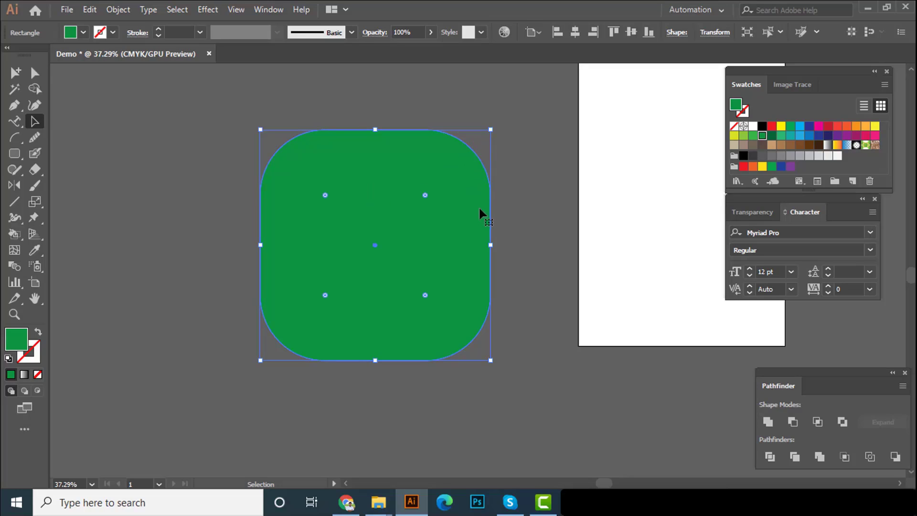
{"action": "left_click_drag", "start_coordinate": [439, 245], "coordinate": [281, 241]}
{"action": "left_click", "coordinate": [384, 195]}
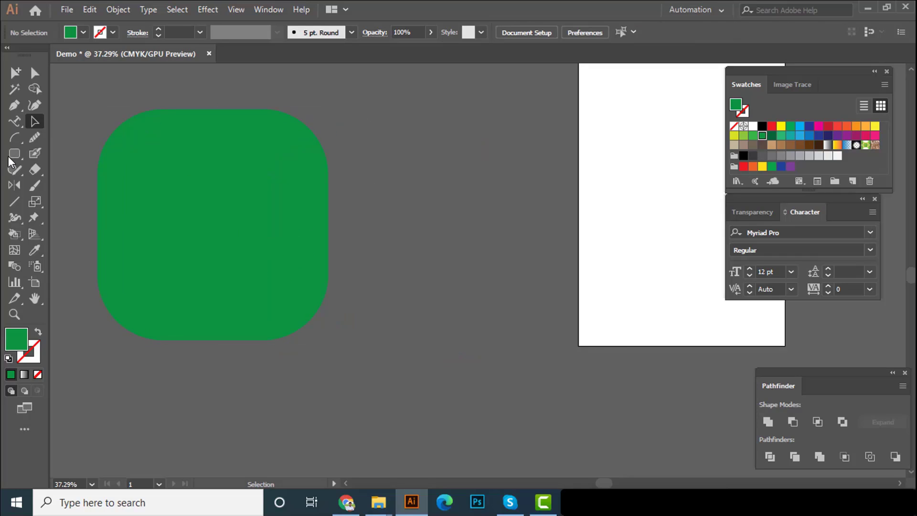
Draw a green hexagon with a radius of about 2.92 in between the rounded square and the artboard using the Polygon tool
{"action": "left_click", "coordinate": [15, 153]}
{"action": "left_click", "coordinate": [45, 185]}
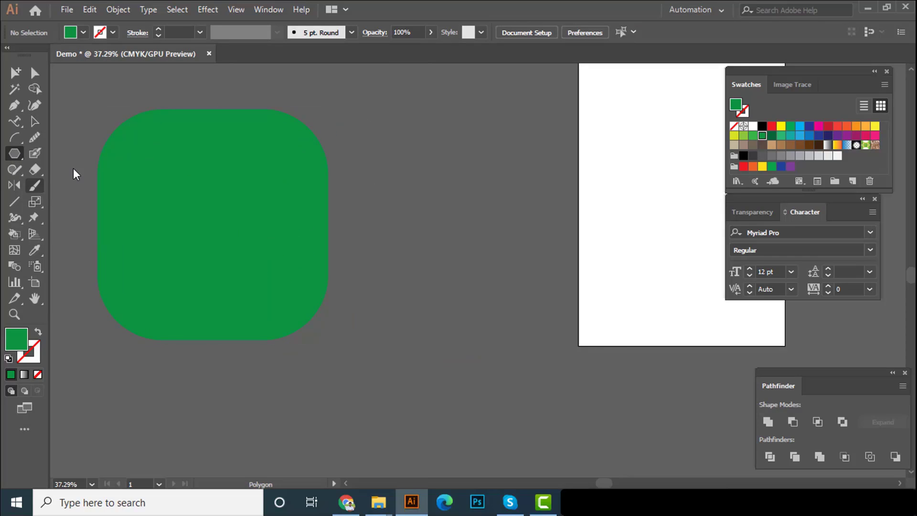
{"action": "mouse_move", "coordinate": [417, 206]}
{"action": "left_mouse_down"}
{"action": "mouse_move", "coordinate": [463, 278]}
{"action": "mouse_move", "coordinate": [454, 269]}
{"action": "left_mouse_up"}
{"action": "key", "text": "a"}
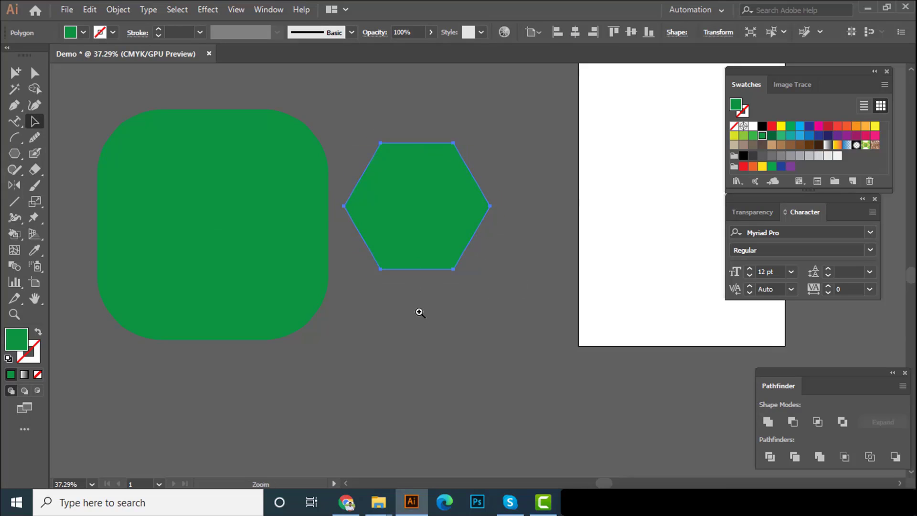
{"action": "scroll", "coordinate": [380, 272], "scroll_direction": "down", "scroll_amount": 1}
{"action": "left_click", "coordinate": [379, 274]}
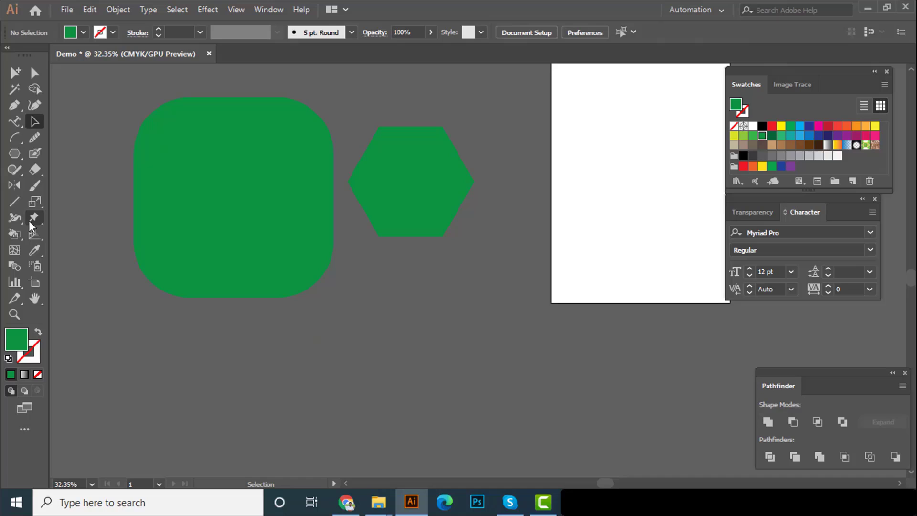
Create a polygon with an exact radius of 5 in and 7 sides using the Polygon tool
{"action": "left_click", "coordinate": [15, 154]}
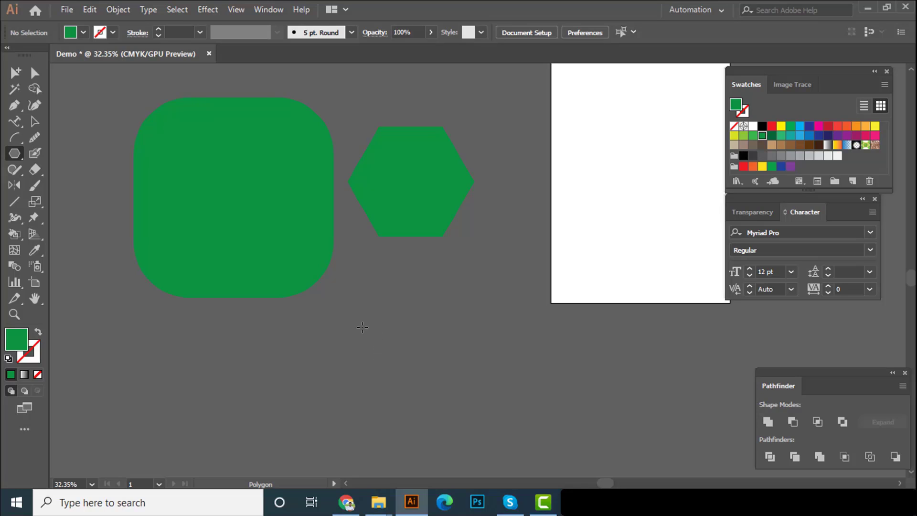
{"action": "left_click", "coordinate": [511, 376]}
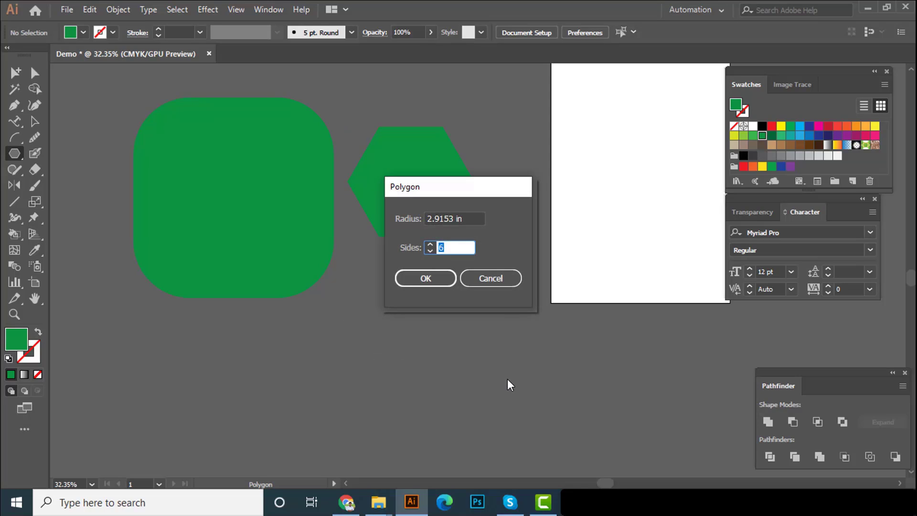
{"action": "left_click", "coordinate": [475, 218]}
{"action": "type", "text": "5"}
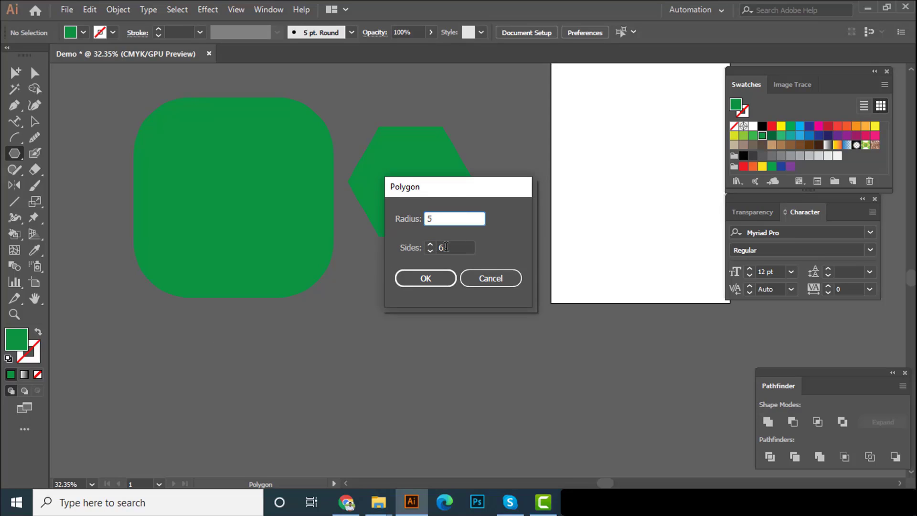
{"action": "key", "text": "Tab"}
{"action": "type", "text": "7"}
{"action": "key", "text": "Return"}
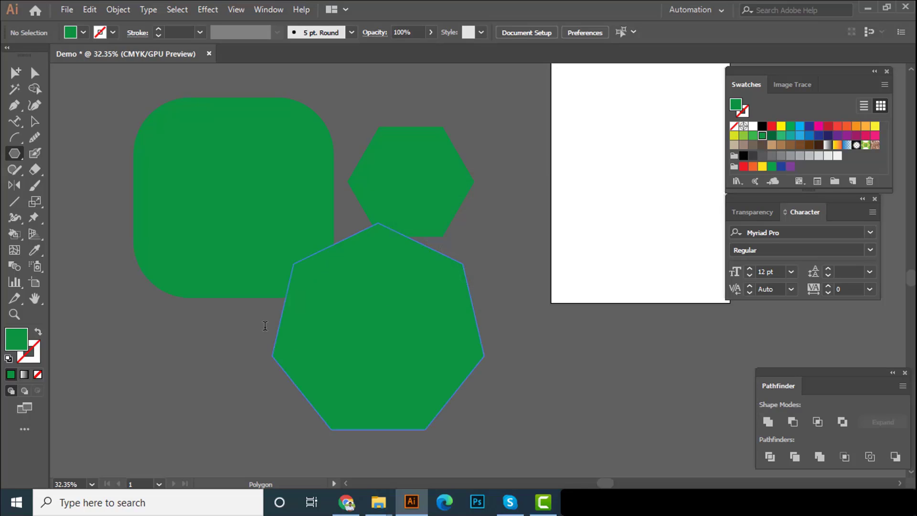
Move the seven-sided polygon below the hexagon, clear of the other shapes, and deselect it
{"action": "left_click", "coordinate": [35, 121]}
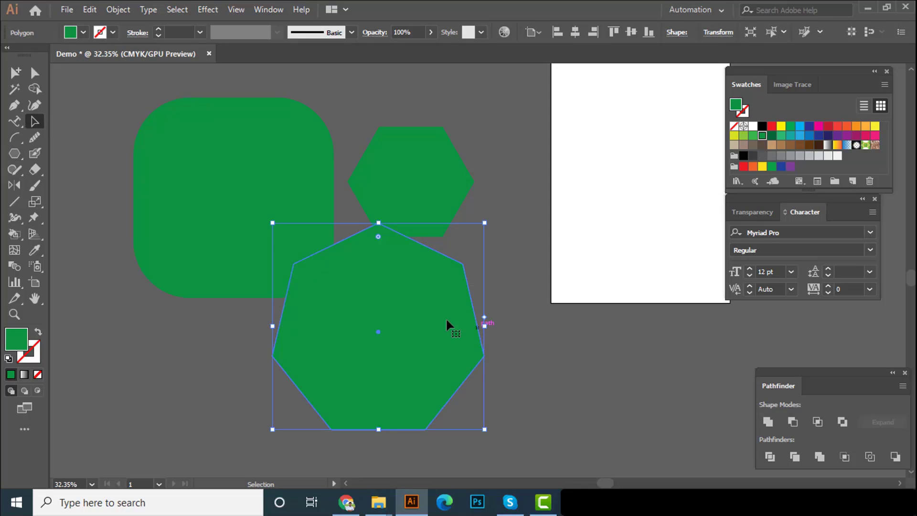
{"action": "left_click_drag", "start_coordinate": [445, 318], "coordinate": [454, 335]}
{"action": "left_click", "coordinate": [438, 223]}
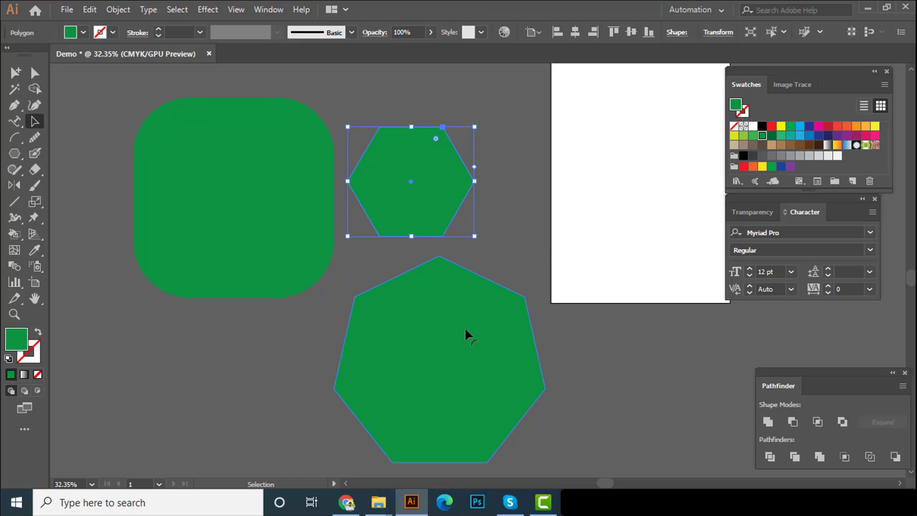
{"action": "left_click", "coordinate": [516, 305]}
{"action": "scroll", "coordinate": [517, 308], "scroll_direction": "down", "scroll_amount": 2}
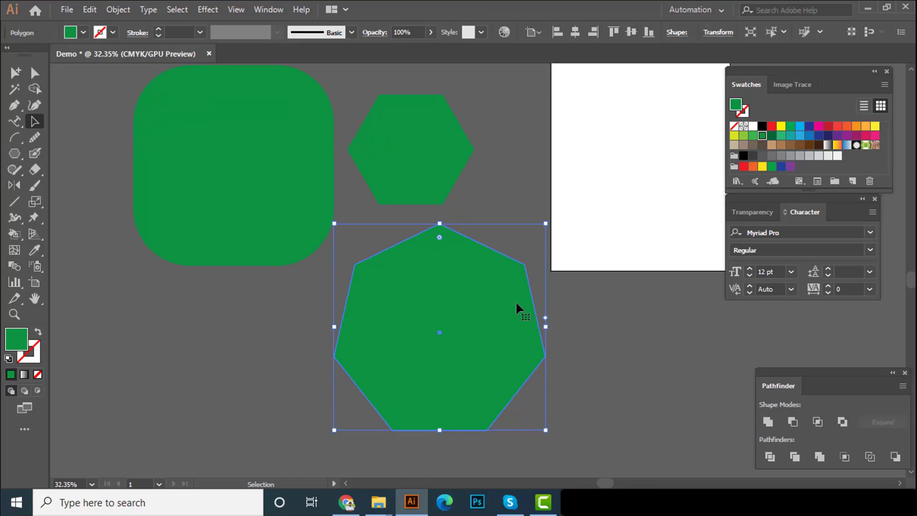
{"action": "left_click", "coordinate": [235, 296]}
Draw a green polygon below the rounded square with the Polygon tool, increasing its number of sides and reducing it to a triangle while drawing
{"action": "left_click", "coordinate": [14, 153]}
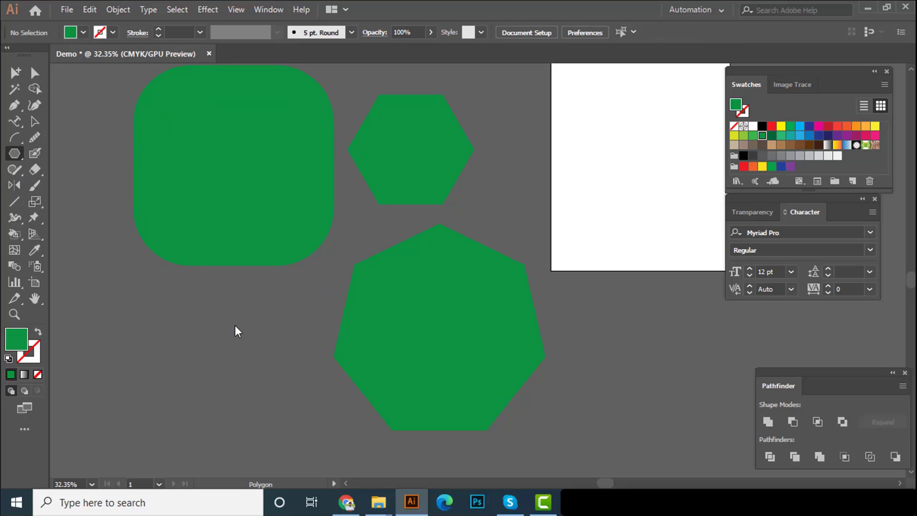
{"action": "right_click", "coordinate": [15, 157]}
{"action": "left_click", "coordinate": [61, 187]}
{"action": "left_click_drag", "start_coordinate": [182, 339], "coordinate": [209, 376]}
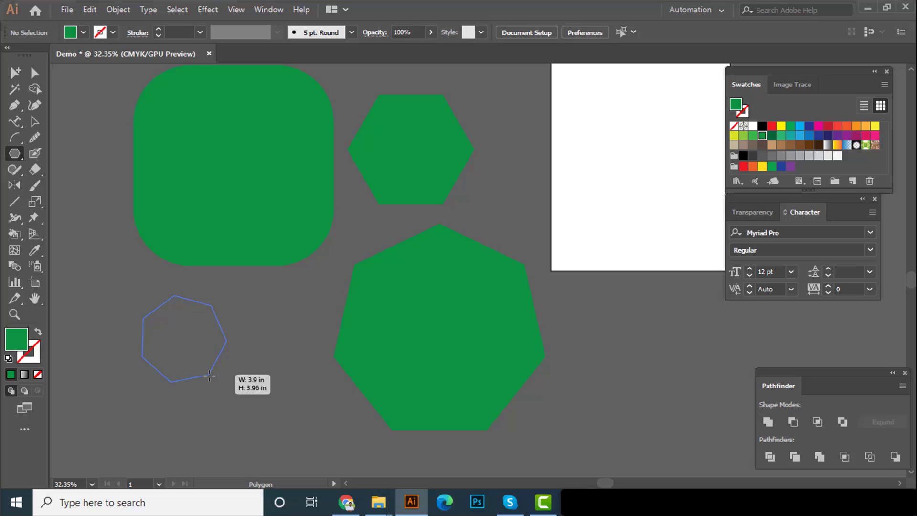
{"action": "key", "text": "Up"}
{"action": "key", "text": "Up"}
{"action": "key", "text": "Up"}
{"action": "key", "text": "Up"}
{"action": "key", "text": "Up"}
{"action": "key", "text": "Up"}
{"action": "key", "text": "Up"}
{"action": "key", "text": "Up"}
{"action": "key", "text": "Up"}
{"action": "left_click_drag", "start_coordinate": [209, 375], "coordinate": [233, 383]}
{"action": "key", "text": "Down"}
{"action": "key", "text": "Down"}
{"action": "key", "text": "Down"}
{"action": "key", "text": "Down"}
{"action": "key", "text": "Down"}
{"action": "key", "text": "Down"}
{"action": "key", "text": "Down"}
{"action": "key", "text": "Down"}
{"action": "key", "text": "Down"}
{"action": "key", "text": "Down"}
{"action": "key", "text": "Down"}
{"action": "key", "text": "Down"}
{"action": "key", "text": "Down"}
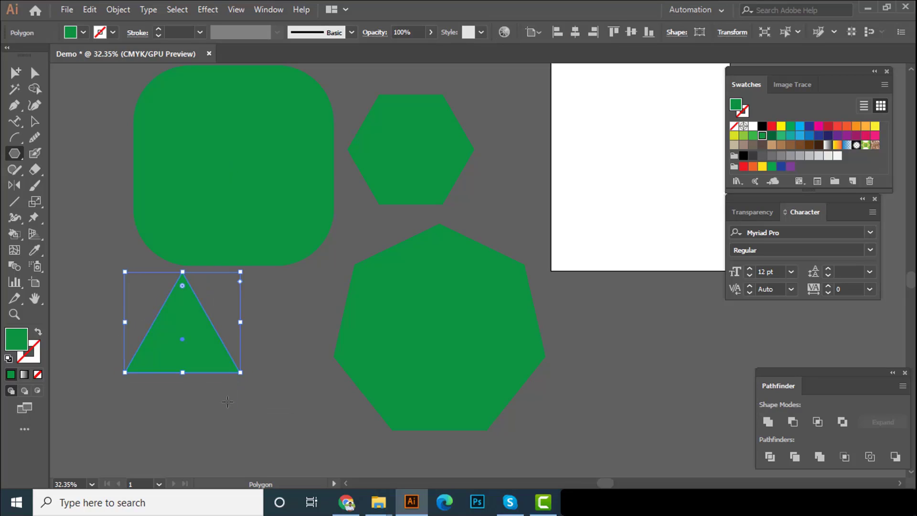
Create a four-sided polygon with a radius of 3.0824 in below the triangle using the Polygon tool
{"action": "scroll", "coordinate": [239, 382], "scroll_direction": "down", "scroll_amount": 1}
{"action": "left_click_drag", "start_coordinate": [313, 343], "coordinate": [273, 346]}
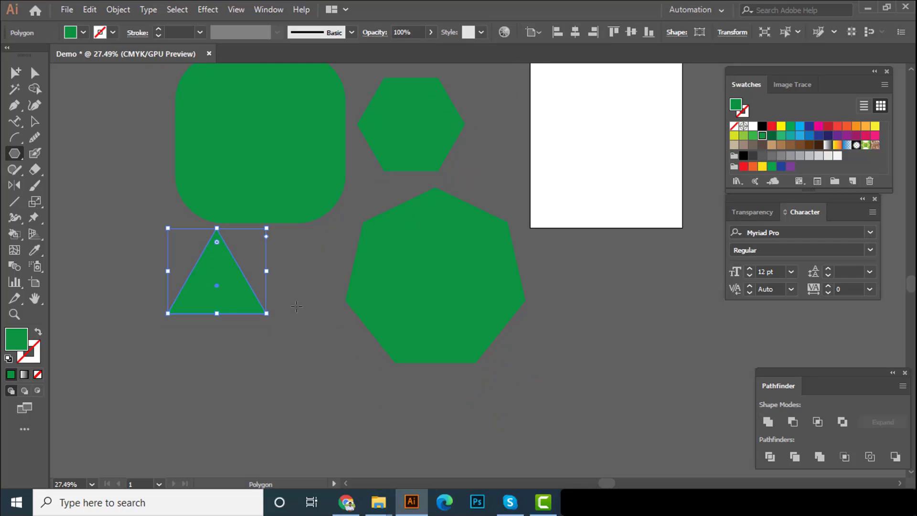
{"action": "left_click", "coordinate": [348, 406]}
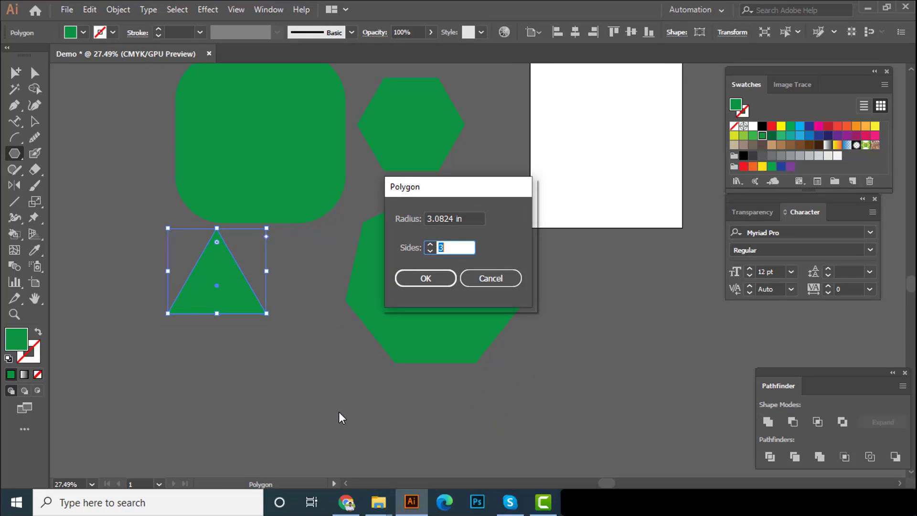
{"action": "type", "text": "4"}
{"action": "key", "text": "Return"}
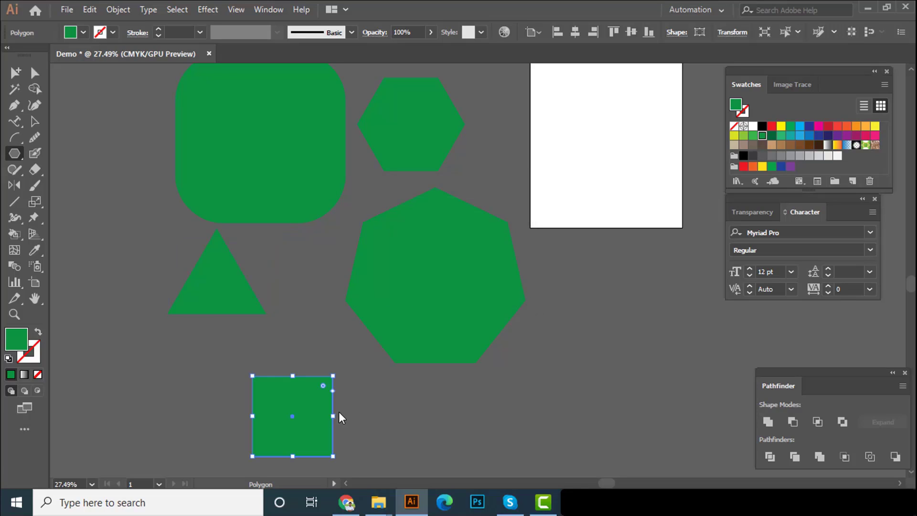
Create a three-sided polygon with an exact radius of 3 in beside the square using the Polygon tool
{"action": "scroll", "coordinate": [306, 397], "scroll_direction": "down", "scroll_amount": 2}
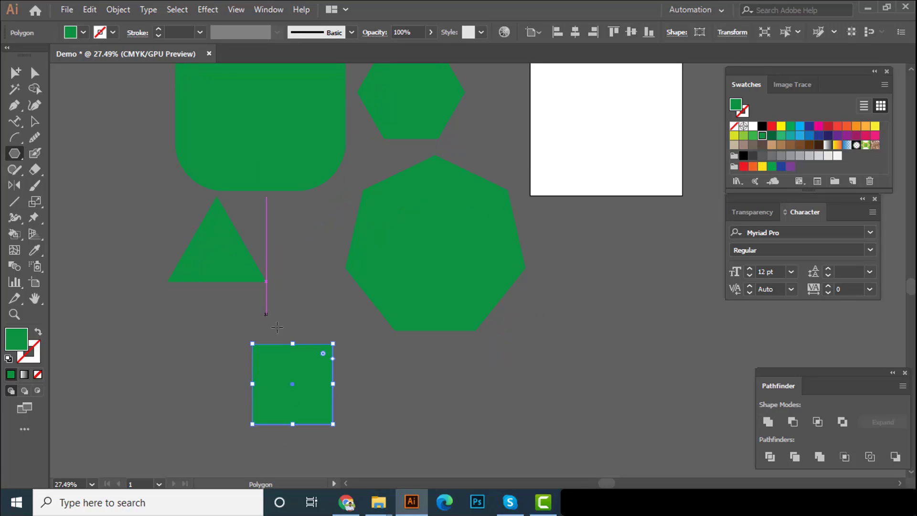
{"action": "scroll", "coordinate": [270, 374], "scroll_direction": "up", "scroll_amount": 6}
{"action": "left_click_drag", "start_coordinate": [383, 385], "coordinate": [345, 305]}
{"action": "scroll", "coordinate": [350, 313], "scroll_direction": "down", "scroll_amount": 1}
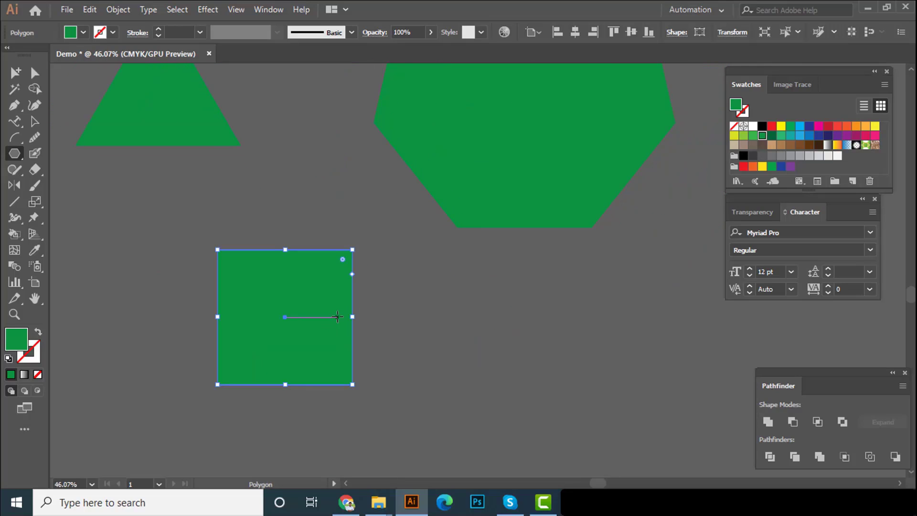
{"action": "left_click", "coordinate": [417, 297]}
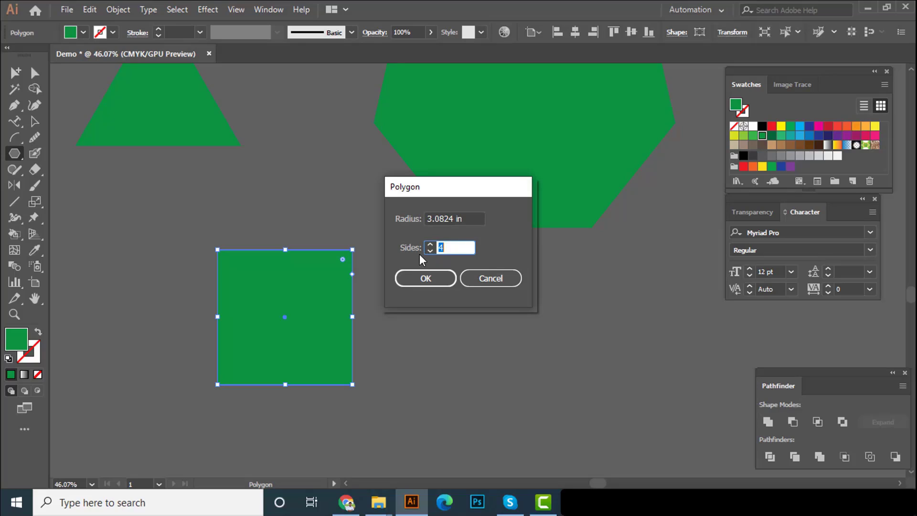
{"action": "left_click", "coordinate": [454, 219]}
{"action": "type", "text": "3"}
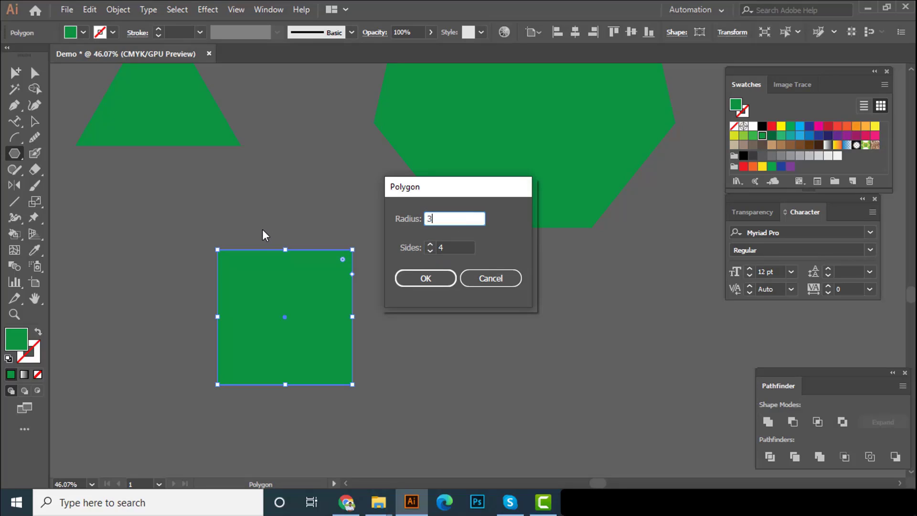
{"action": "key", "text": "Tab"}
{"action": "left_click", "coordinate": [428, 252]}
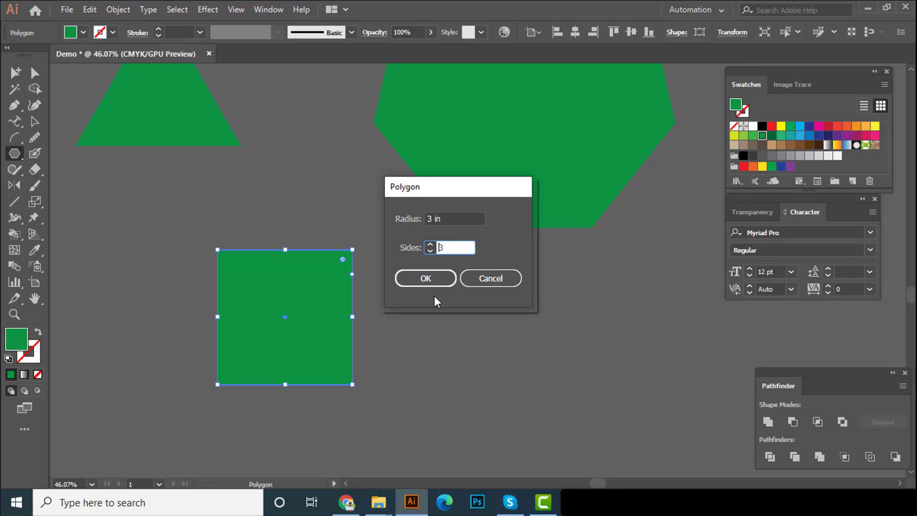
{"action": "left_click", "coordinate": [430, 281]}
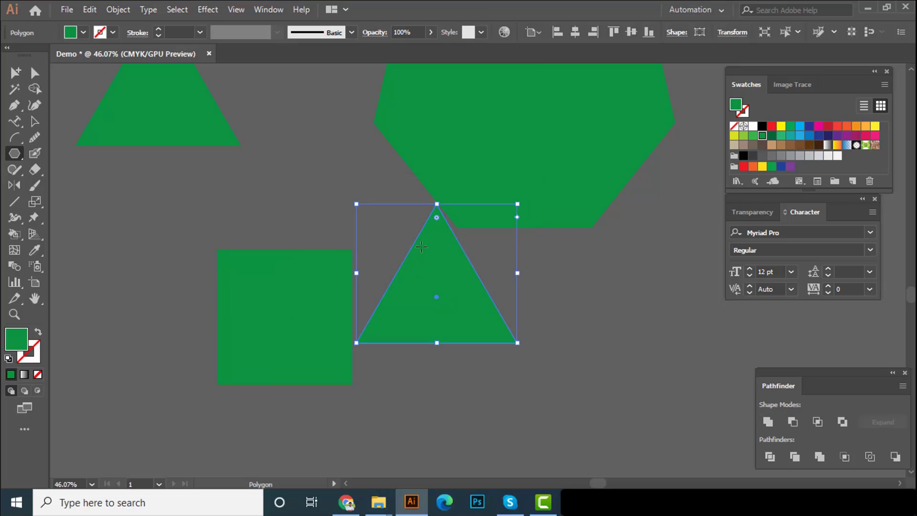
Move the new triangle level with the square so that it clears the seven-sided polygon
{"action": "left_click", "coordinate": [33, 120]}
{"action": "key", "text": "space"}
{"action": "left_click_drag", "start_coordinate": [449, 297], "coordinate": [328, 382]}
{"action": "scroll", "coordinate": [467, 344], "scroll_direction": "down", "scroll_amount": 5}
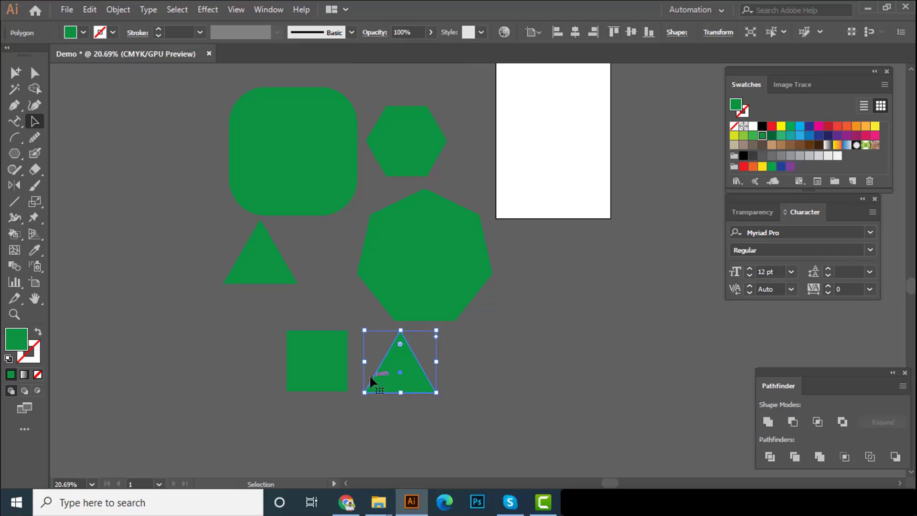
Select all the green shapes beside the artboard and delete them
{"action": "left_click", "coordinate": [344, 375]}
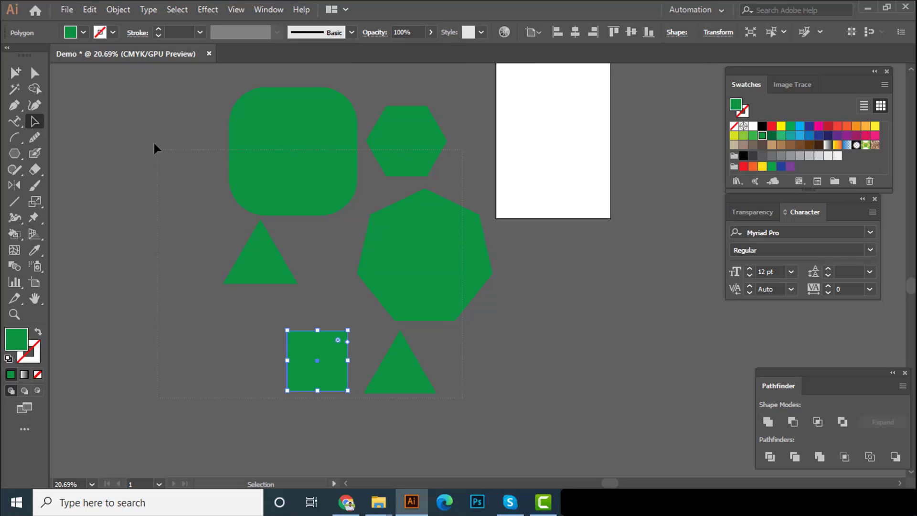
{"action": "left_click_drag", "start_coordinate": [154, 143], "coordinate": [146, 147]}
{"action": "key", "text": "Delete"}
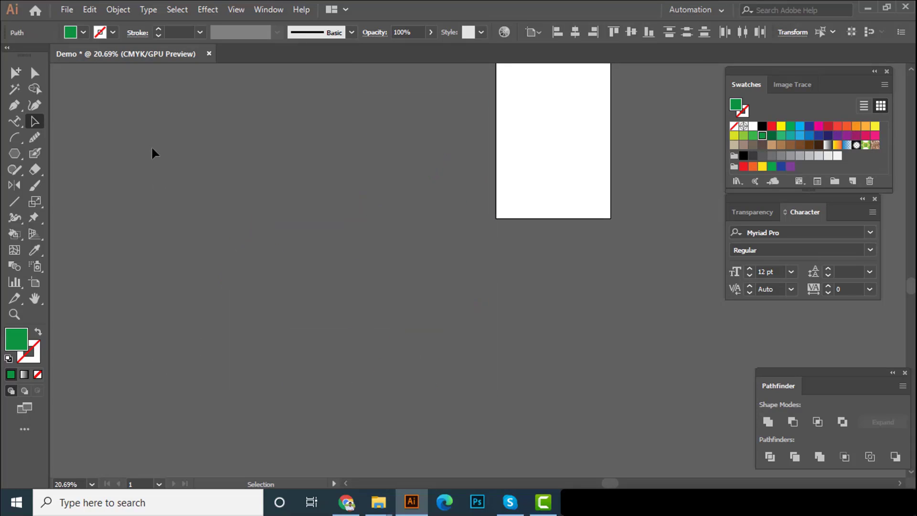
Draw a large green five-pointed star and a smaller tilted one beside it with the Star tool, and fill the smaller star yellow
{"action": "left_click_drag", "start_coordinate": [14, 160], "coordinate": [53, 204]}
{"action": "left_click_drag", "start_coordinate": [240, 261], "coordinate": [274, 319]}
{"action": "left_click_drag", "start_coordinate": [364, 242], "coordinate": [372, 296]}
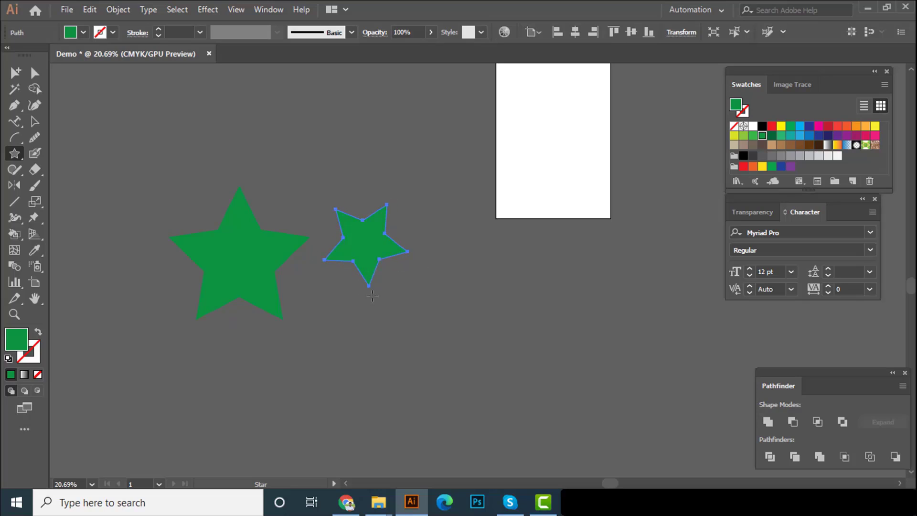
{"action": "left_click", "coordinate": [781, 126]}
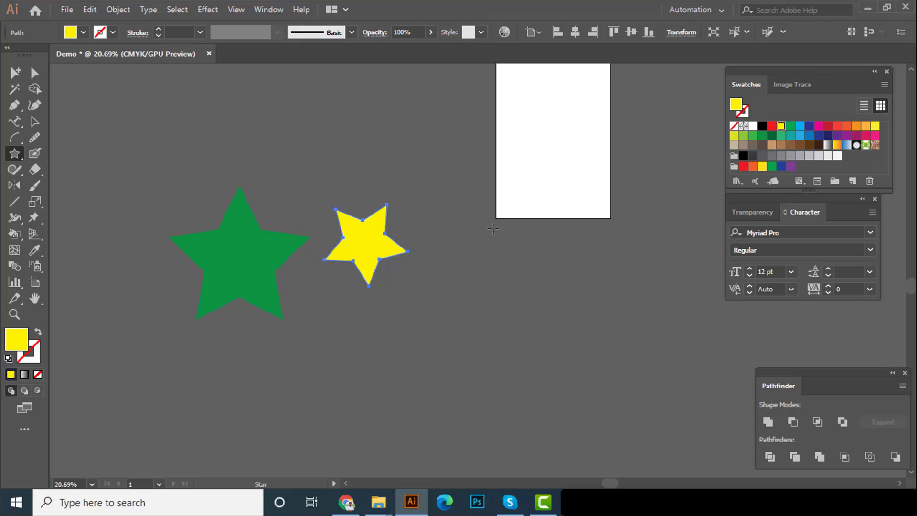
Create a five-point star with Radius 1 and Radius 2 both set to 3 in below the yellow star
{"action": "left_click", "coordinate": [429, 311]}
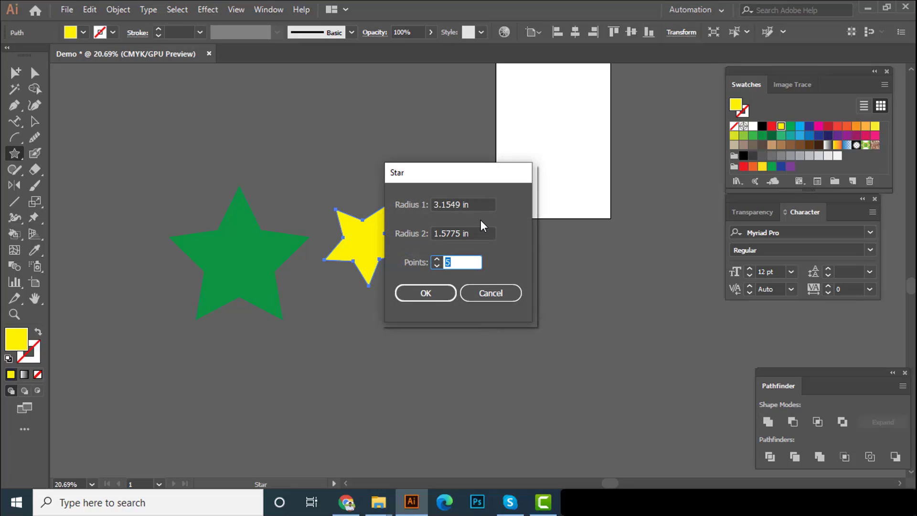
{"action": "left_click", "coordinate": [479, 206]}
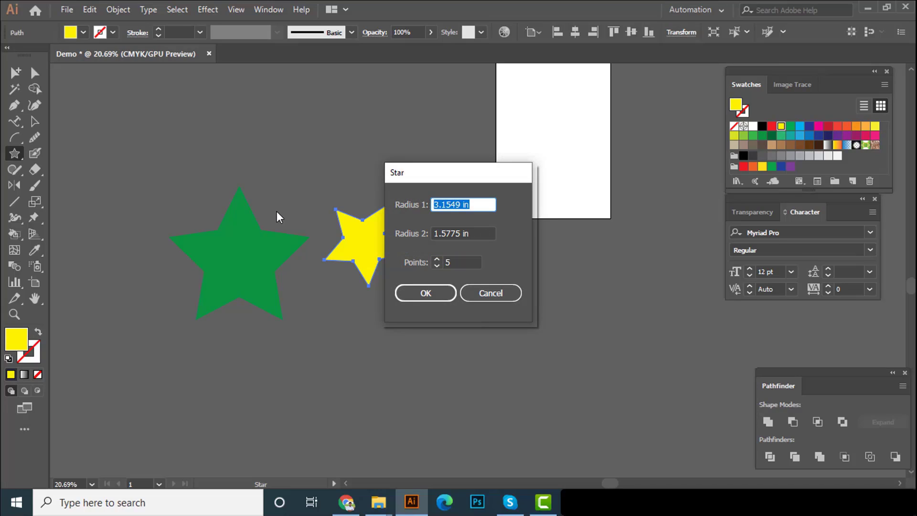
{"action": "type", "text": "1"}
{"action": "key", "text": "Tab"}
{"action": "type", "text": "1"}
{"action": "key", "text": "Return"}
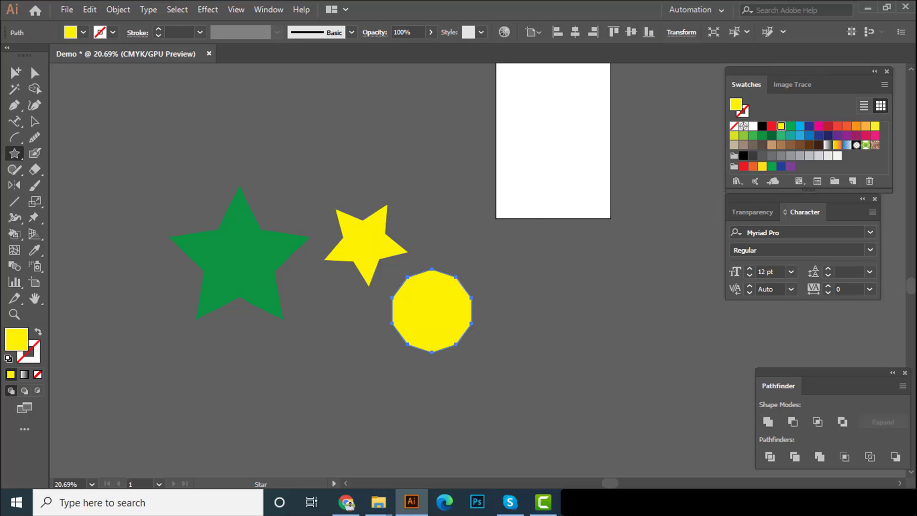
{"action": "scroll", "coordinate": [448, 331], "scroll_direction": "up", "scroll_amount": 5}
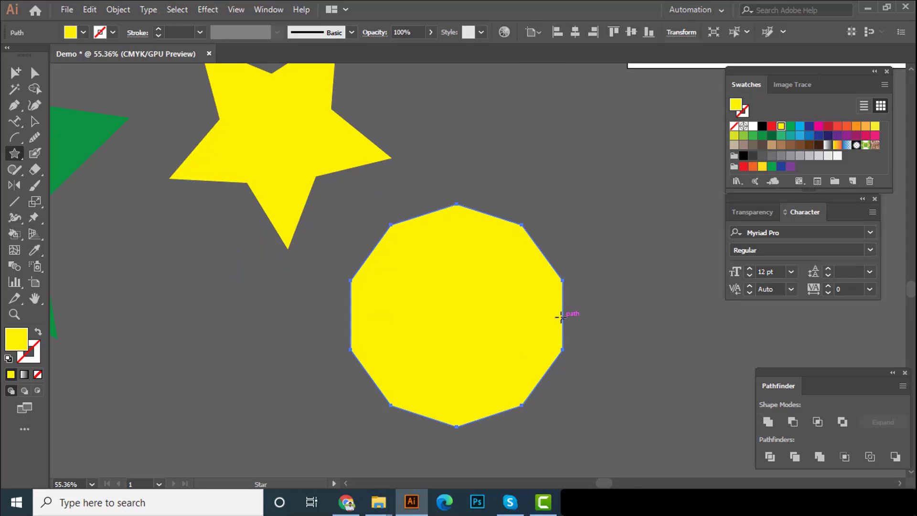
{"action": "left_click", "coordinate": [561, 286]}
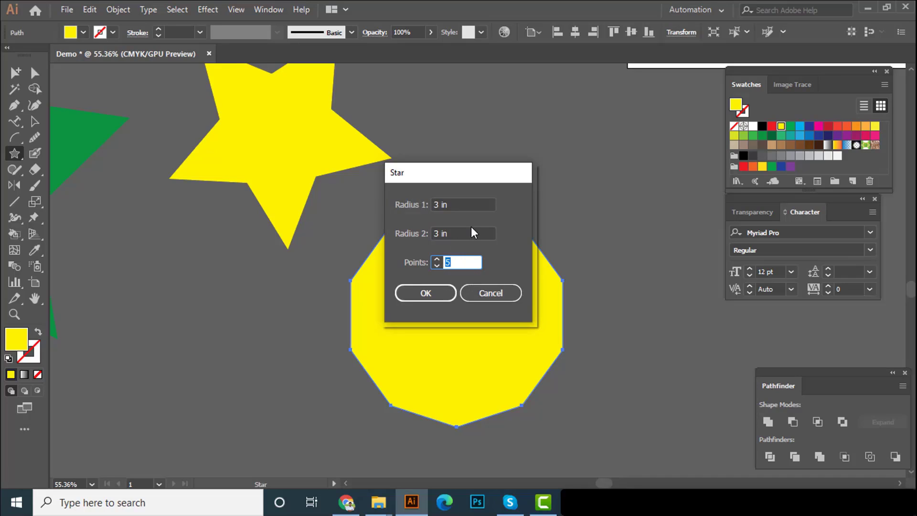
{"action": "left_click", "coordinate": [504, 293]}
{"action": "scroll", "coordinate": [444, 314], "scroll_direction": "down", "scroll_amount": 3}
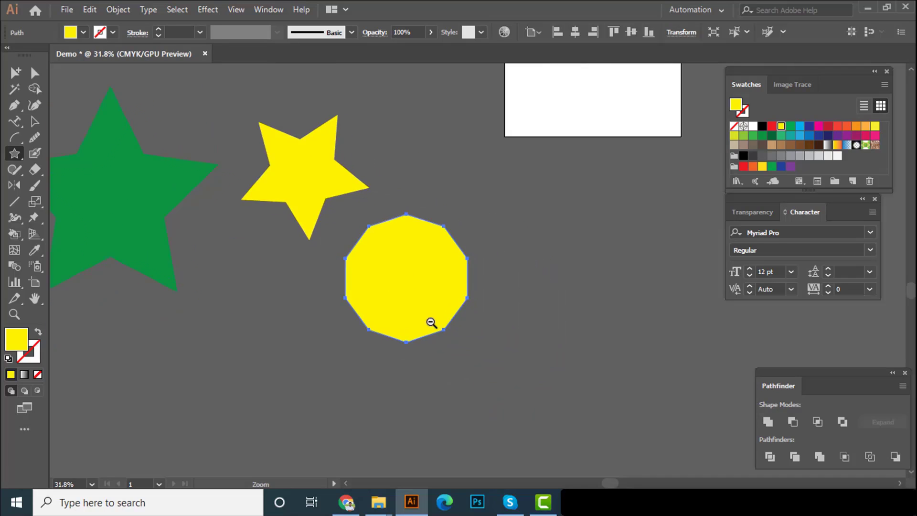
Draw a large yellow five-pointed star below the artboard with the Star tool and delete it
{"action": "left_click_drag", "start_coordinate": [430, 322], "coordinate": [397, 322]}
{"action": "left_click_drag", "start_coordinate": [622, 379], "coordinate": [539, 353]}
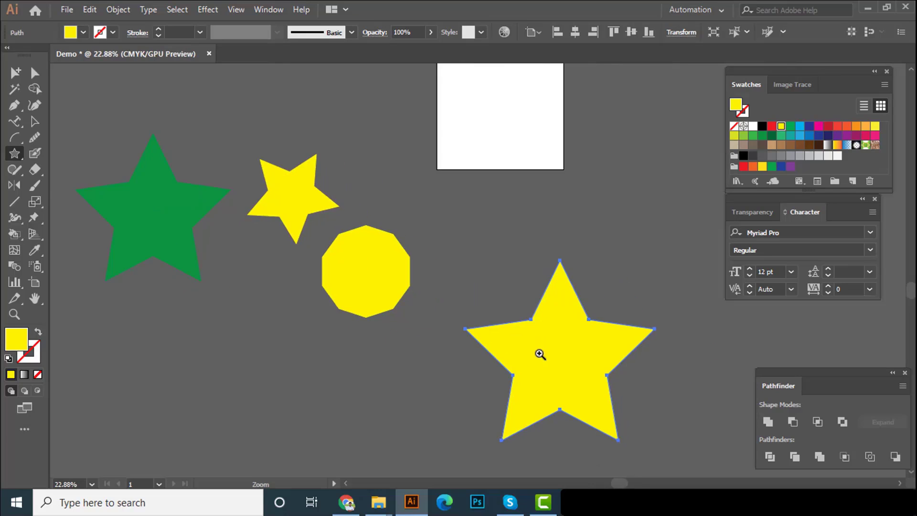
{"action": "scroll", "coordinate": [540, 353], "scroll_direction": "down", "scroll_amount": 1}
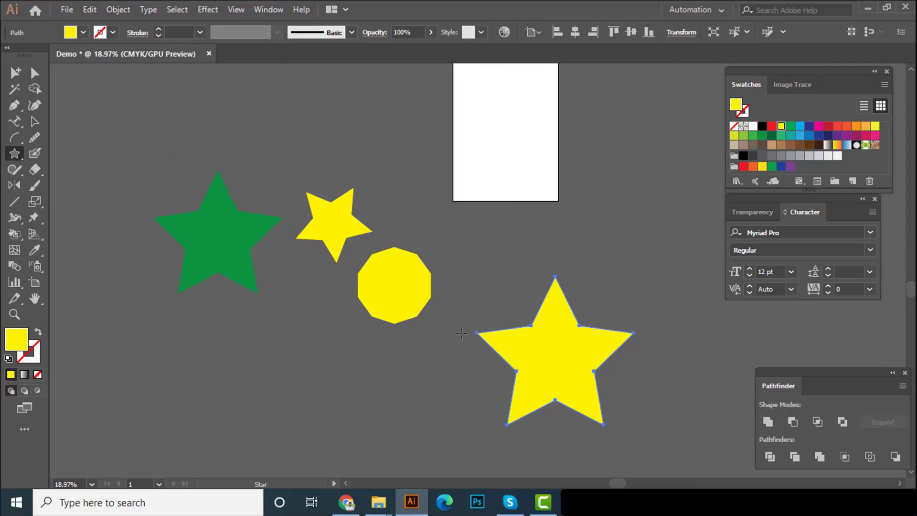
{"action": "left_click", "coordinate": [361, 244], "text": "ctrl"}
{"action": "left_click_drag", "start_coordinate": [370, 253], "coordinate": [343, 254]}
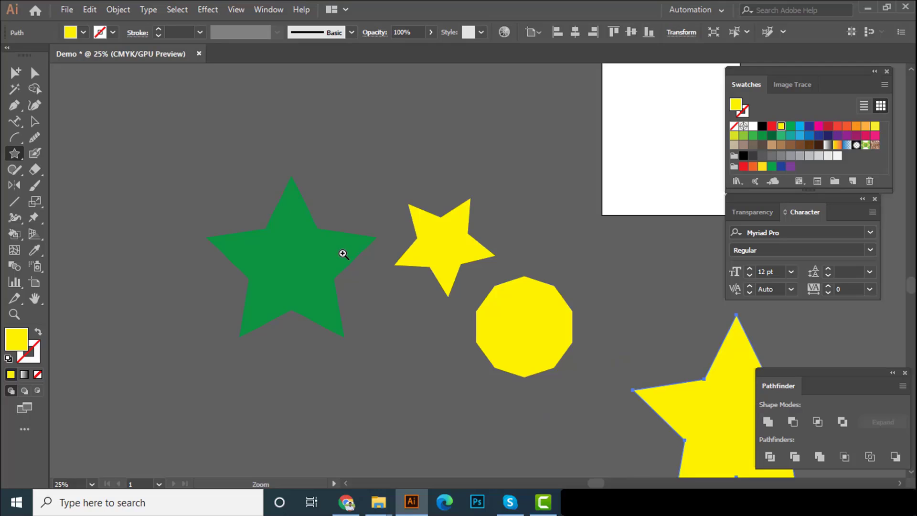
{"action": "left_click_drag", "start_coordinate": [460, 338], "coordinate": [384, 359]}
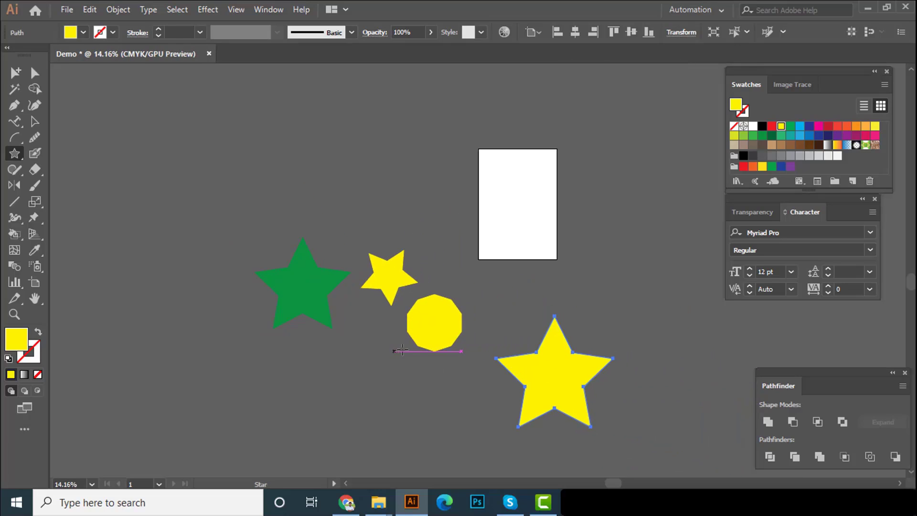
{"action": "key", "text": "Delete"}
{"action": "key", "text": "a"}
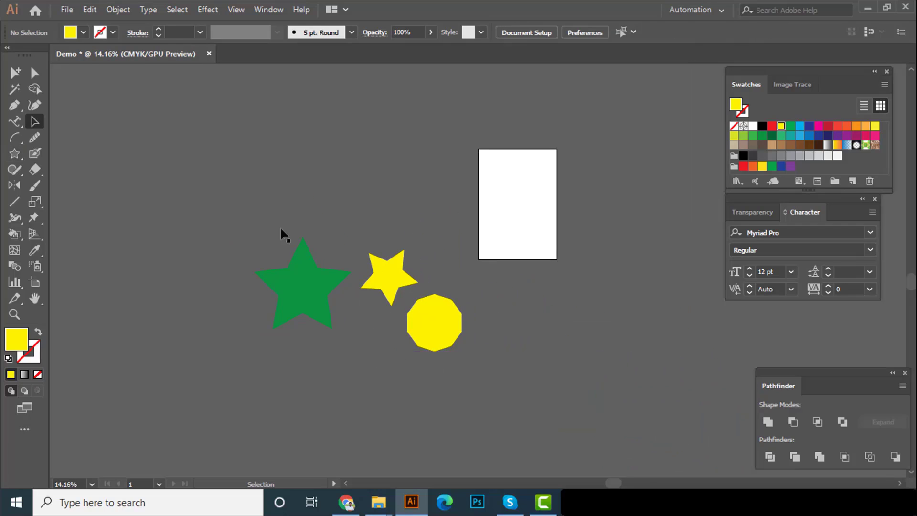
Draw a yellow starburst above and to the left of the green star with the Star tool, adding points while drawing, and deselect it
{"action": "left_click_drag", "start_coordinate": [14, 153], "coordinate": [72, 200]}
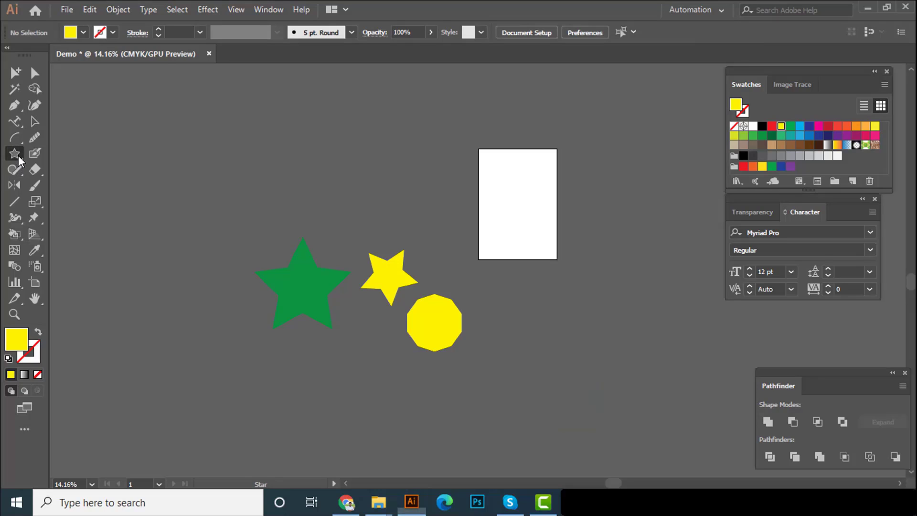
{"action": "left_click_drag", "start_coordinate": [149, 219], "coordinate": [192, 284]}
{"action": "key", "text": "Up"}
{"action": "key", "text": "Up"}
{"action": "key", "text": "Up"}
{"action": "key", "text": "Up"}
{"action": "key", "text": "Up"}
{"action": "key", "text": "Up"}
{"action": "key", "text": "Up"}
{"action": "key", "text": "Up"}
{"action": "key", "text": "Up"}
{"action": "key", "text": "Up"}
{"action": "key", "text": "Up"}
{"action": "key", "text": "Up"}
{"action": "key", "text": "Up"}
{"action": "key", "text": "Up"}
{"action": "key", "text": "Up"}
{"action": "key", "text": "Up"}
{"action": "key", "text": "Up"}
{"action": "key", "text": "Up"}
{"action": "key", "text": "Up"}
{"action": "key", "text": "v"}
{"action": "key", "text": "ctrl+shift+a"}
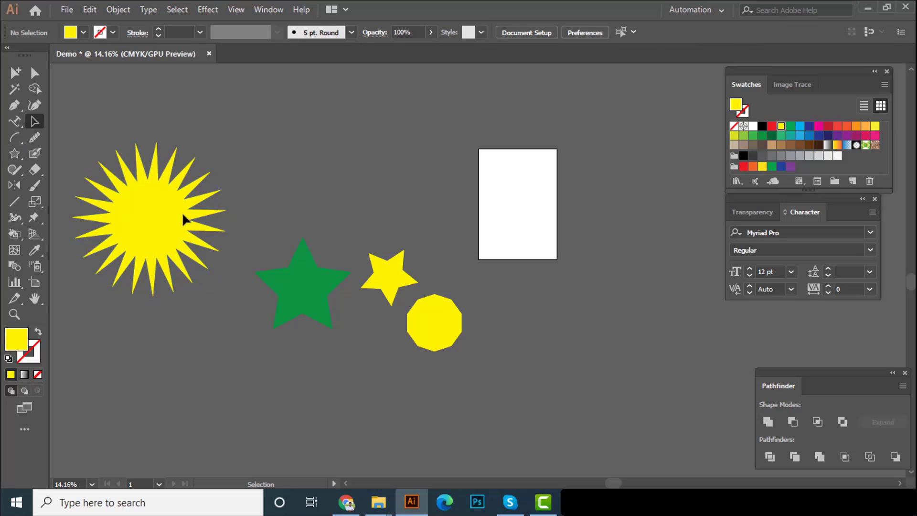
Move the yellow starburst slightly up and farther left of the green star, and deselect it
{"action": "left_click_drag", "start_coordinate": [183, 213], "coordinate": [309, 213]}
{"action": "left_click_drag", "start_coordinate": [392, 231], "coordinate": [249, 276]}
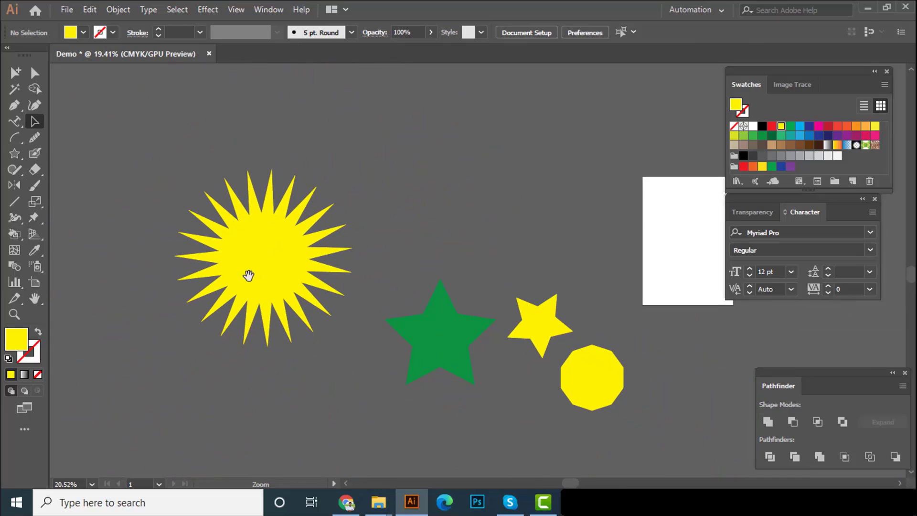
{"action": "left_click", "coordinate": [280, 268]}
{"action": "left_click_drag", "start_coordinate": [271, 234], "coordinate": [237, 220]}
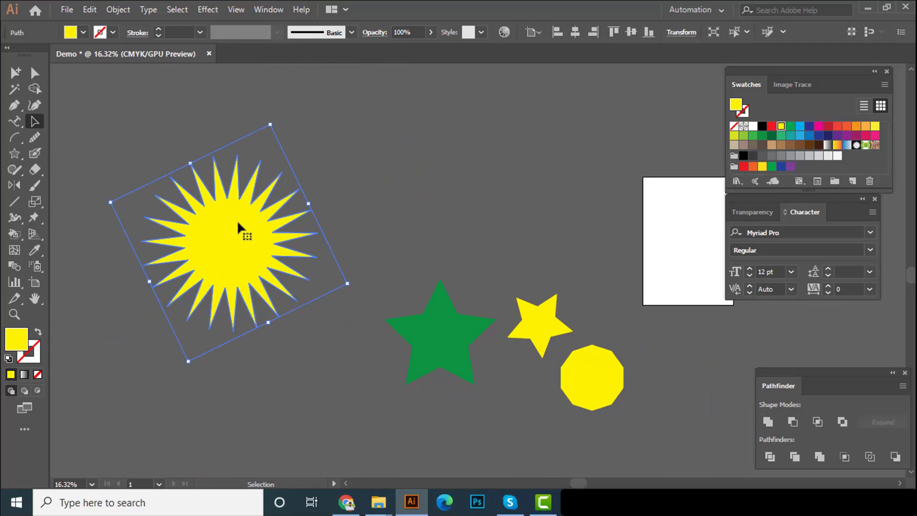
{"action": "left_click", "coordinate": [360, 187]}
Draw a large yellow circle above the green star with the Ellipse tool
{"action": "left_click", "coordinate": [19, 155]}
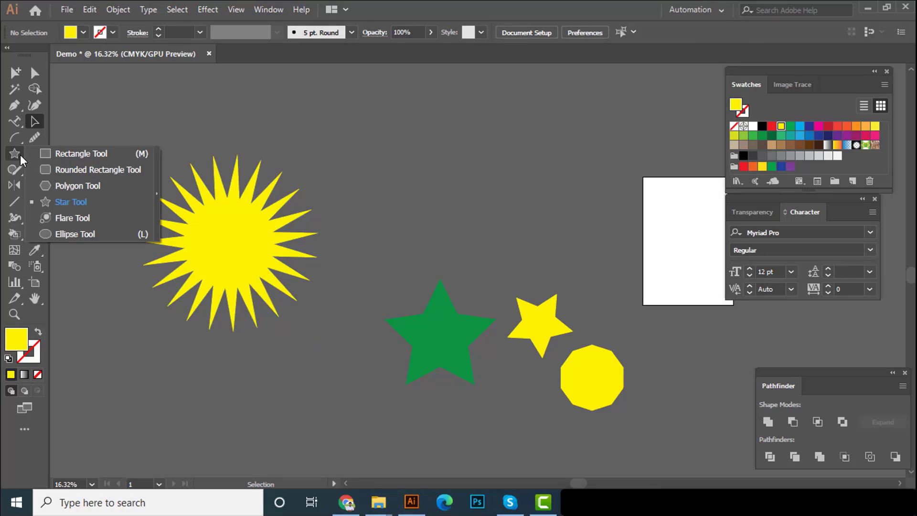
{"action": "left_click", "coordinate": [84, 234]}
{"action": "scroll", "coordinate": [339, 277], "scroll_direction": "up", "scroll_amount": 2}
{"action": "scroll", "coordinate": [339, 277], "scroll_direction": "right", "scroll_amount": 2}
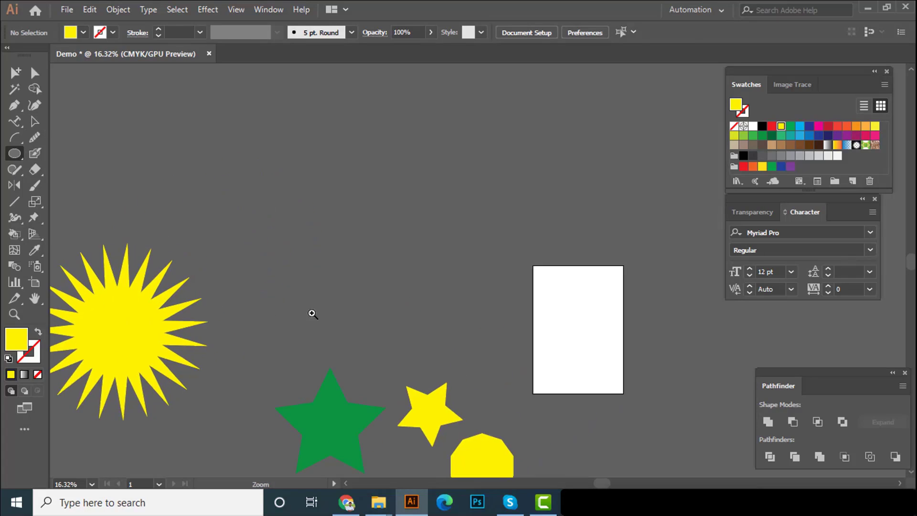
{"action": "scroll", "coordinate": [310, 310], "scroll_direction": "down", "scroll_amount": 1}
{"action": "left_click_drag", "start_coordinate": [262, 187], "coordinate": [345, 271]}
Draw two flat horizontal ellipses and one narrow vertical ellipse in yellow above the artboard
{"action": "mouse_move", "coordinate": [402, 147]}
{"action": "left_mouse_down"}
{"action": "mouse_move", "coordinate": [449, 172]}
{"action": "mouse_move", "coordinate": [455, 166]}
{"action": "left_mouse_up"}
{"action": "left_click_drag", "start_coordinate": [530, 146], "coordinate": [540, 194]}
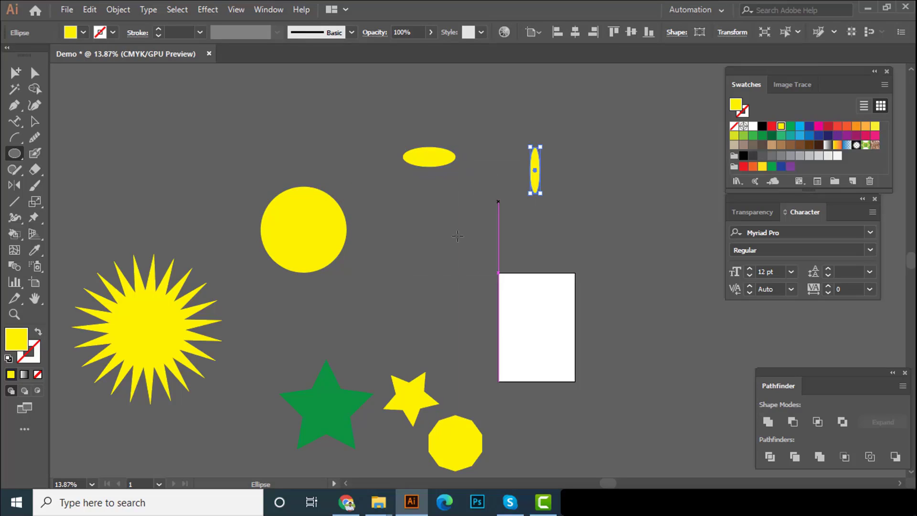
{"action": "left_click_drag", "start_coordinate": [423, 223], "coordinate": [471, 239]}
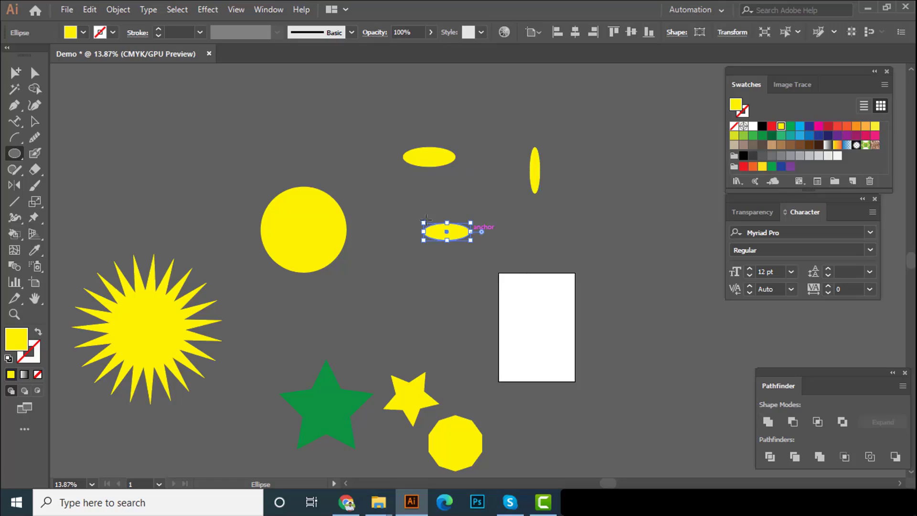
Draw three more yellow circles with the Ellipse tool: two above the first circle and one above the starburst
{"action": "left_click_drag", "start_coordinate": [389, 251], "coordinate": [407, 289]}
{"action": "mouse_move", "coordinate": [265, 140]}
{"action": "left_mouse_down"}
{"action": "mouse_move", "coordinate": [344, 215]}
{"action": "mouse_move", "coordinate": [346, 245]}
{"action": "left_mouse_up"}
{"action": "left_click_drag", "start_coordinate": [293, 117], "coordinate": [364, 210]}
{"action": "left_click_drag", "start_coordinate": [279, 213], "coordinate": [418, 200]}
{"action": "left_click_drag", "start_coordinate": [418, 199], "coordinate": [353, 191]}
{"action": "left_click_drag", "start_coordinate": [353, 191], "coordinate": [363, 182]}
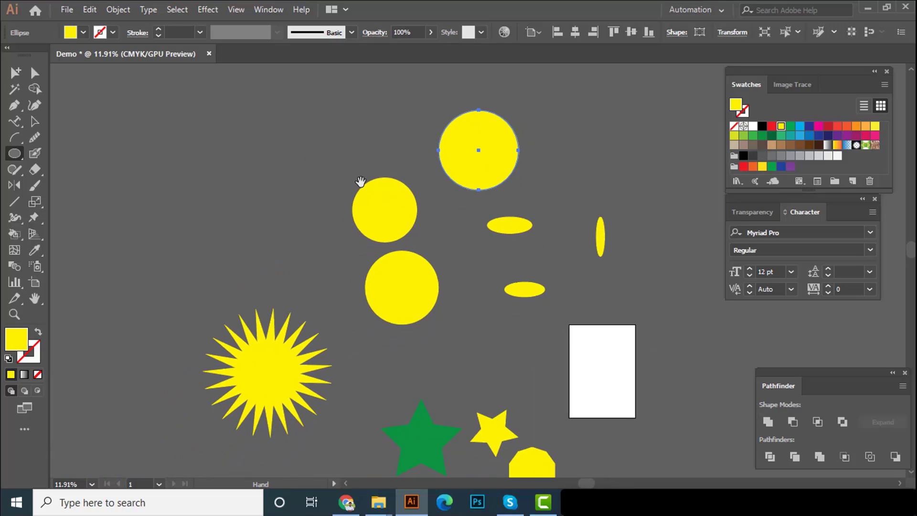
{"action": "left_click_drag", "start_coordinate": [143, 160], "coordinate": [215, 233]}
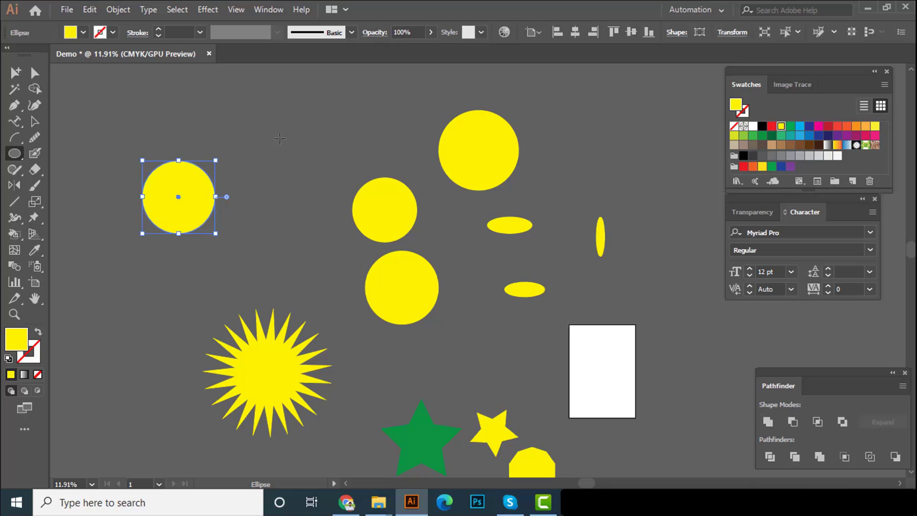
Create a yellow circle 5 in wide and 5 in high with the Ellipse tool, between the upper circles
{"action": "left_click", "coordinate": [279, 138]}
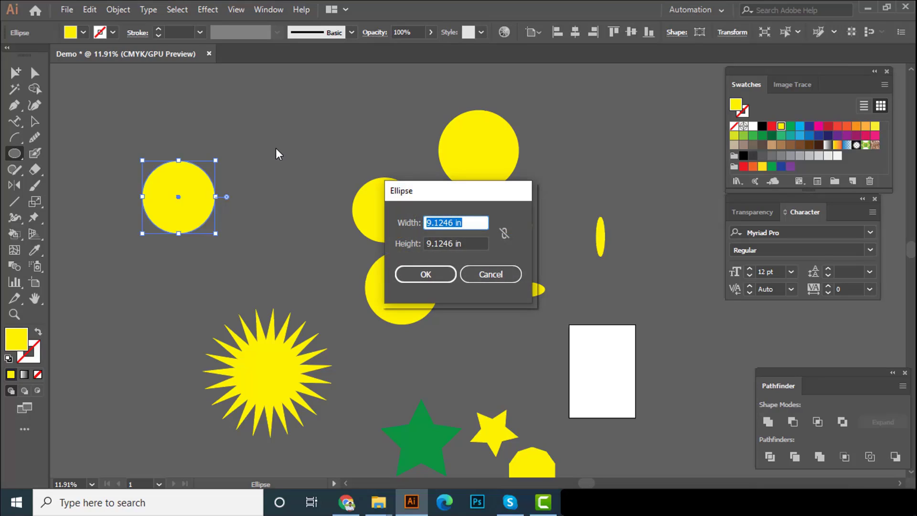
{"action": "type", "text": "5"}
{"action": "key", "text": "Tab"}
{"action": "type", "text": "5"}
{"action": "key", "text": "Return"}
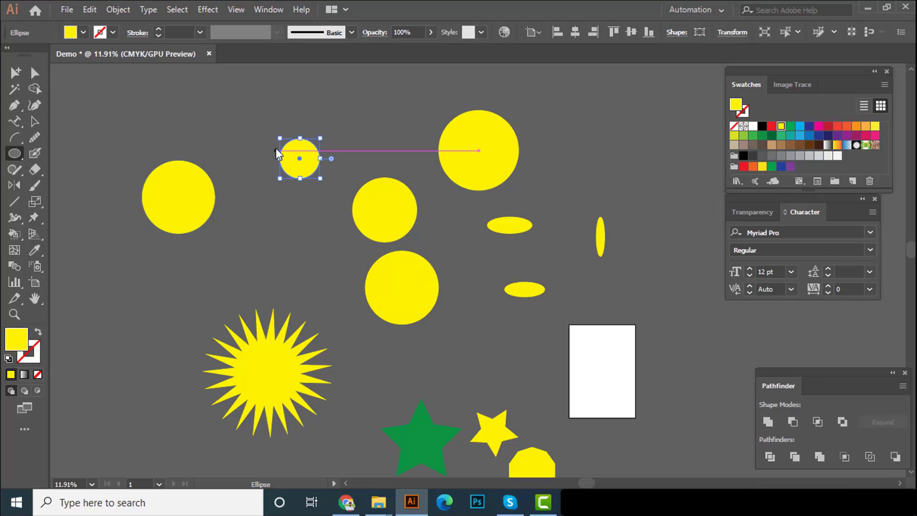
{"action": "key", "text": "v"}
{"action": "left_click_drag", "start_coordinate": [303, 174], "coordinate": [492, 193]}
{"action": "left_click_drag", "start_coordinate": [357, 163], "coordinate": [455, 240]}
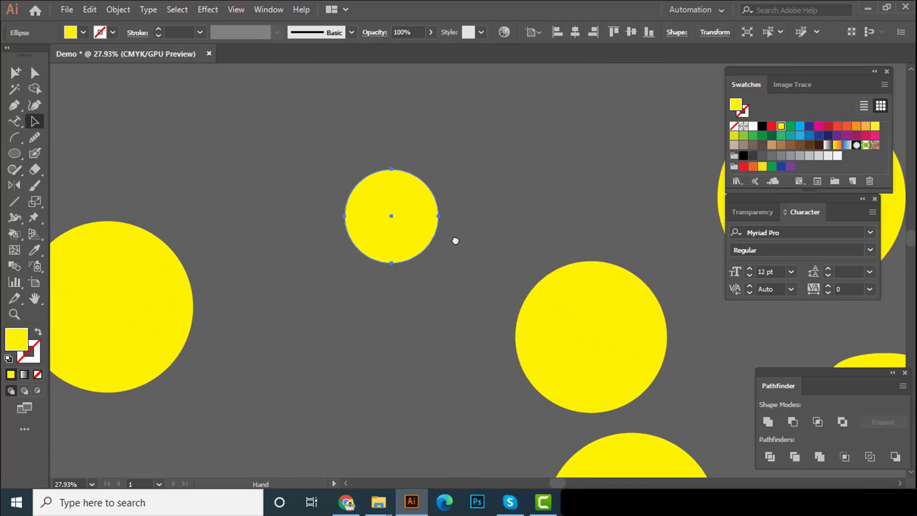
{"action": "left_click_drag", "start_coordinate": [378, 218], "coordinate": [483, 235]}
{"action": "left_click_drag", "start_coordinate": [424, 245], "coordinate": [361, 227]}
{"action": "left_click_drag", "start_coordinate": [481, 224], "coordinate": [203, 219]}
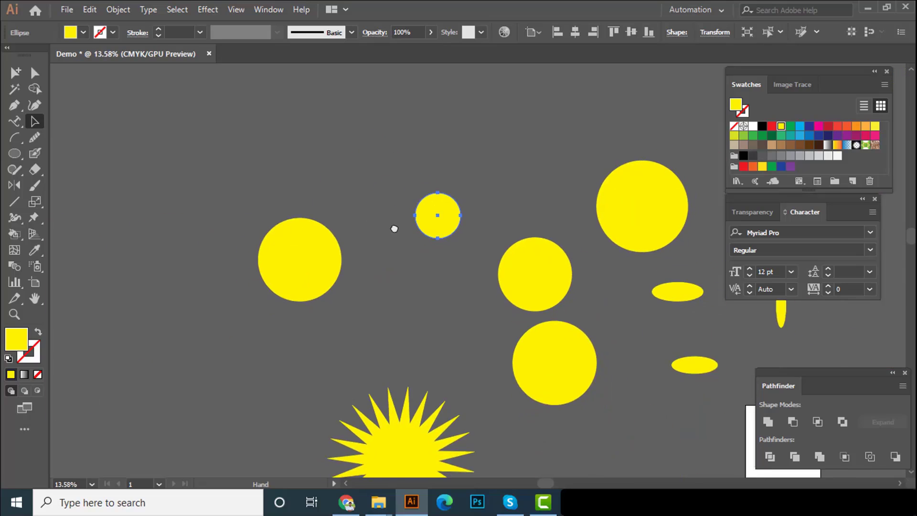
{"action": "left_click_drag", "start_coordinate": [395, 227], "coordinate": [274, 155]}
{"action": "left_click_drag", "start_coordinate": [417, 203], "coordinate": [215, 211]}
{"action": "left_click_drag", "start_coordinate": [333, 226], "coordinate": [252, 229]}
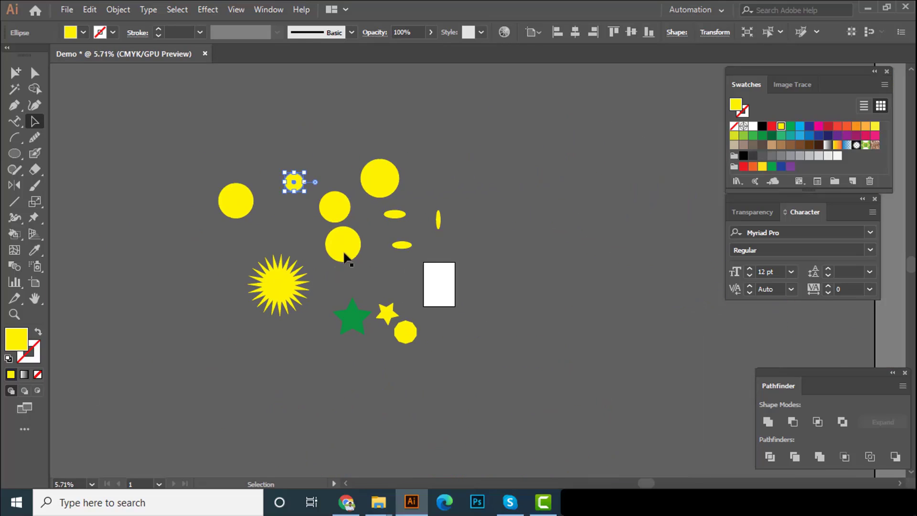
{"action": "left_click_drag", "start_coordinate": [343, 216], "coordinate": [403, 217]}
{"action": "left_click_drag", "start_coordinate": [336, 211], "coordinate": [379, 229]}
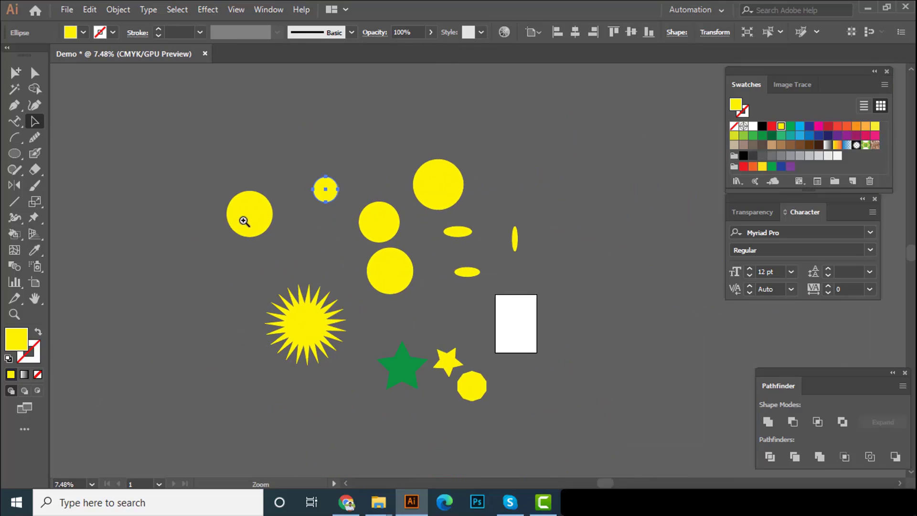
{"action": "left_click_drag", "start_coordinate": [244, 221], "coordinate": [268, 224]}
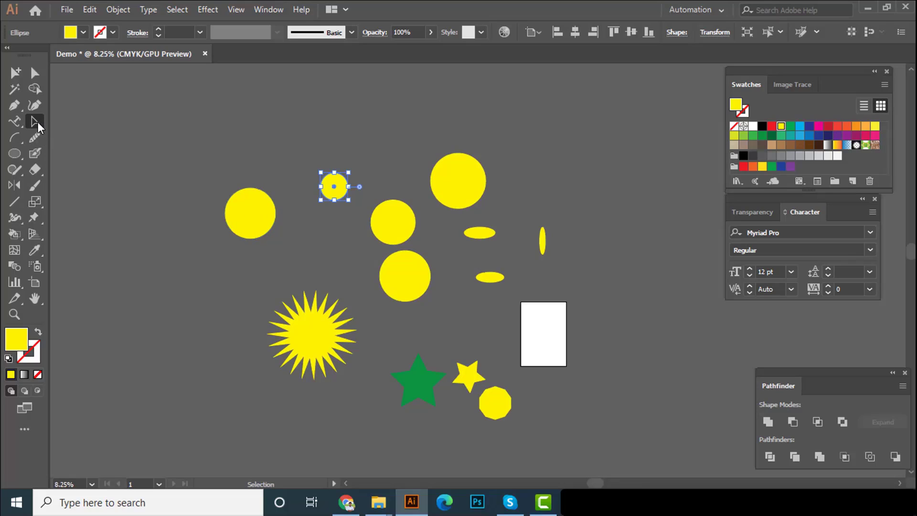
Spread the shapes apart by repositioning the starburst, three of the yellow circles, the green star and the small yellow star
{"action": "left_click", "coordinate": [154, 159]}
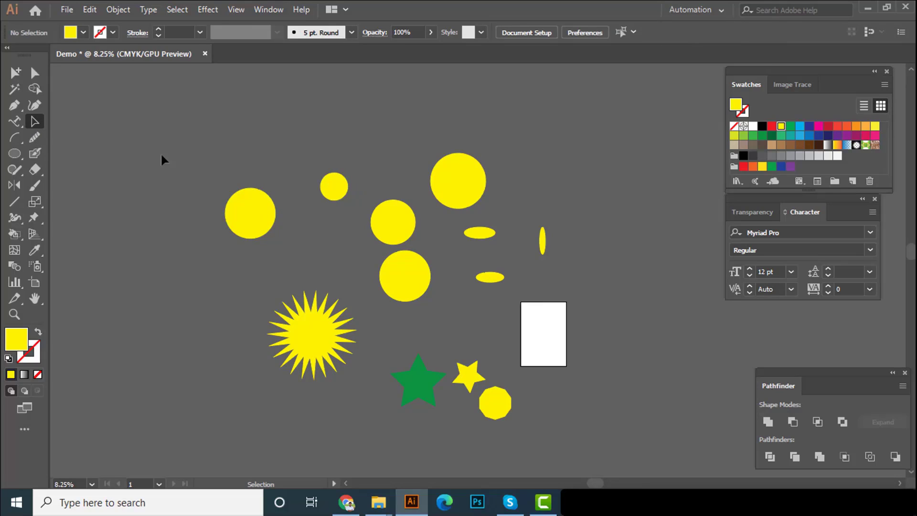
{"action": "left_click_drag", "start_coordinate": [300, 329], "coordinate": [189, 328]}
{"action": "left_click_drag", "start_coordinate": [239, 196], "coordinate": [220, 146]}
{"action": "left_click_drag", "start_coordinate": [410, 276], "coordinate": [329, 313]}
{"action": "left_click_drag", "start_coordinate": [392, 242], "coordinate": [418, 292]}
{"action": "left_click_drag", "start_coordinate": [411, 391], "coordinate": [313, 418]}
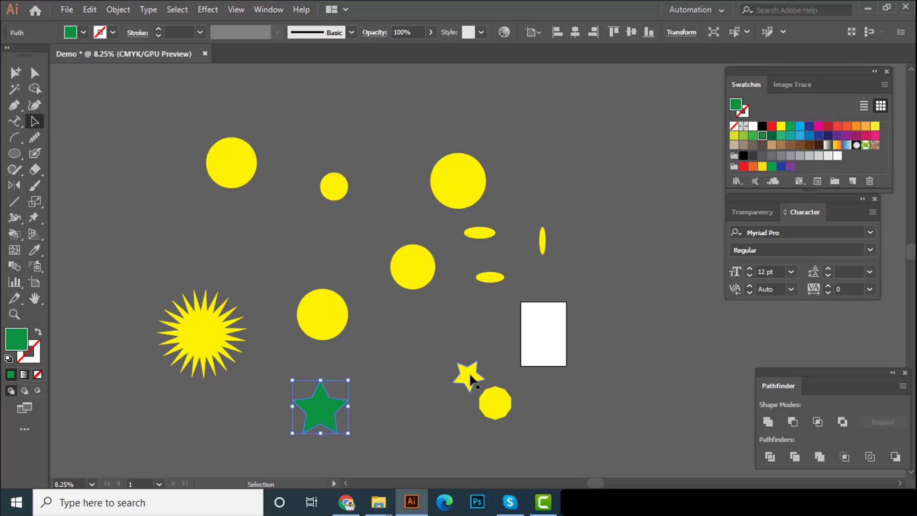
{"action": "left_click_drag", "start_coordinate": [469, 375], "coordinate": [454, 339]}
Resize the starburst by squeezing it narrow and stretching it back to about 15.5 in wide and 16.5 in high
{"action": "left_click", "coordinate": [222, 325]}
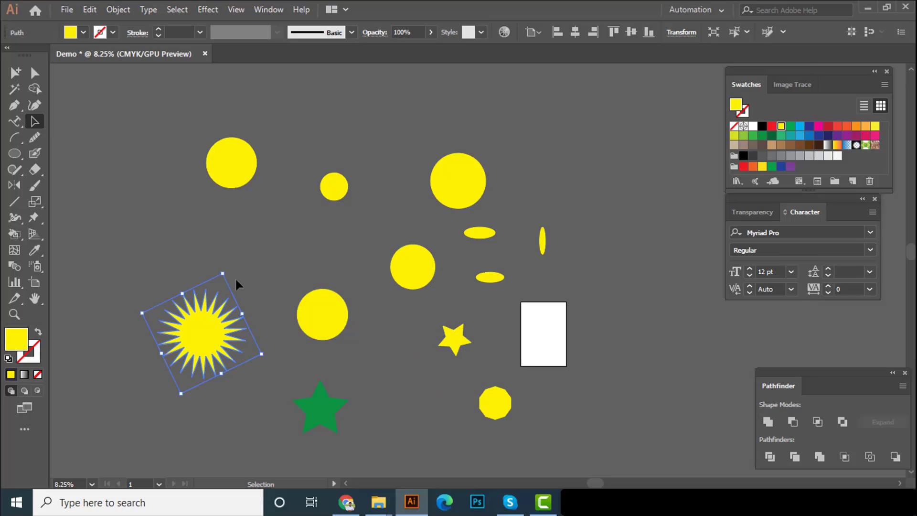
{"action": "left_click_drag", "start_coordinate": [226, 273], "coordinate": [229, 253]}
{"action": "left_click_drag", "start_coordinate": [277, 349], "coordinate": [223, 360]}
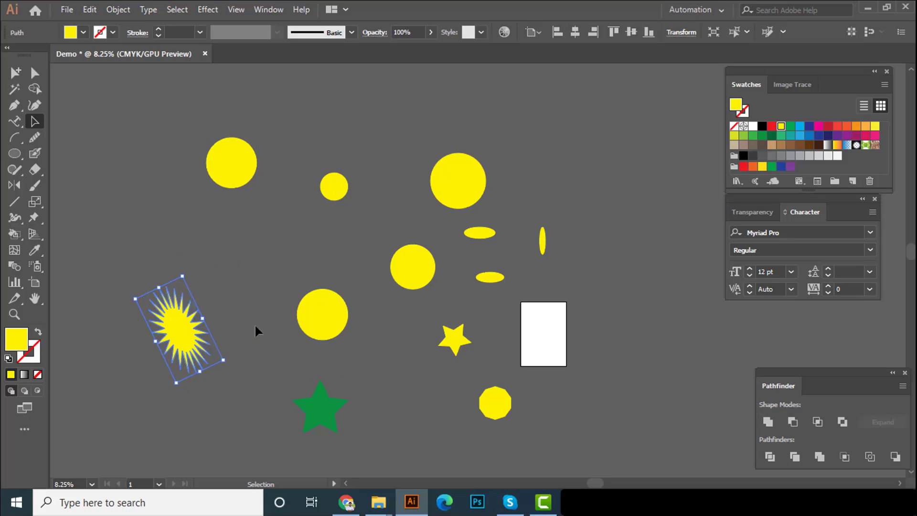
{"action": "left_click", "coordinate": [254, 325]}
{"action": "left_click", "coordinate": [170, 331]}
{"action": "mouse_move", "coordinate": [226, 322]}
{"action": "left_mouse_down"}
{"action": "mouse_move", "coordinate": [231, 328]}
{"action": "mouse_move", "coordinate": [229, 306]}
{"action": "left_mouse_up"}
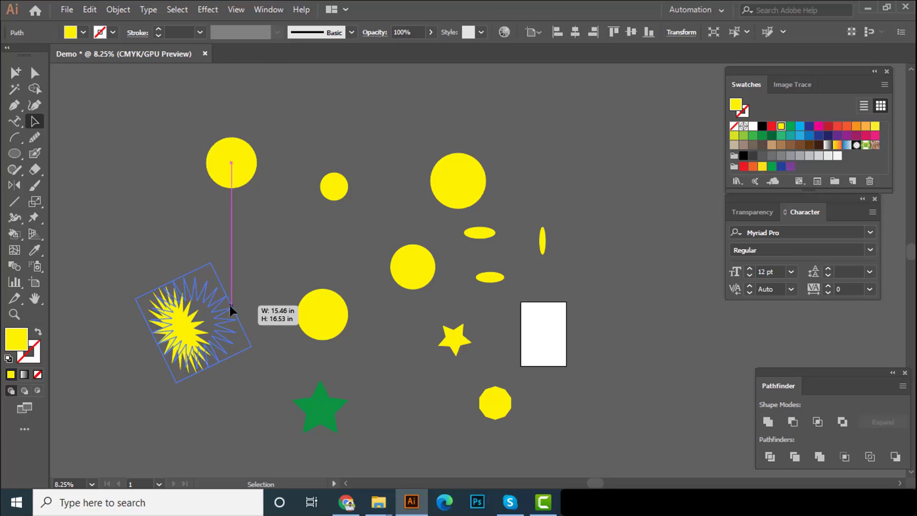
{"action": "left_click", "coordinate": [351, 305]}
Select all shapes, move them together up and to the left relative to the artboard, and deselect them
{"action": "scroll", "coordinate": [619, 457], "scroll_direction": "left", "scroll_amount": 4}
{"action": "key", "text": "ctrl+a"}
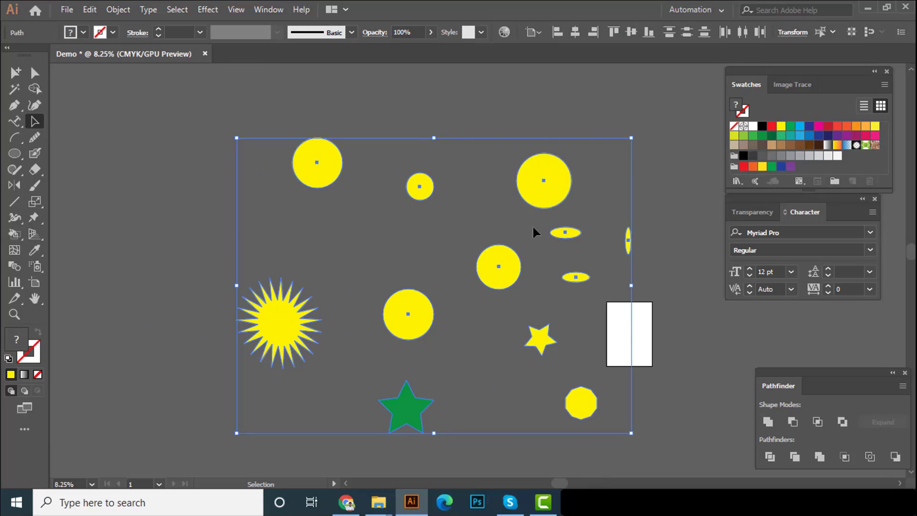
{"action": "left_click_drag", "start_coordinate": [548, 178], "coordinate": [481, 207]}
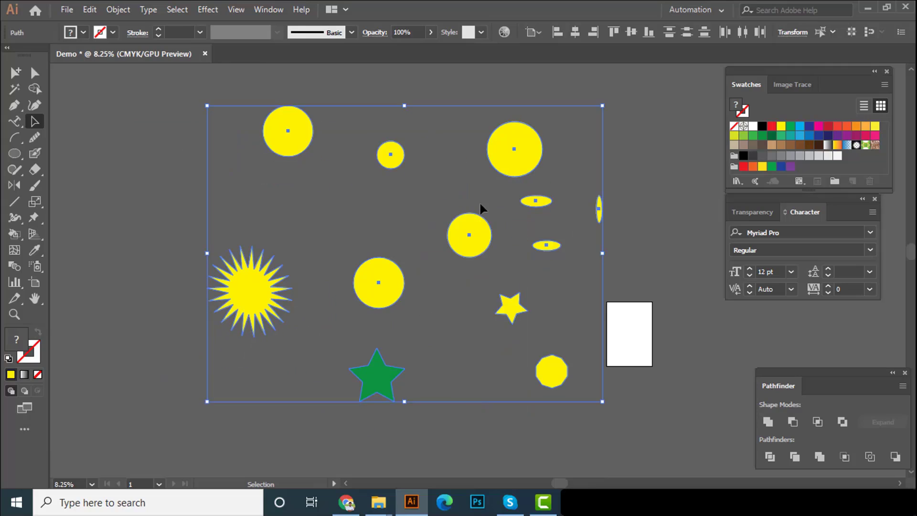
{"action": "left_click", "coordinate": [479, 208]}
{"action": "left_click_drag", "start_coordinate": [620, 424], "coordinate": [94, 144]}
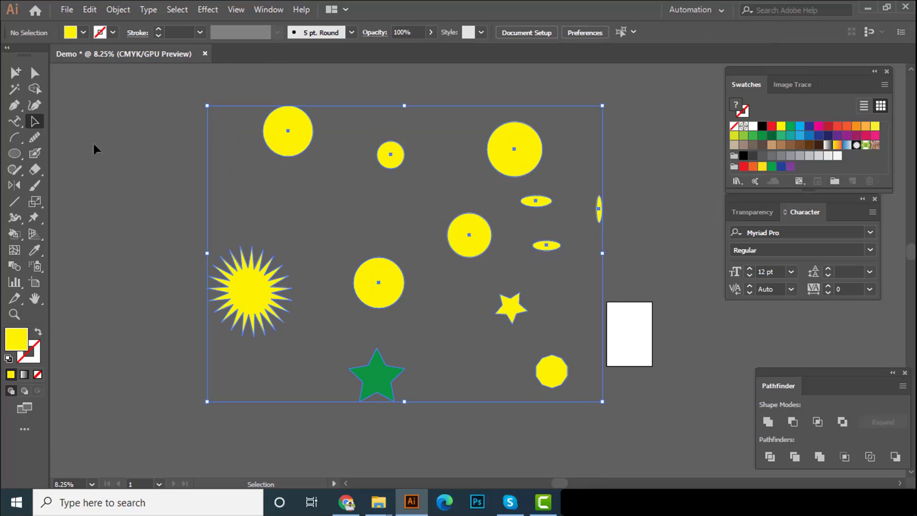
{"action": "left_click", "coordinate": [331, 187]}
Draw a large yellow square just above the starburst with the Rectangle tool
{"action": "key", "text": "space"}
{"action": "left_click_drag", "start_coordinate": [432, 204], "coordinate": [387, 220]}
{"action": "scroll", "coordinate": [399, 199], "scroll_direction": "up", "scroll_amount": 1}
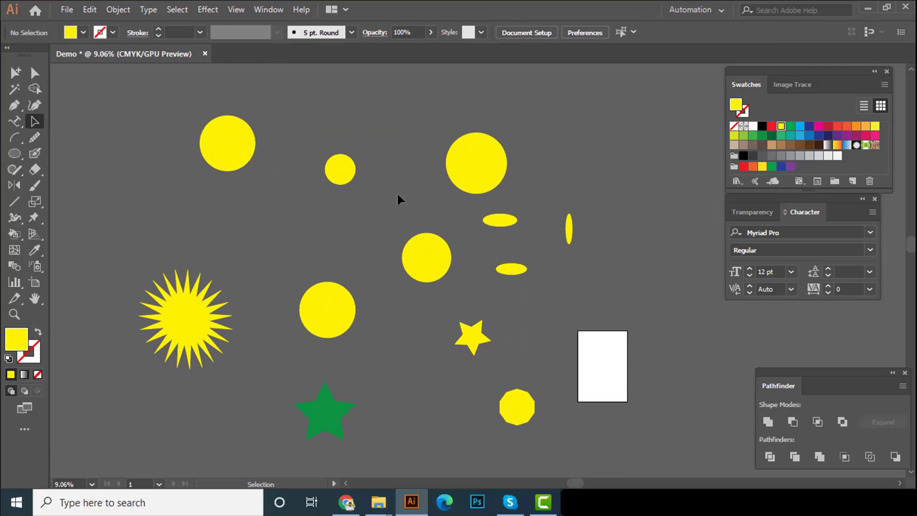
{"action": "left_click_drag", "start_coordinate": [319, 166], "coordinate": [312, 138]}
{"action": "left_click", "coordinate": [18, 152]}
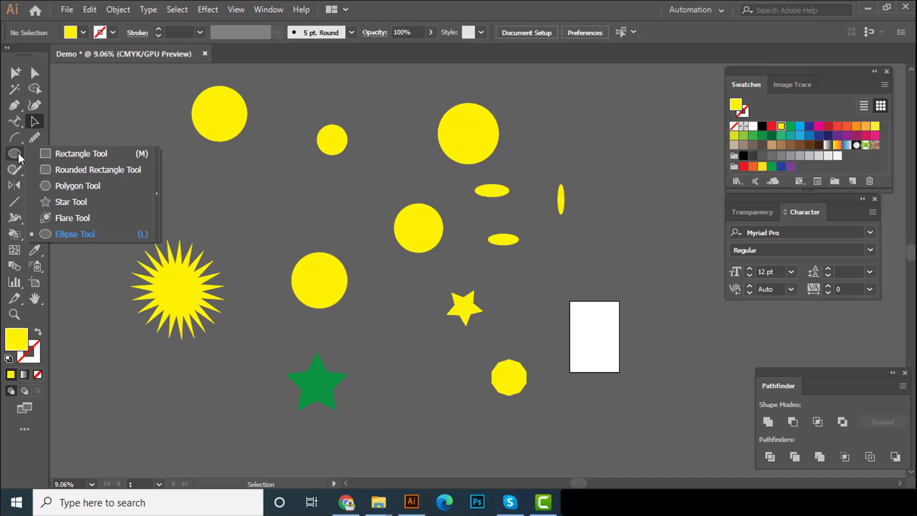
{"action": "left_click", "coordinate": [40, 153]}
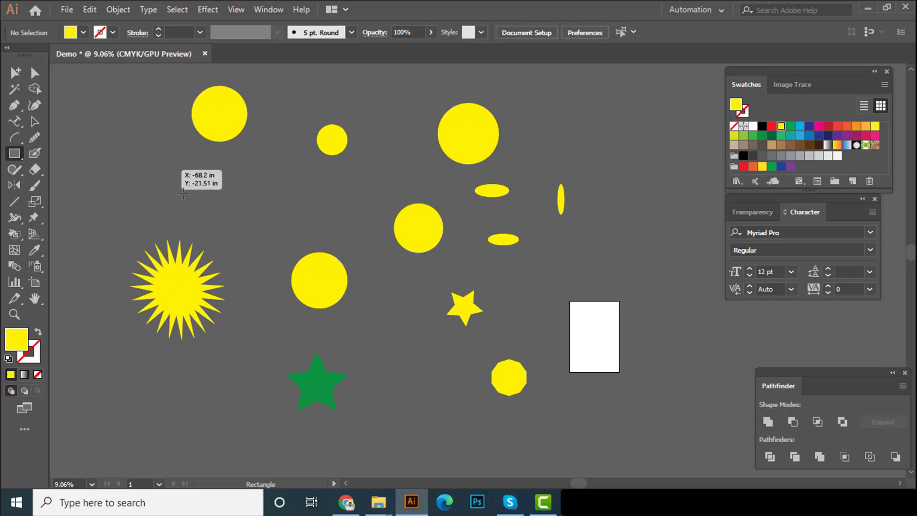
{"action": "left_click_drag", "start_coordinate": [156, 170], "coordinate": [231, 245]}
Move the starburst straight down until it clears the yellow square, and deselect it
{"action": "key", "text": "v"}
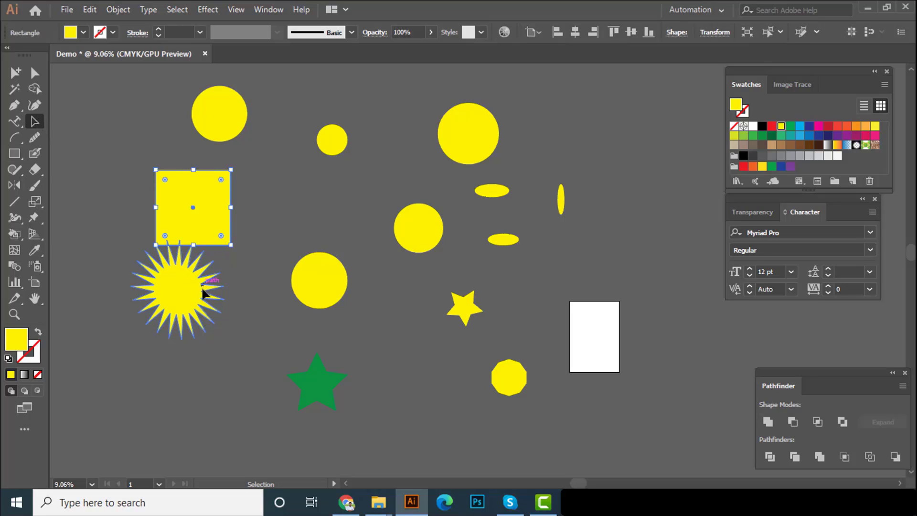
{"action": "left_click_drag", "start_coordinate": [205, 291], "coordinate": [206, 352]}
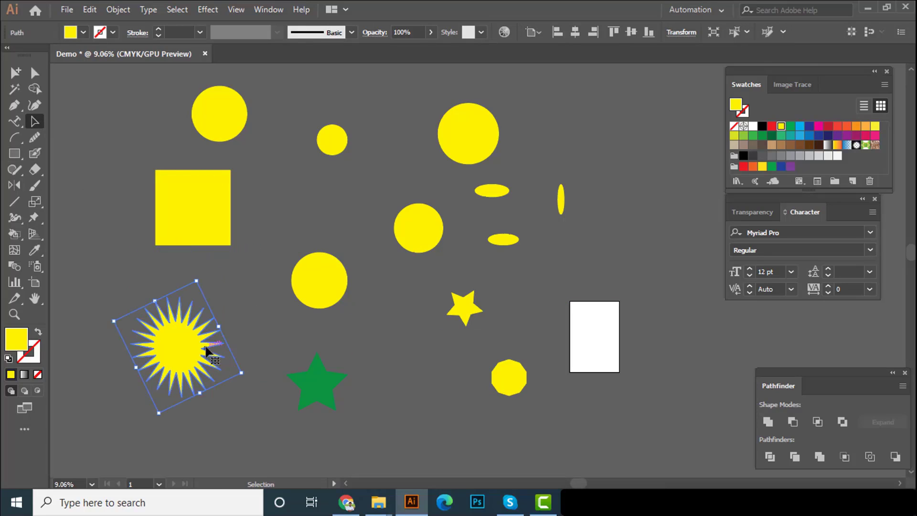
{"action": "left_click", "coordinate": [229, 310]}
Round only the square's upper-right corner to a radius of about 6.56 in with the Direct Selection tool
{"action": "left_click", "coordinate": [190, 206]}
{"action": "scroll", "coordinate": [160, 200], "scroll_direction": "up", "scroll_amount": 3}
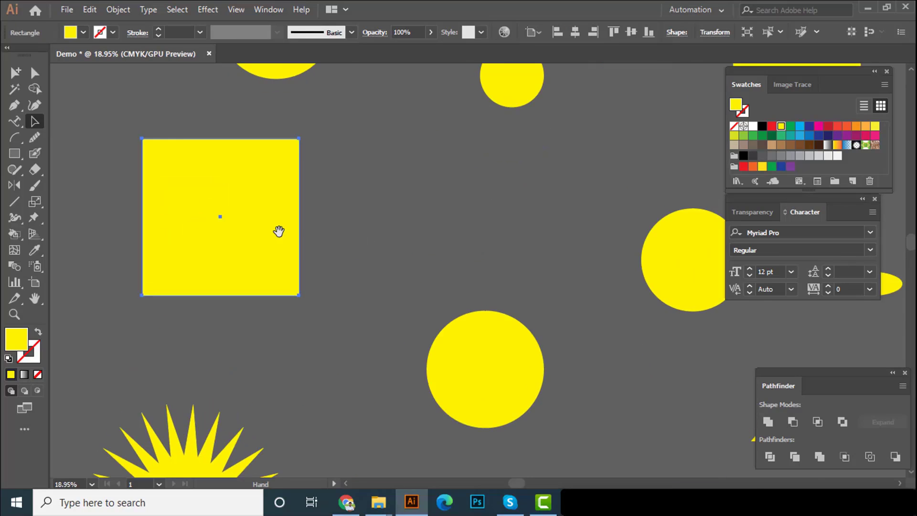
{"action": "left_click_drag", "start_coordinate": [279, 231], "coordinate": [299, 258]}
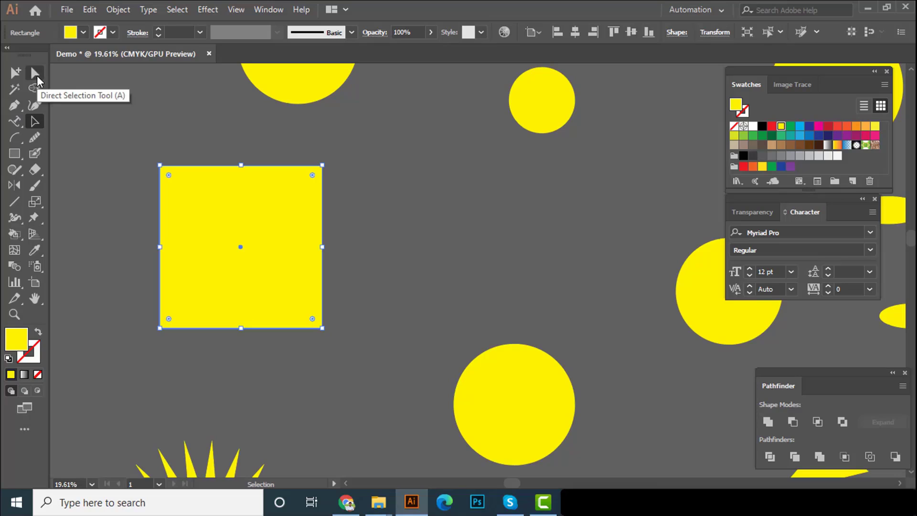
{"action": "left_click", "coordinate": [37, 78]}
{"action": "scroll", "coordinate": [381, 211], "scroll_direction": "up", "scroll_amount": 3}
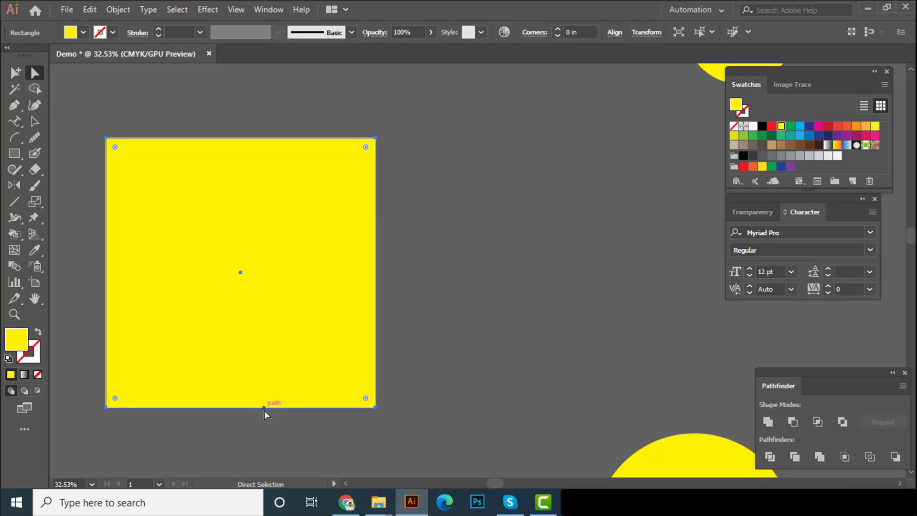
{"action": "left_click", "coordinate": [375, 138]}
{"action": "left_click_drag", "start_coordinate": [366, 149], "coordinate": [225, 279]}
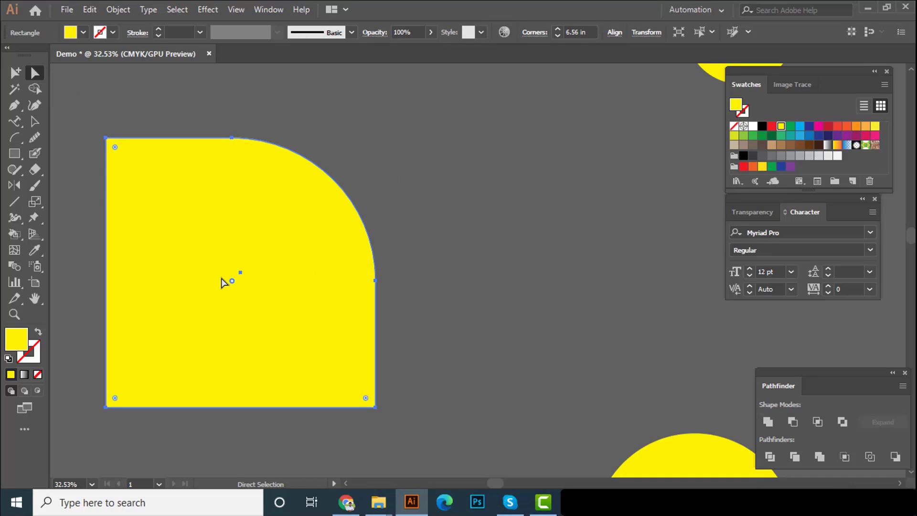
{"action": "left_click", "coordinate": [428, 200]}
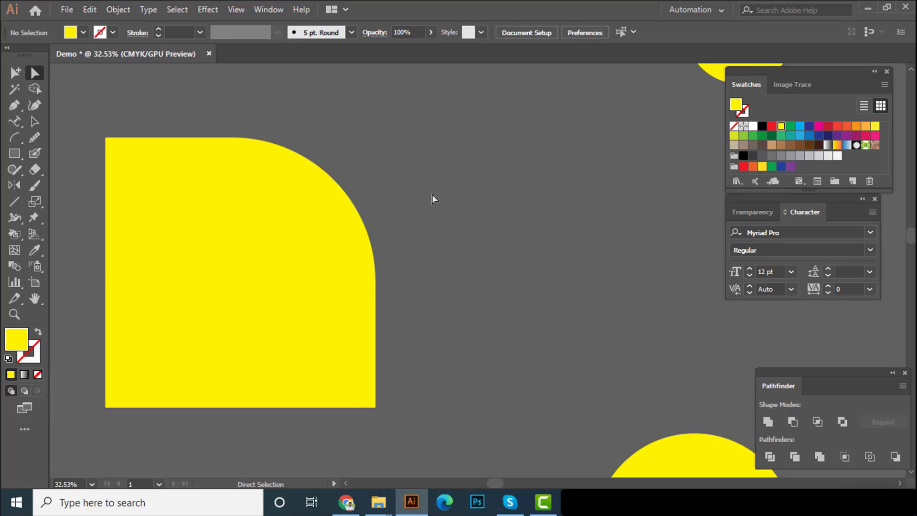
Undo the rounding of the square's corner
{"action": "key", "text": "ctrl+z"}
{"action": "key", "text": "ctrl+z"}
{"action": "scroll", "coordinate": [412, 227], "scroll_direction": "down", "scroll_amount": 3}
{"action": "left_click_drag", "start_coordinate": [345, 236], "coordinate": [430, 266]}
{"action": "scroll", "coordinate": [305, 290], "scroll_direction": "down", "scroll_amount": 2}
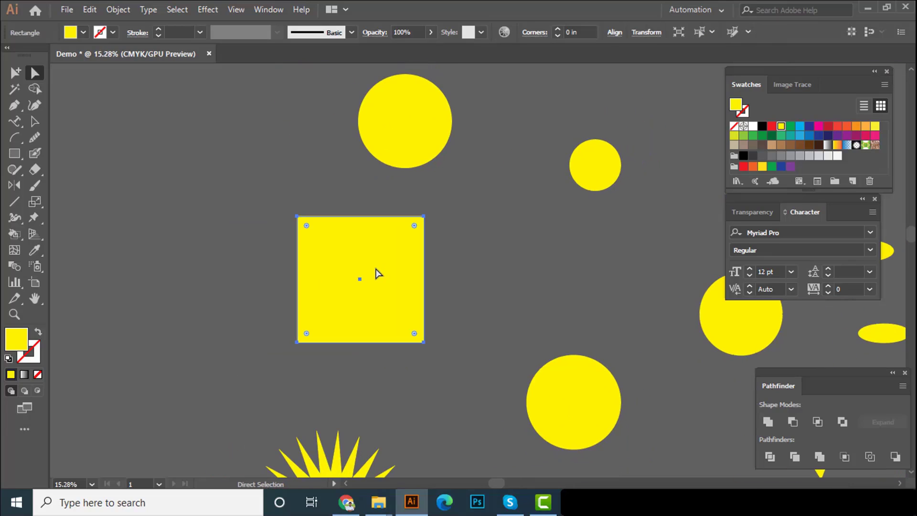
Scale the yellow square down proportionally from its upper-right corner and move it straight left
{"action": "left_click", "coordinate": [36, 119]}
{"action": "left_click_drag", "start_coordinate": [424, 216], "coordinate": [398, 257]}
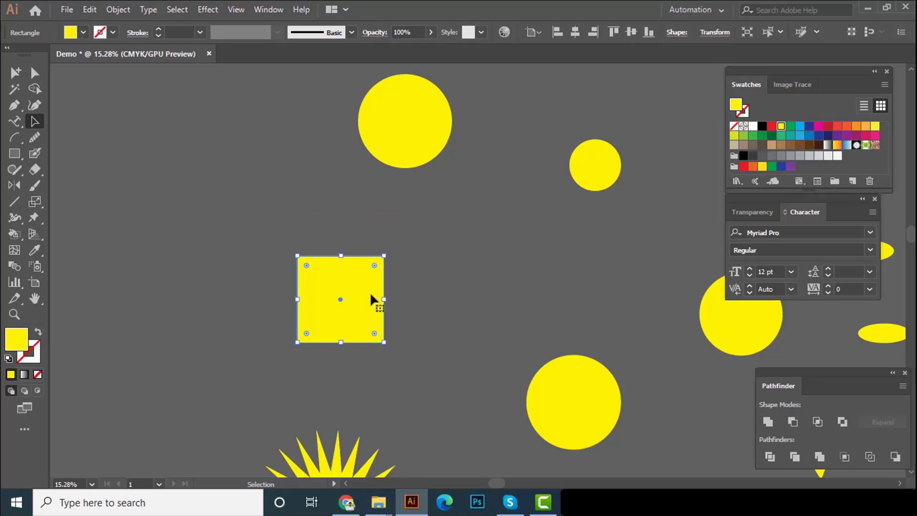
{"action": "left_click_drag", "start_coordinate": [369, 293], "coordinate": [262, 306]}
{"action": "left_click_drag", "start_coordinate": [262, 306], "coordinate": [264, 277]}
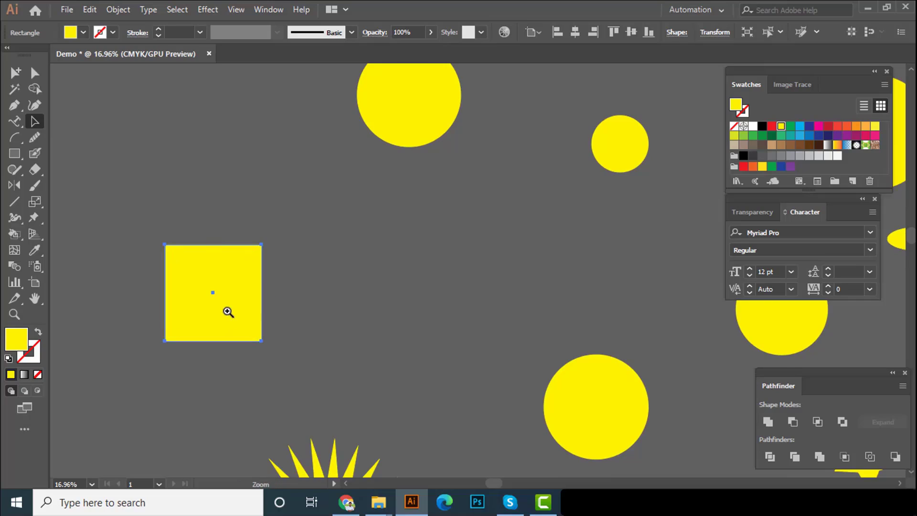
Copy the square edge to edge to its right and again directly above it, forming an L of three squares
{"action": "left_click_drag", "start_coordinate": [227, 311], "coordinate": [268, 307]}
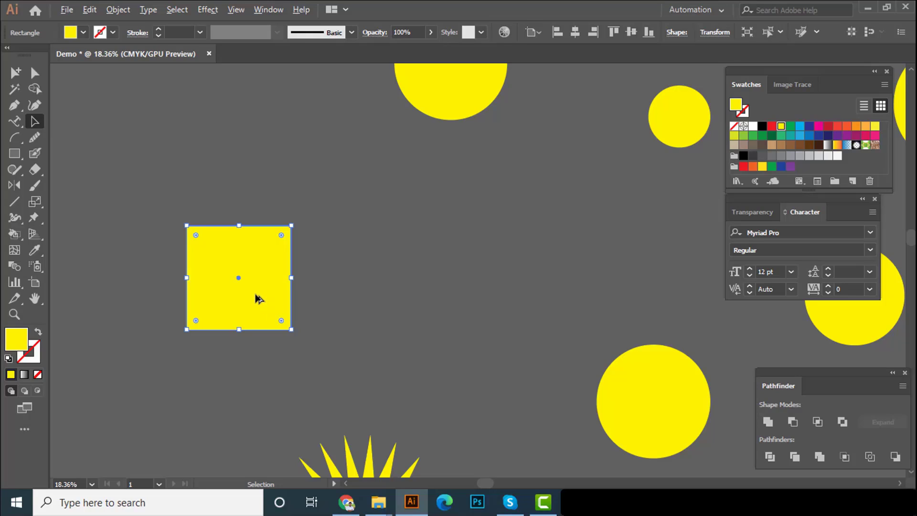
{"action": "left_click_drag", "start_coordinate": [260, 300], "coordinate": [370, 285]}
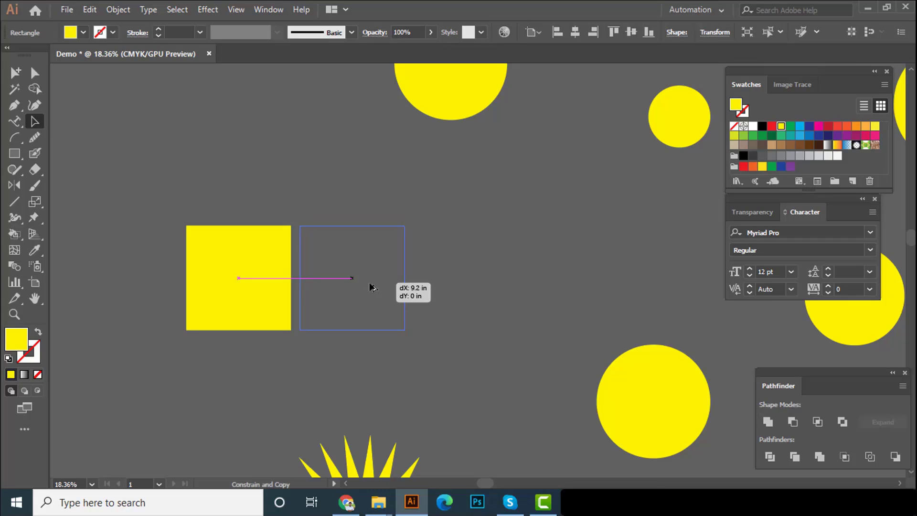
{"action": "left_click_drag", "start_coordinate": [370, 287], "coordinate": [391, 375]}
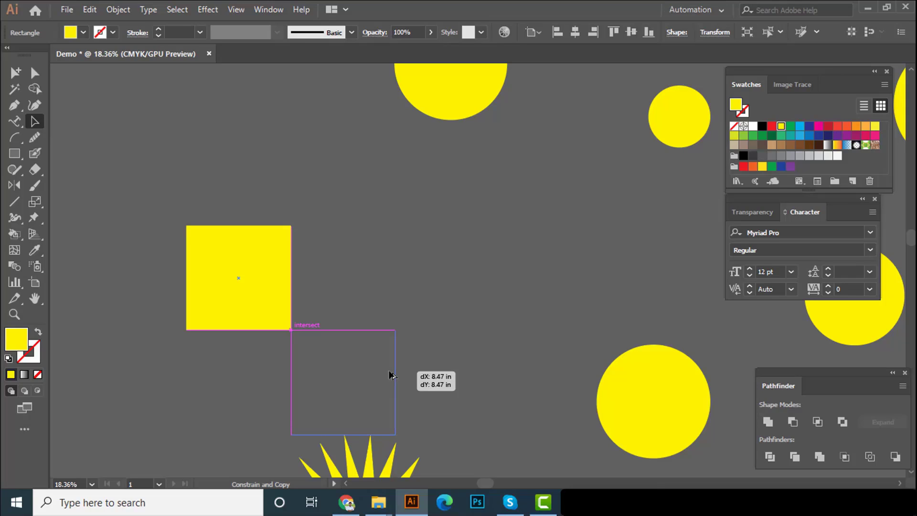
{"action": "left_click_drag", "start_coordinate": [391, 375], "coordinate": [362, 337]}
{"action": "left_click_drag", "start_coordinate": [267, 313], "coordinate": [275, 204]}
{"action": "left_click", "coordinate": [338, 167]}
{"action": "left_click_drag", "start_coordinate": [219, 204], "coordinate": [219, 207]}
{"action": "left_click", "coordinate": [395, 197]}
Fill the L's corner square with blue and the square to its right with green, and deselect
{"action": "left_click_drag", "start_coordinate": [342, 216], "coordinate": [236, 227]}
{"action": "left_click", "coordinate": [256, 270]}
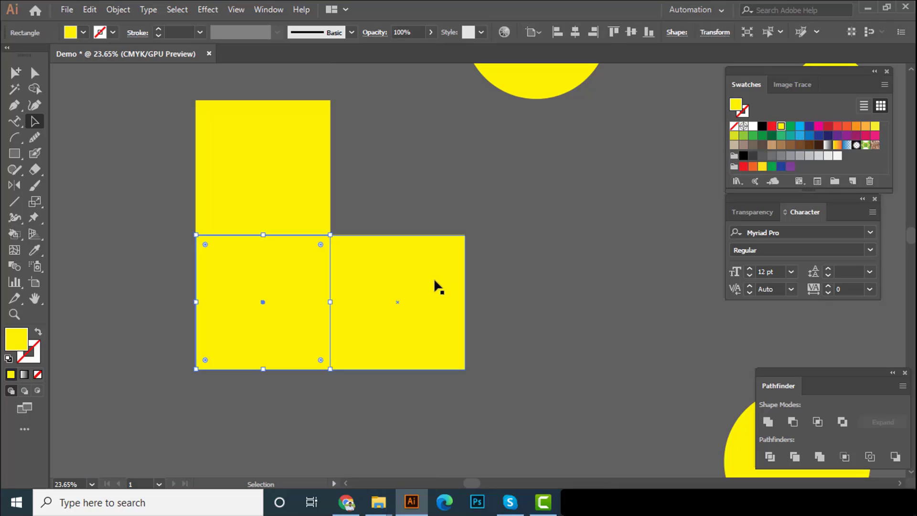
{"action": "left_click", "coordinate": [800, 127]}
{"action": "left_click", "coordinate": [461, 300]}
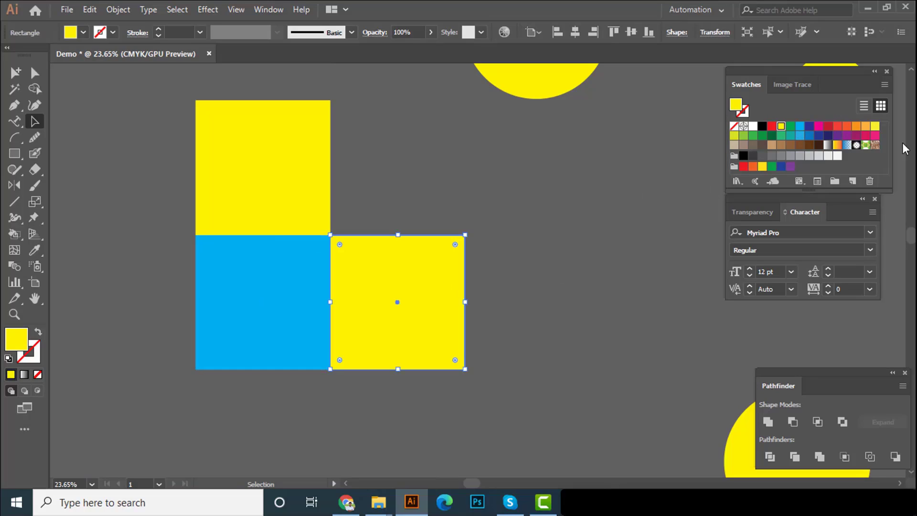
{"action": "left_click", "coordinate": [781, 135]}
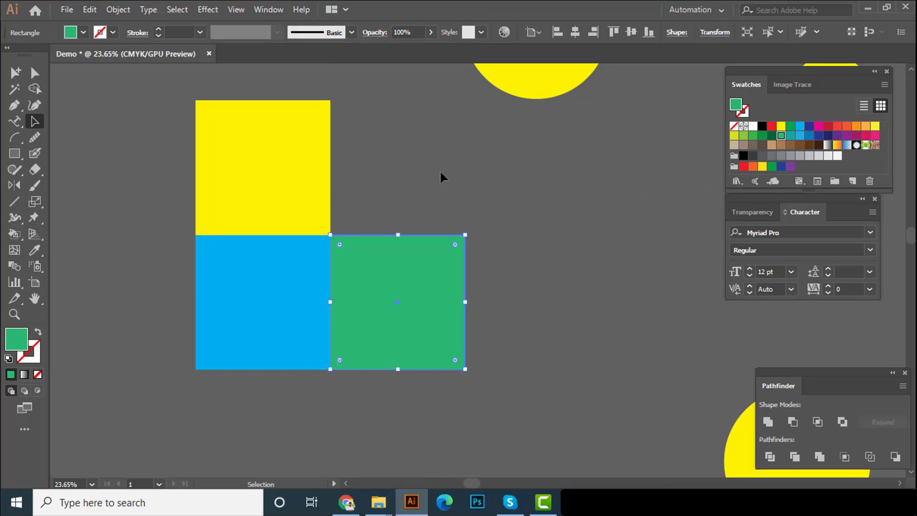
{"action": "left_click", "coordinate": [440, 170]}
Select the yellow square above the blue one and switch to the Direct Selection tool
{"action": "left_click", "coordinate": [291, 173]}
{"action": "left_click", "coordinate": [34, 72]}
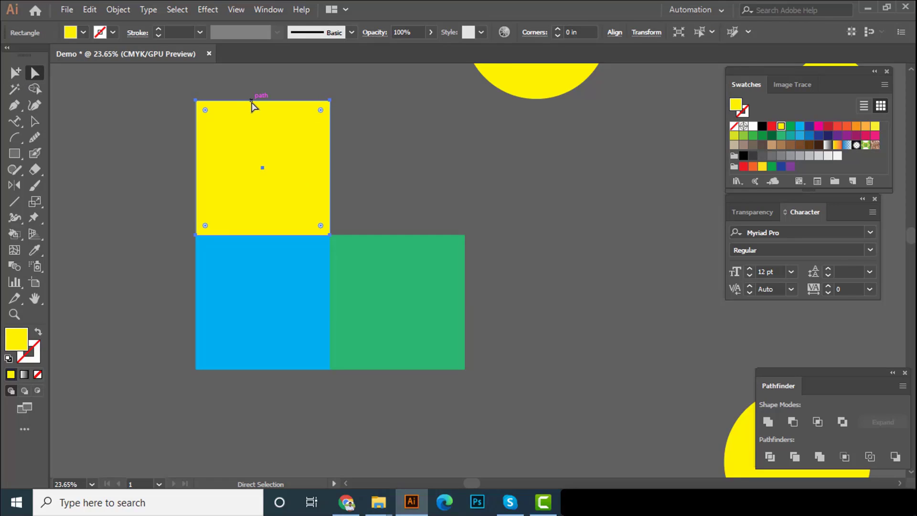
{"action": "left_click_drag", "start_coordinate": [252, 102], "coordinate": [266, 129]}
{"action": "key", "text": "ctrl+z"}
{"action": "left_click_drag", "start_coordinate": [267, 101], "coordinate": [268, 111]}
{"action": "key", "text": "ctrl+z"}
Shift the yellow square's upper edge down and to the right, slanting it into the top face of a cube
{"action": "left_click", "coordinate": [266, 101]}
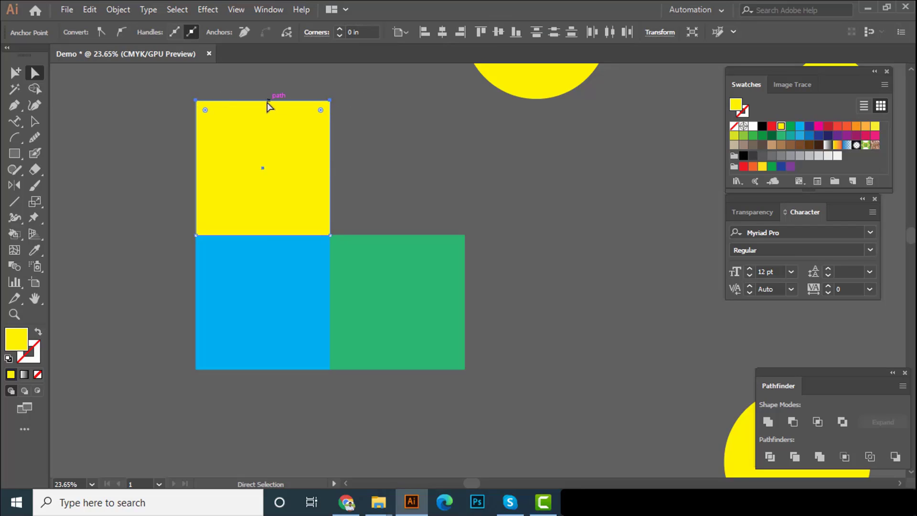
{"action": "left_click_drag", "start_coordinate": [266, 102], "coordinate": [326, 186]}
{"action": "left_click_drag", "start_coordinate": [331, 191], "coordinate": [331, 191]}
Shift the green square's outer edge in and up to meet the yellow face, completing the cube, and deselect
{"action": "left_click_drag", "start_coordinate": [514, 394], "coordinate": [514, 394]}
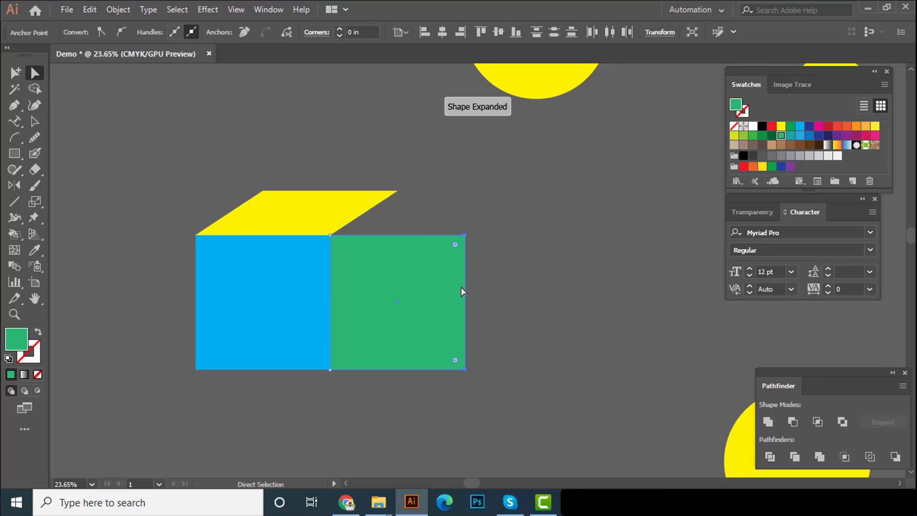
{"action": "left_click_drag", "start_coordinate": [466, 290], "coordinate": [398, 247]}
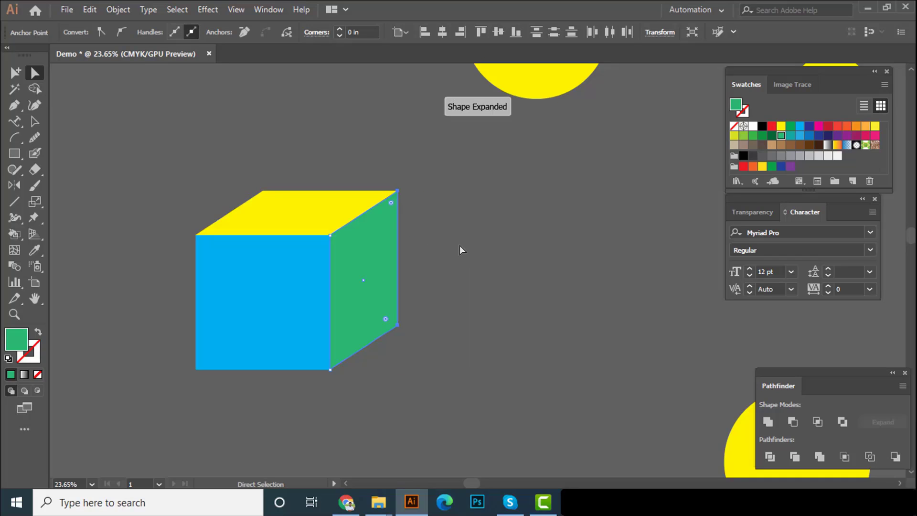
{"action": "key", "text": "v"}
{"action": "left_click", "coordinate": [468, 254]}
{"action": "left_click_drag", "start_coordinate": [474, 253], "coordinate": [417, 245]}
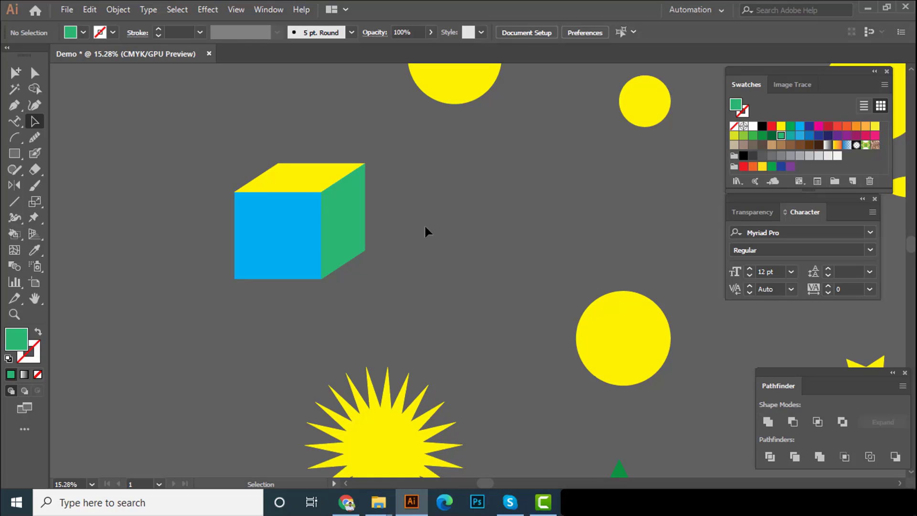
Select the yellow circle above the cube with the Selection tool and move it slightly down and to the left
{"action": "left_click_drag", "start_coordinate": [420, 224], "coordinate": [296, 347]}
{"action": "left_click", "coordinate": [369, 157]}
{"action": "left_click_drag", "start_coordinate": [397, 222], "coordinate": [478, 282]}
{"action": "left_click_drag", "start_coordinate": [411, 227], "coordinate": [451, 225]}
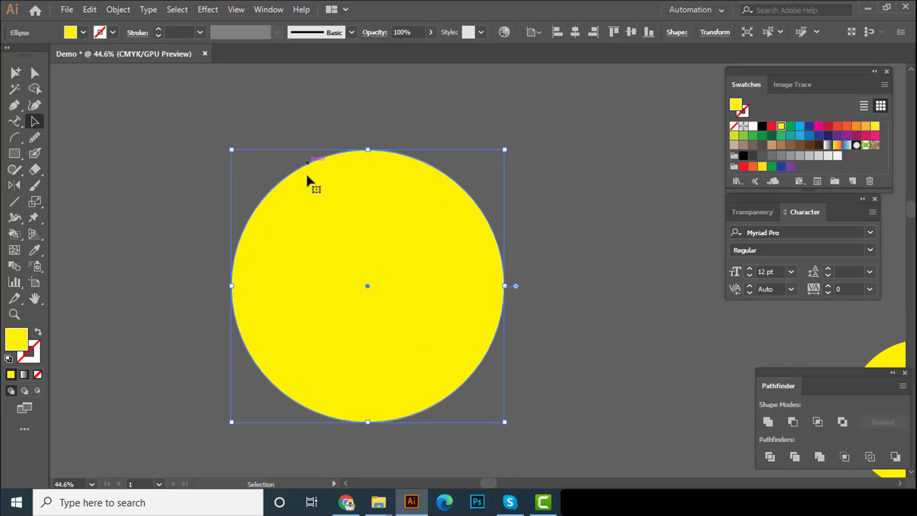
{"action": "left_click_drag", "start_coordinate": [356, 217], "coordinate": [307, 242]}
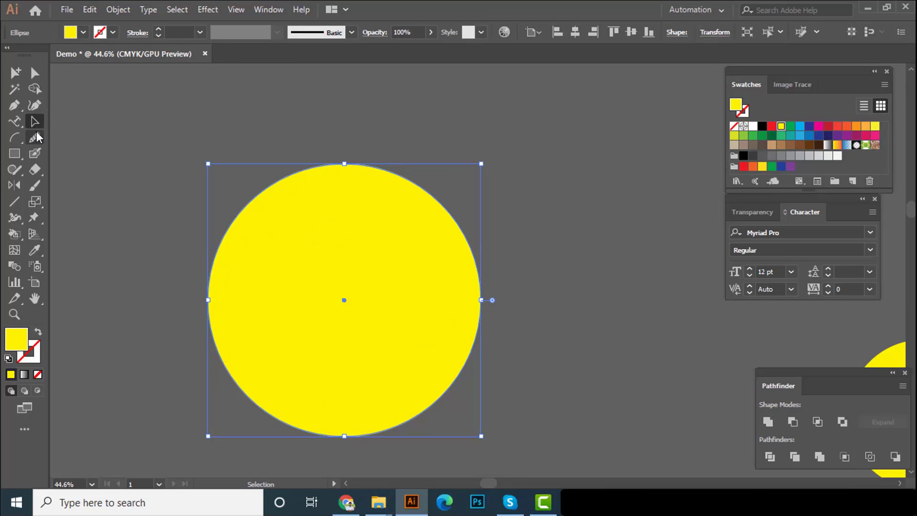
Delete the circle's top anchor point with the Direct Selection tool to leave a lower half circle, and deselect
{"action": "left_click", "coordinate": [34, 73]}
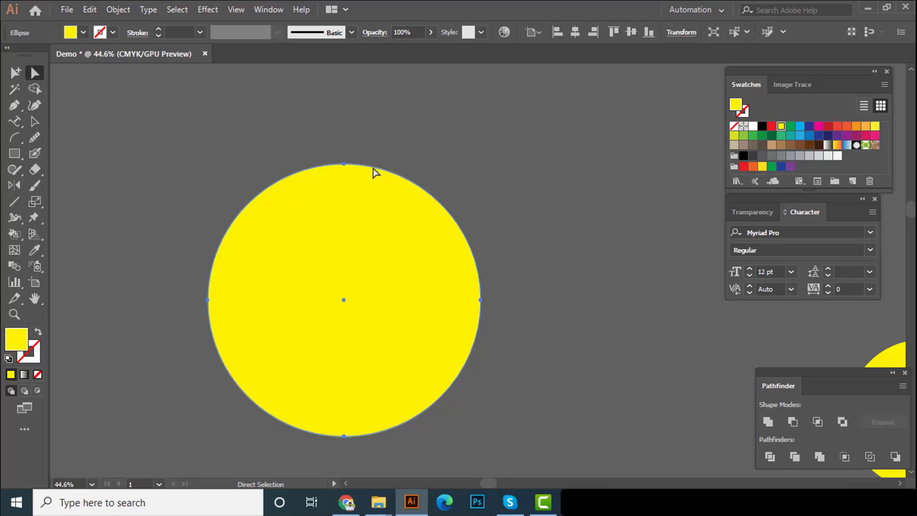
{"action": "left_click", "coordinate": [344, 164]}
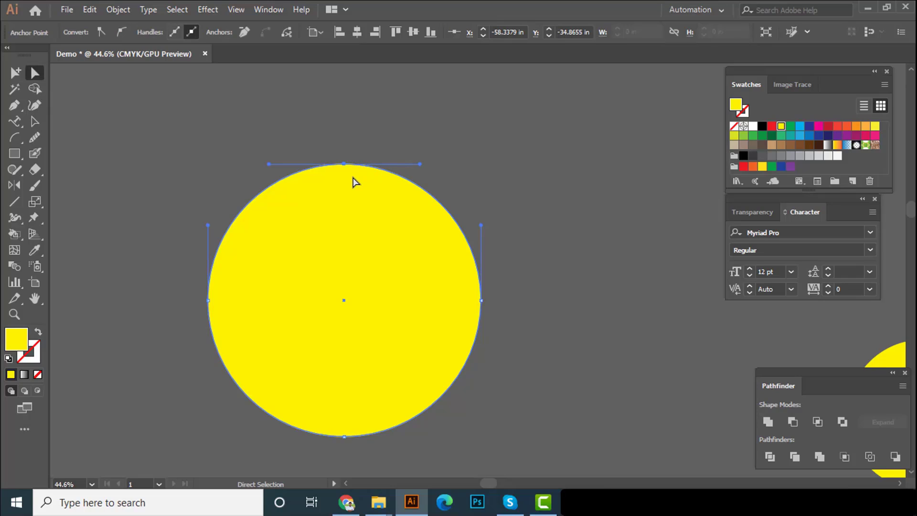
{"action": "key", "text": "Delete"}
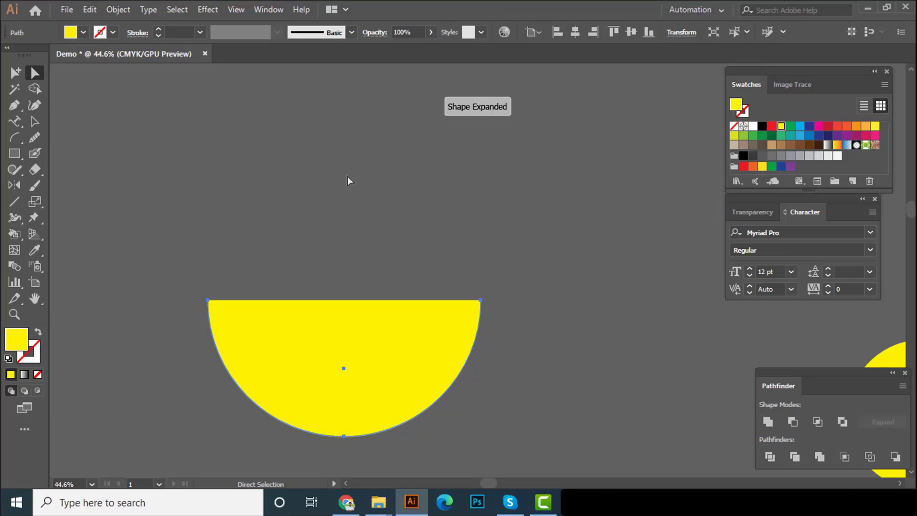
{"action": "key", "text": "v"}
{"action": "left_click", "coordinate": [334, 197]}
Examine the half circle and the cube alongside the other shapes around the artboard
{"action": "scroll", "coordinate": [389, 295], "scroll_direction": "down", "scroll_amount": 2}
{"action": "left_click_drag", "start_coordinate": [371, 311], "coordinate": [365, 202]}
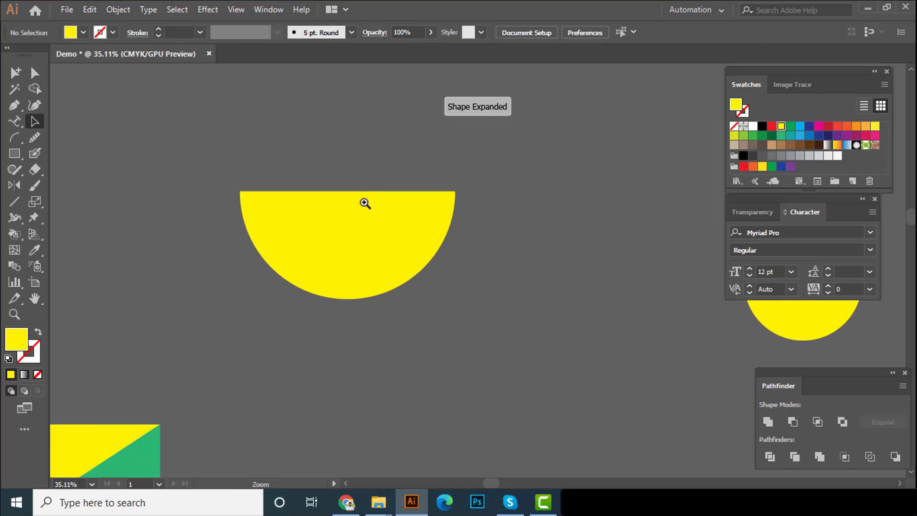
{"action": "scroll", "coordinate": [364, 202], "scroll_direction": "down", "scroll_amount": 1}
{"action": "left_click", "coordinate": [372, 225]}
{"action": "left_click", "coordinate": [454, 236]}
{"action": "scroll", "coordinate": [454, 241], "scroll_direction": "down", "scroll_amount": 2}
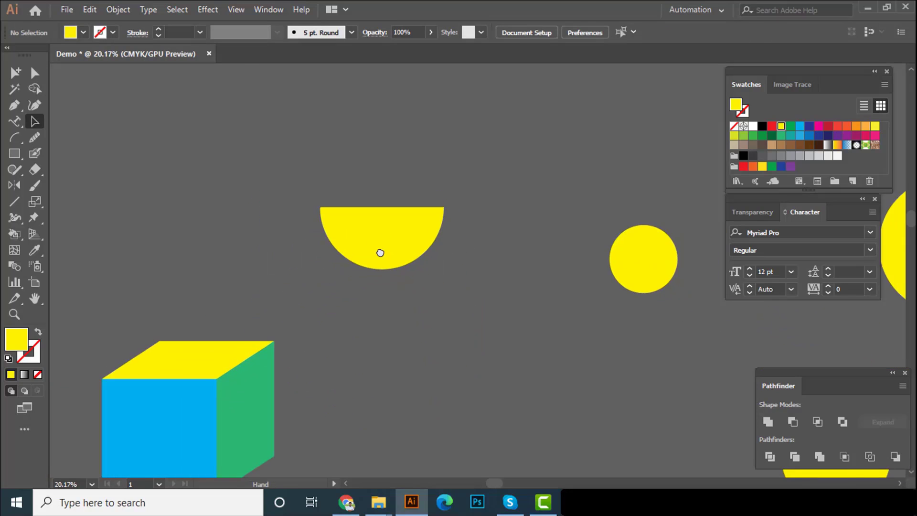
{"action": "scroll", "coordinate": [420, 269], "scroll_direction": "up", "scroll_amount": 1}
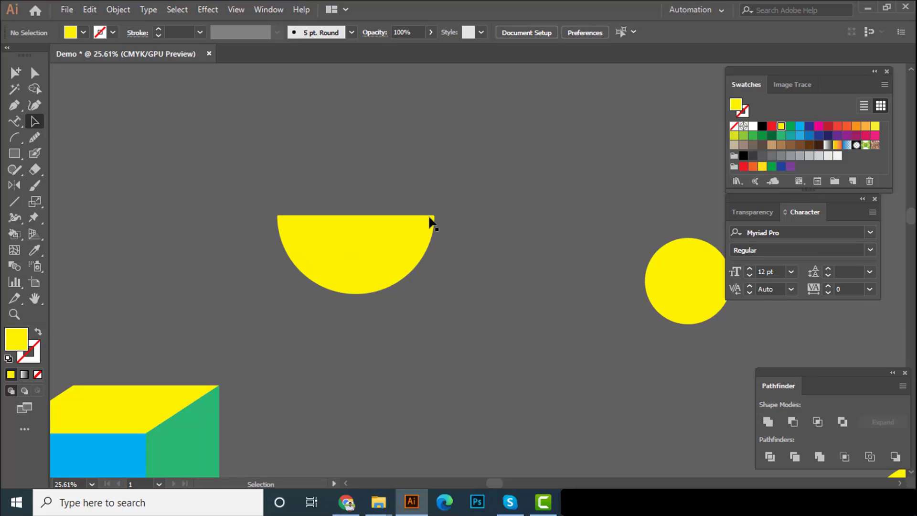
{"action": "scroll", "coordinate": [464, 217], "scroll_direction": "down", "scroll_amount": 4}
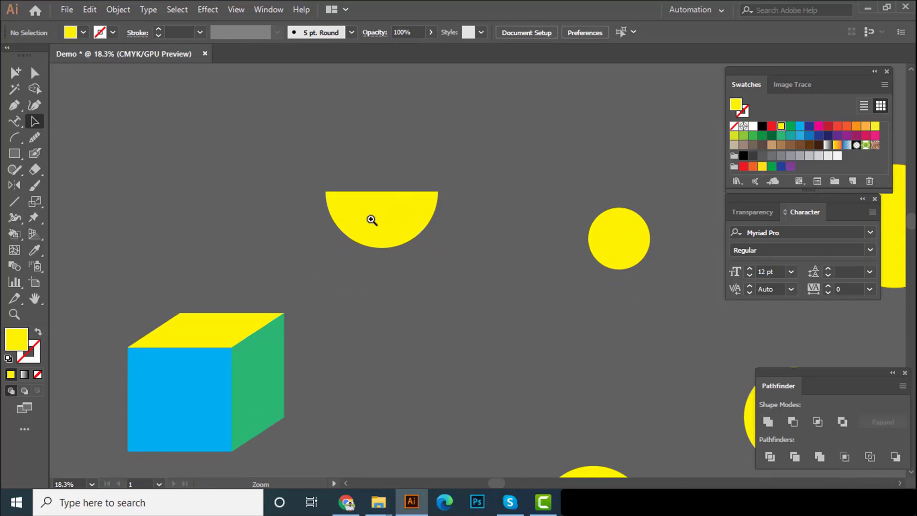
{"action": "left_click_drag", "start_coordinate": [376, 212], "coordinate": [376, 197]}
{"action": "left_click_drag", "start_coordinate": [415, 233], "coordinate": [396, 239]}
{"action": "left_click_drag", "start_coordinate": [396, 239], "coordinate": [317, 225]}
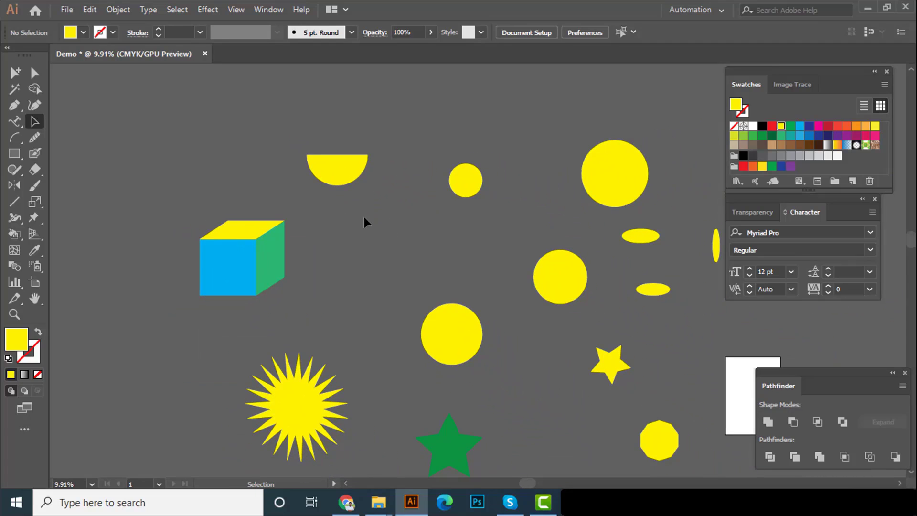
{"action": "left_click", "coordinate": [347, 221], "text": "ctrl+alt"}
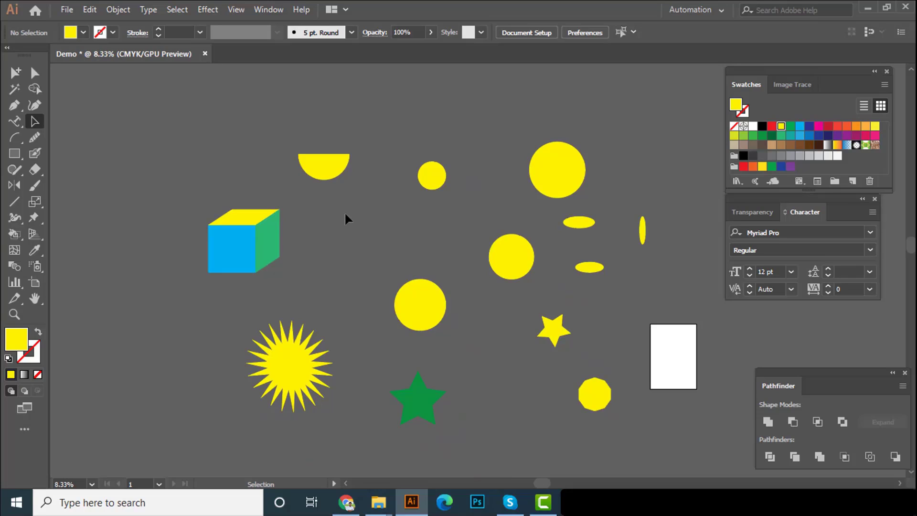
{"action": "key", "text": "space"}
{"action": "left_click_drag", "start_coordinate": [297, 225], "coordinate": [250, 256]}
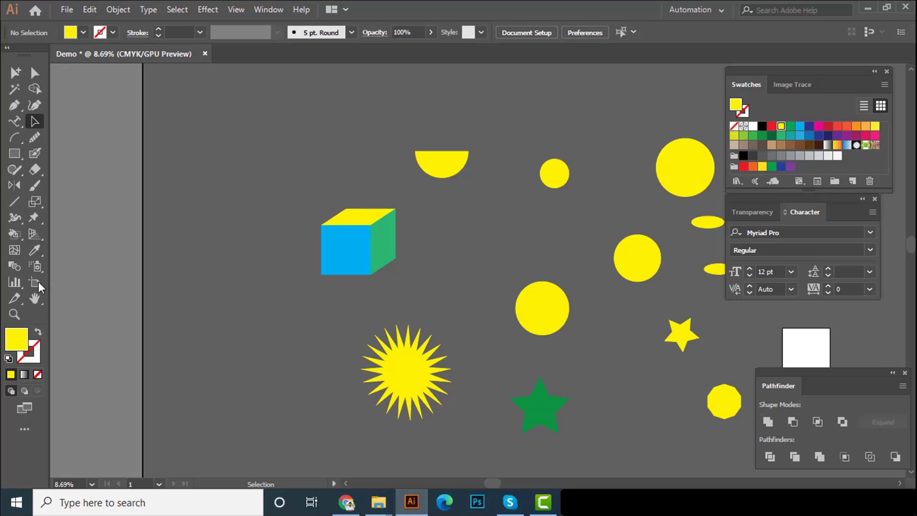
Magnify the cube to 33.33% with the Zoom tool
{"action": "left_click", "coordinate": [18, 313]}
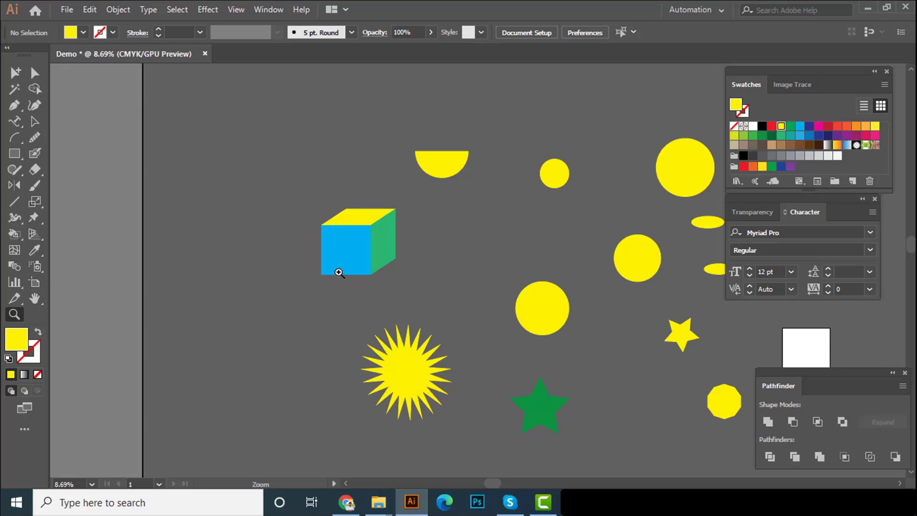
{"action": "left_click", "coordinate": [440, 233]}
{"action": "left_click", "coordinate": [458, 266]}
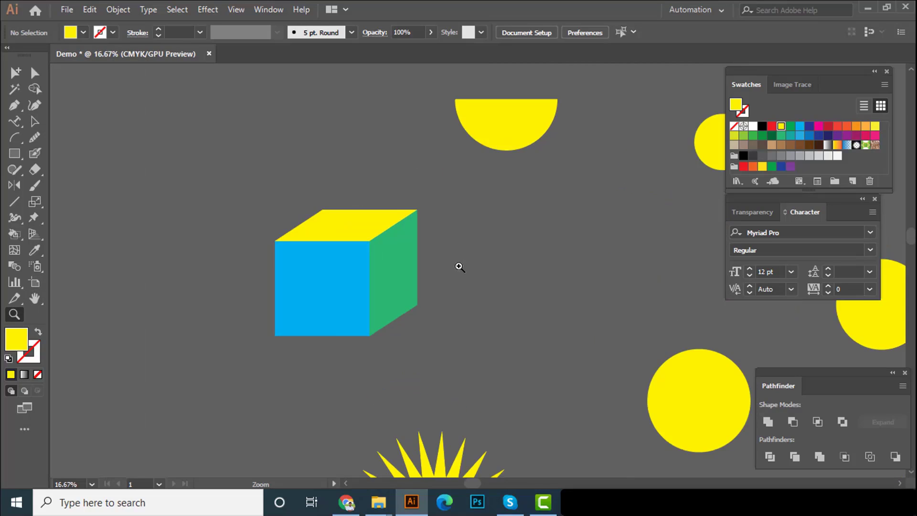
{"action": "left_click", "coordinate": [430, 277]}
{"action": "left_click", "coordinate": [429, 276]}
Zoom out from the cube in three steps to 12.5% and return to the Selection tool
{"action": "right_click", "coordinate": [492, 237]}
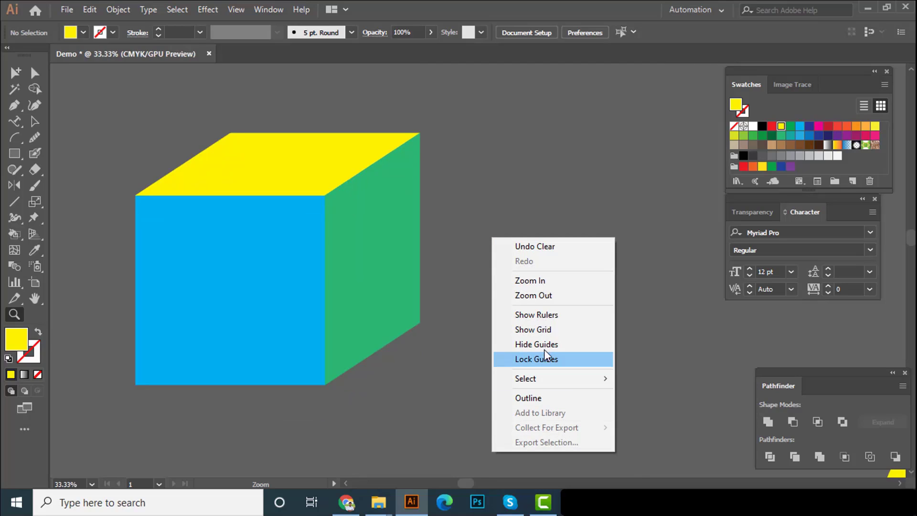
{"action": "left_click", "coordinate": [550, 295]}
{"action": "right_click", "coordinate": [532, 236]}
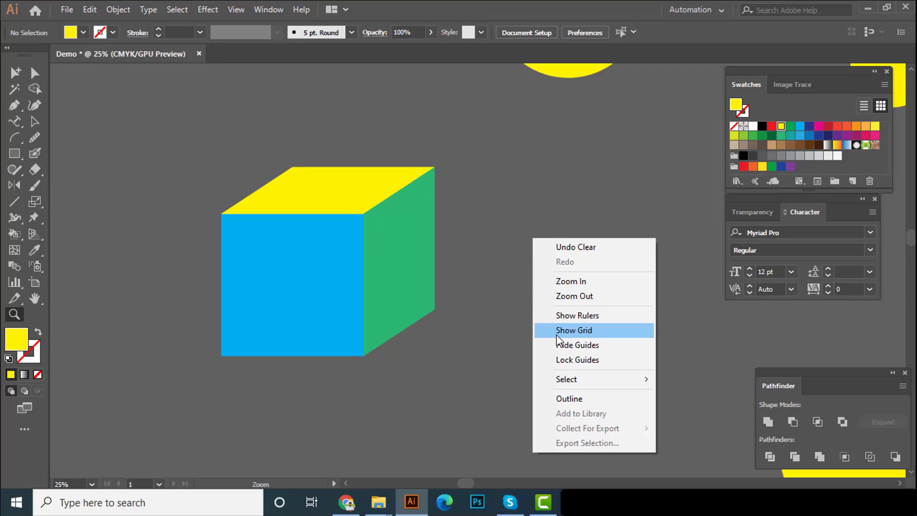
{"action": "left_click", "coordinate": [565, 291]}
{"action": "right_click", "coordinate": [529, 222]}
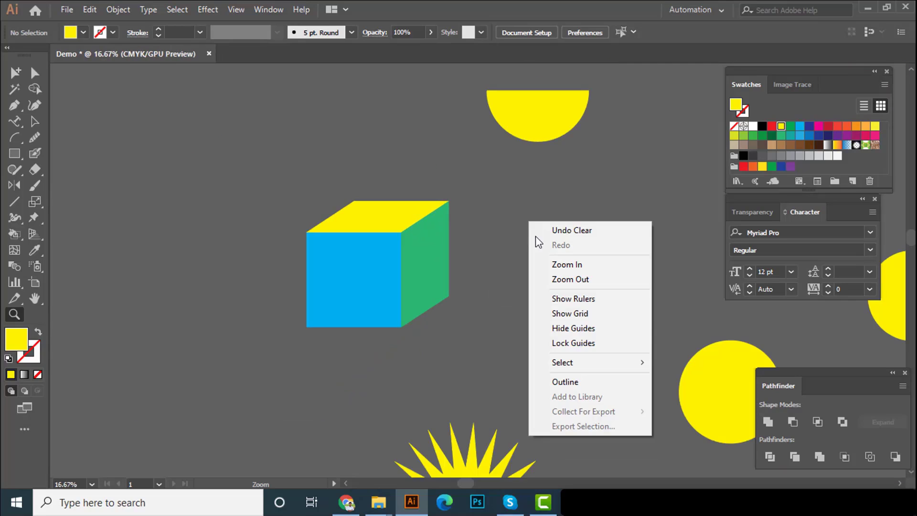
{"action": "left_click", "coordinate": [557, 280]}
{"action": "left_click", "coordinate": [36, 121]}
Pan across the drawing and zoom out until the whole set of shapes and the artboard are in view
{"action": "left_click_drag", "start_coordinate": [189, 277], "coordinate": [156, 183]}
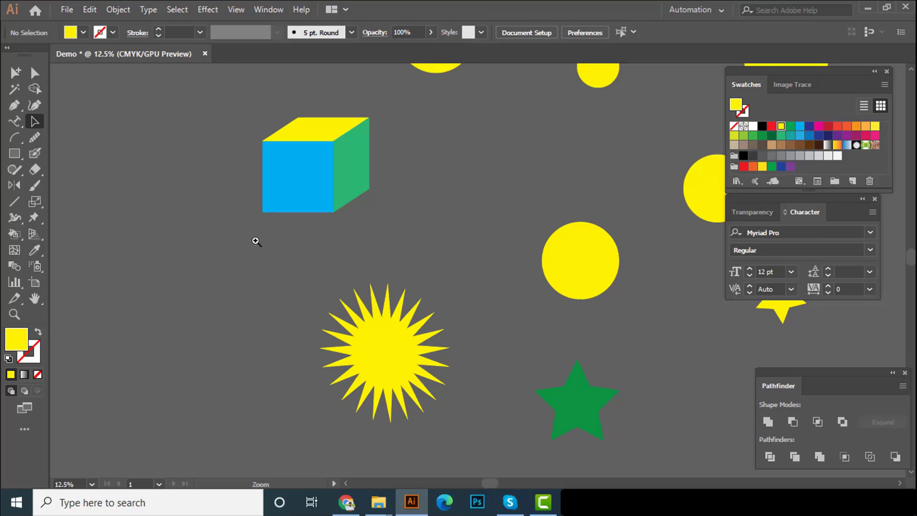
{"action": "left_click_drag", "start_coordinate": [272, 244], "coordinate": [232, 243]}
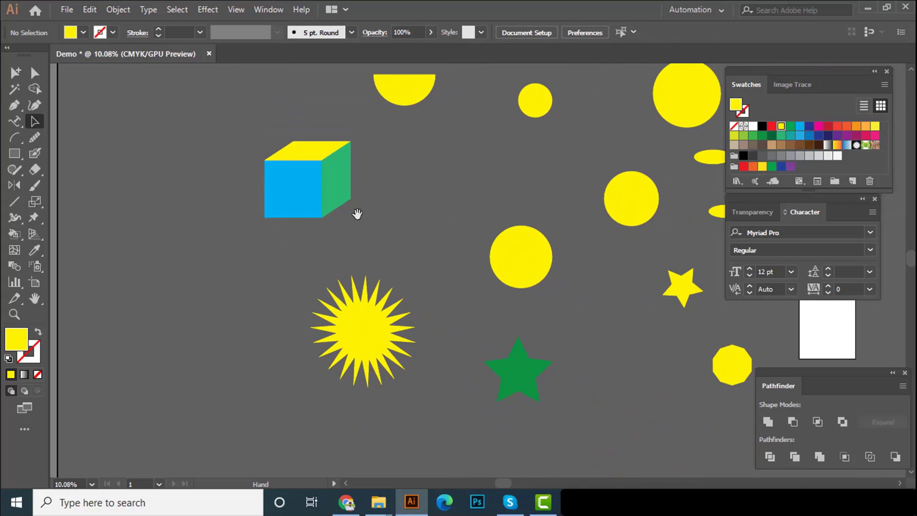
{"action": "mouse_move", "coordinate": [363, 201]}
{"action": "left_mouse_down"}
{"action": "mouse_move", "coordinate": [348, 251]}
{"action": "mouse_move", "coordinate": [365, 246]}
{"action": "left_mouse_up"}
{"action": "key", "text": "b"}
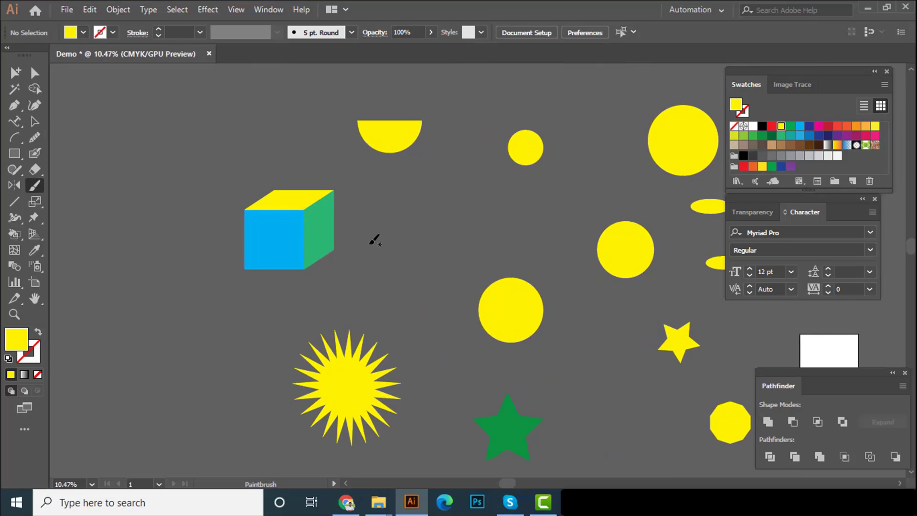
{"action": "key", "text": "v"}
{"action": "left_click_drag", "start_coordinate": [420, 264], "coordinate": [348, 260]}
{"action": "left_click_drag", "start_coordinate": [365, 254], "coordinate": [347, 245]}
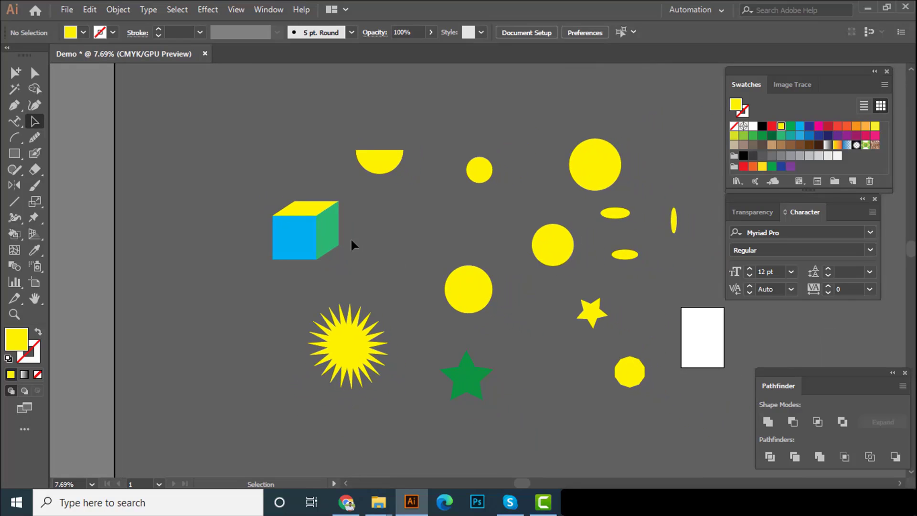